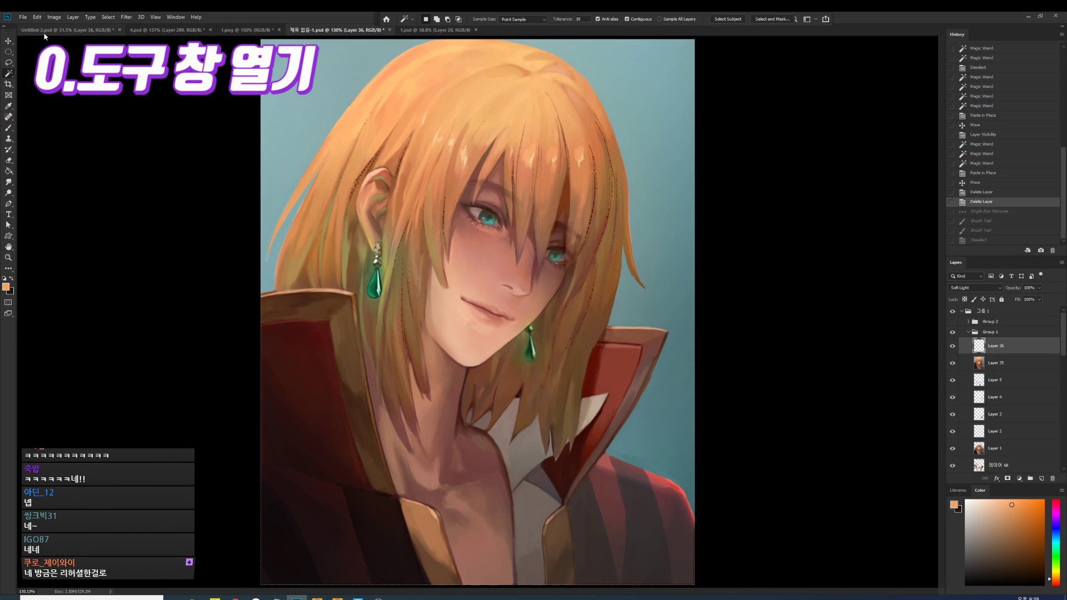
Hide the tools panel from the panel list, then show it again.
click(175, 17)
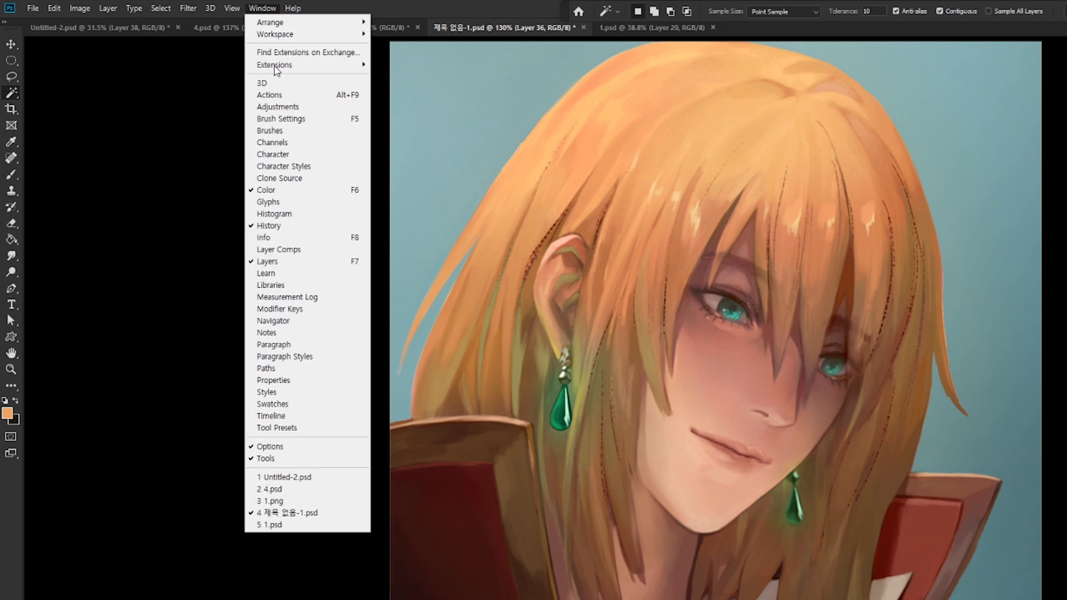
click(281, 460)
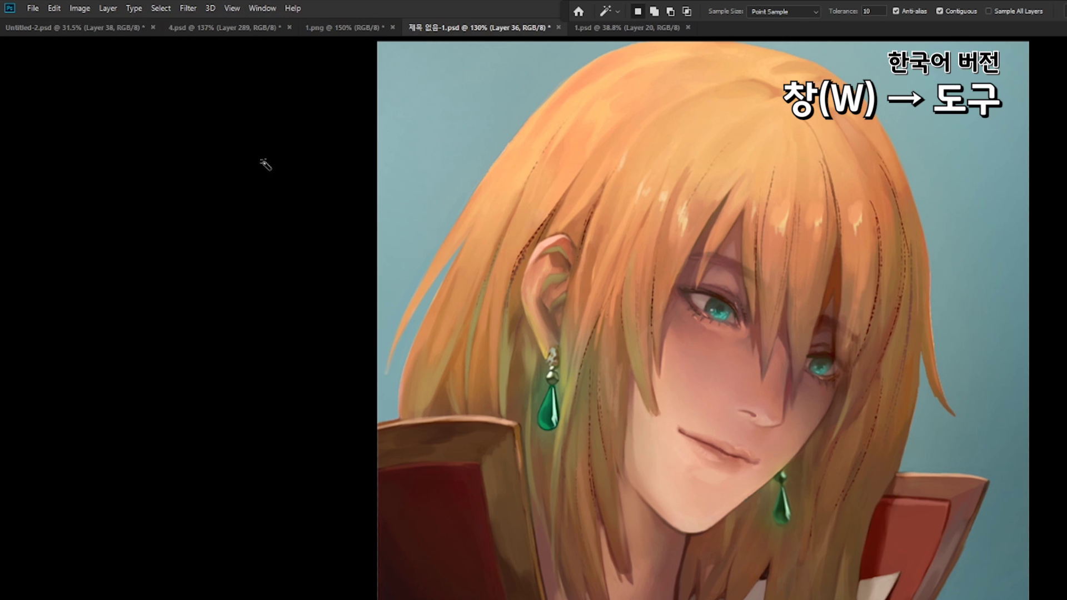
click(267, 11)
click(278, 461)
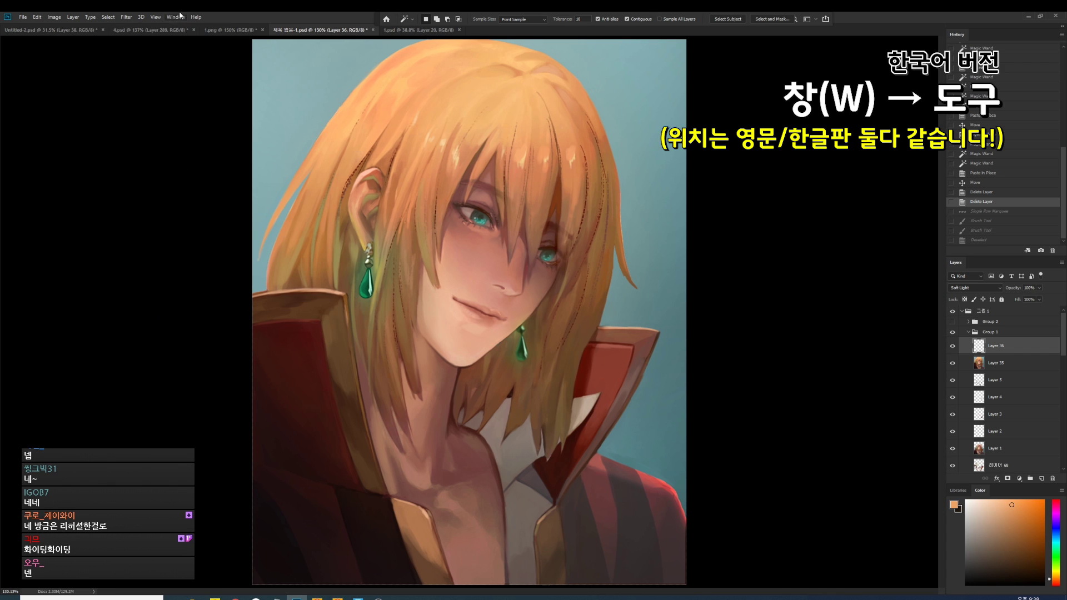
click(175, 17)
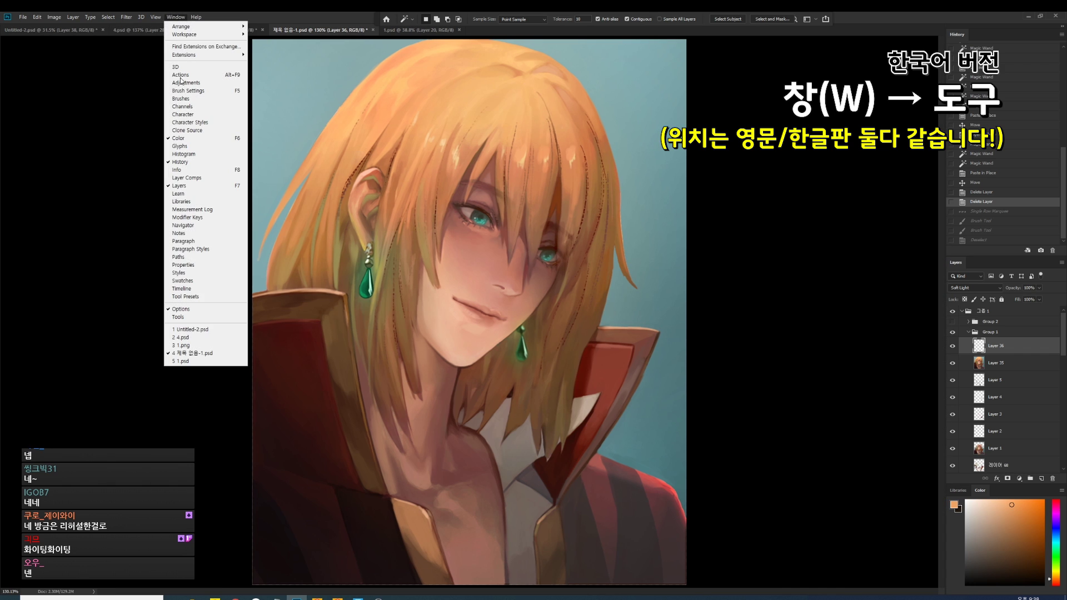
click(178, 317)
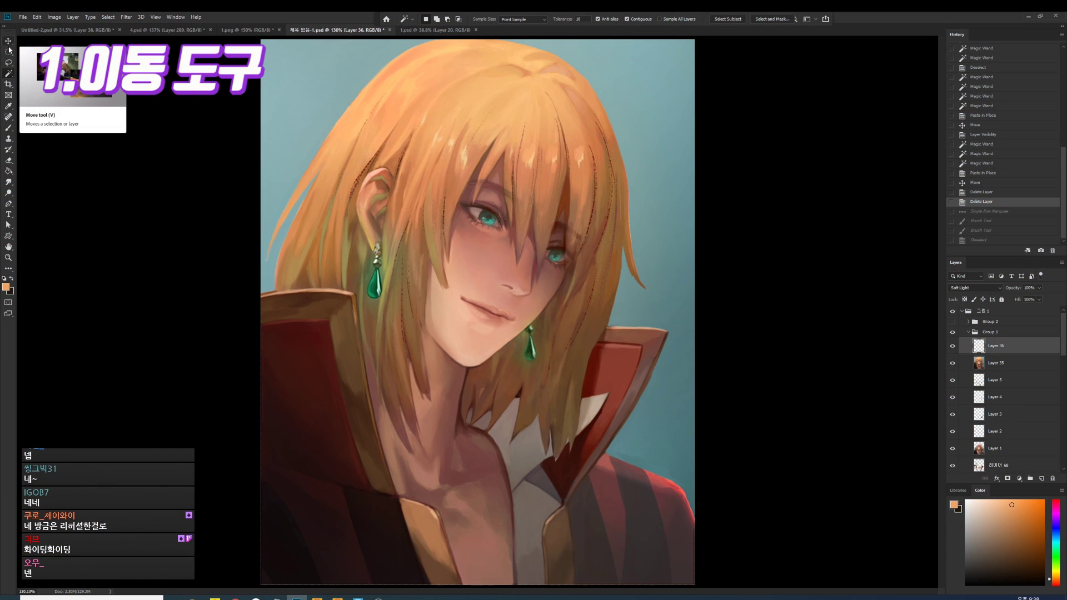
Drag the portrait layer (Layer 35) down the canvas with the Move tool, then undo it.
click(8, 43)
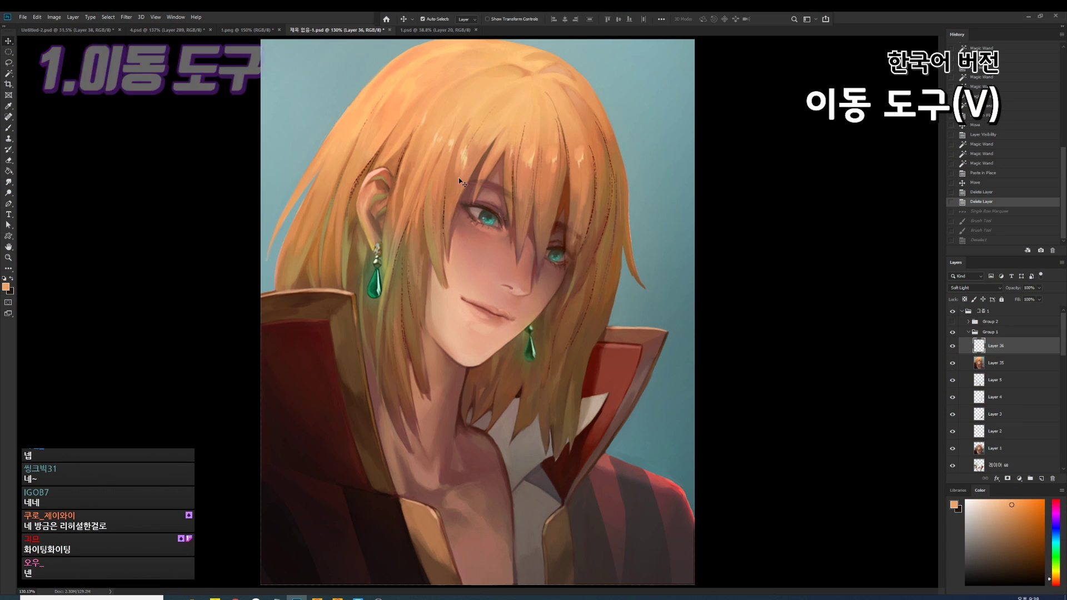
mouse_move(477, 187)
mouse_down()
mouse_move(479, 282)
mouse_move(580, 267)
mouse_up()
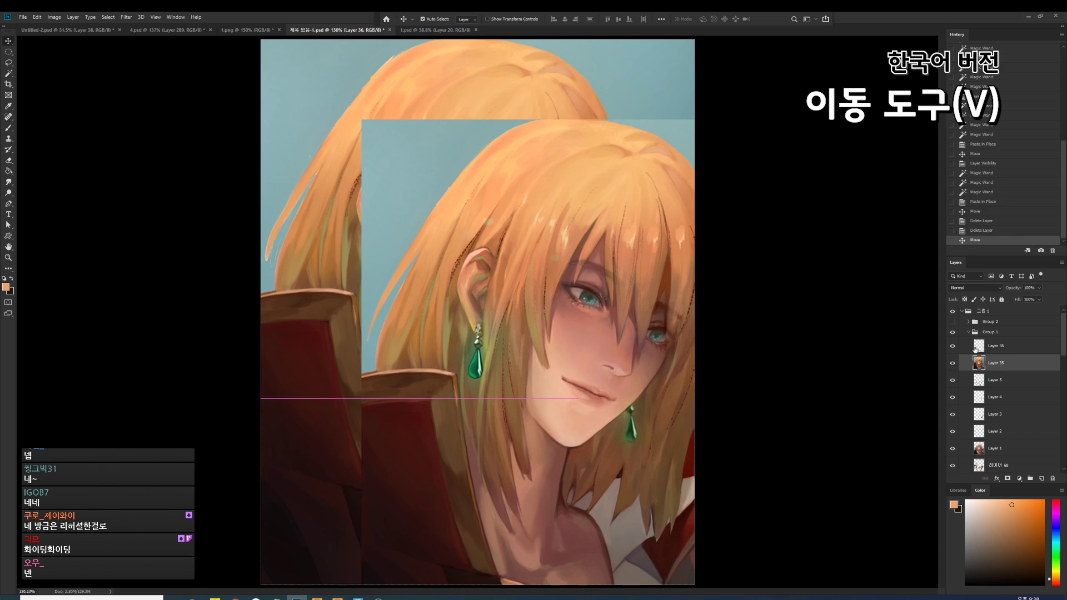
key(ctrl+z)
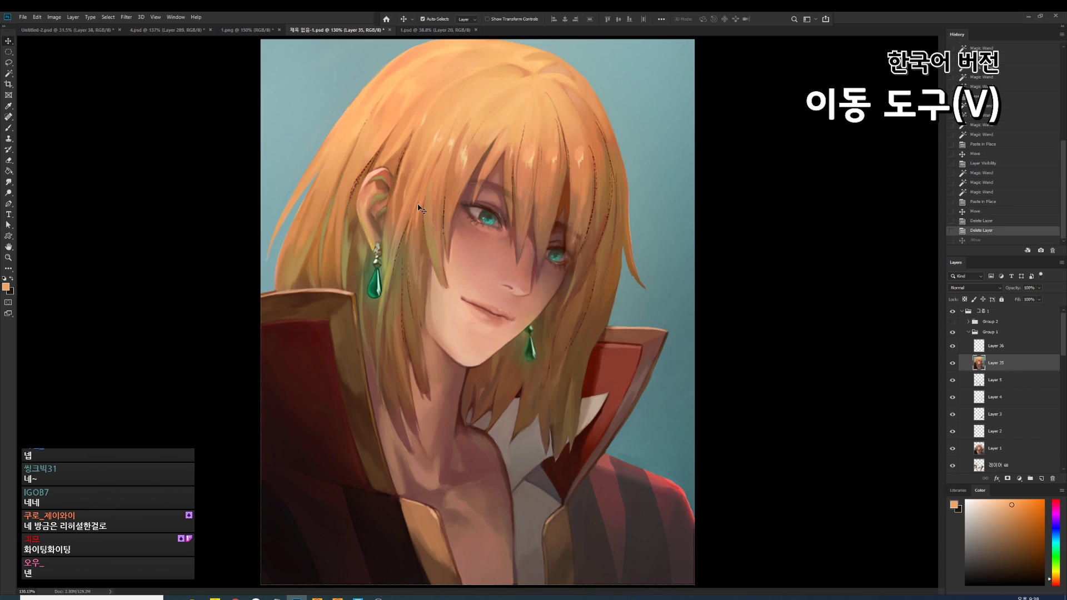
With the Brush active, temporarily shift Layer 35 around, undoing back to its original position.
key(b)
key(v)
drag(489, 221, 570, 253)
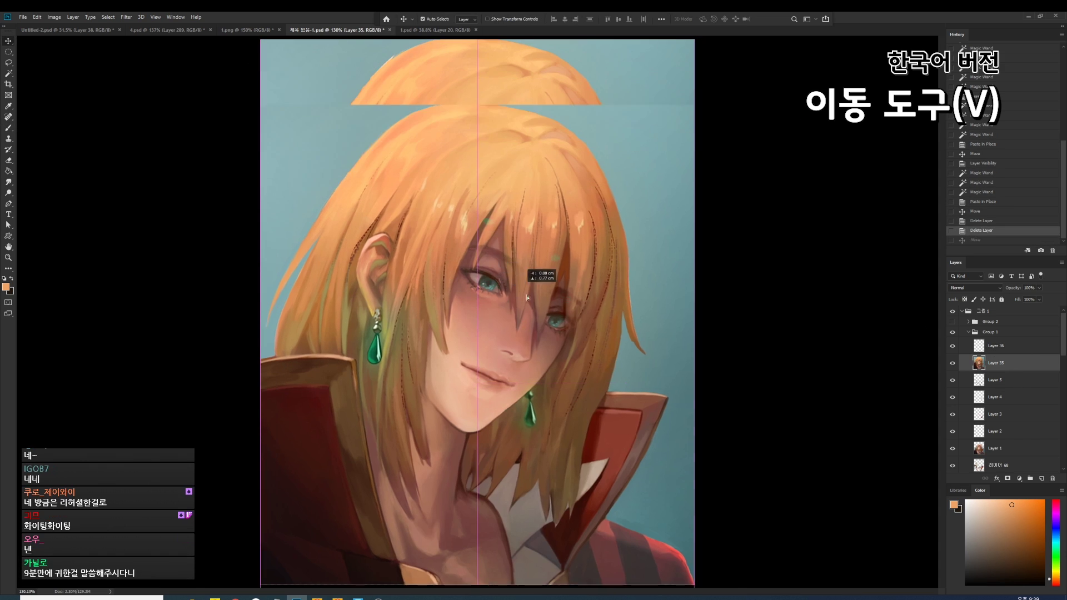
key(ctrl+z)
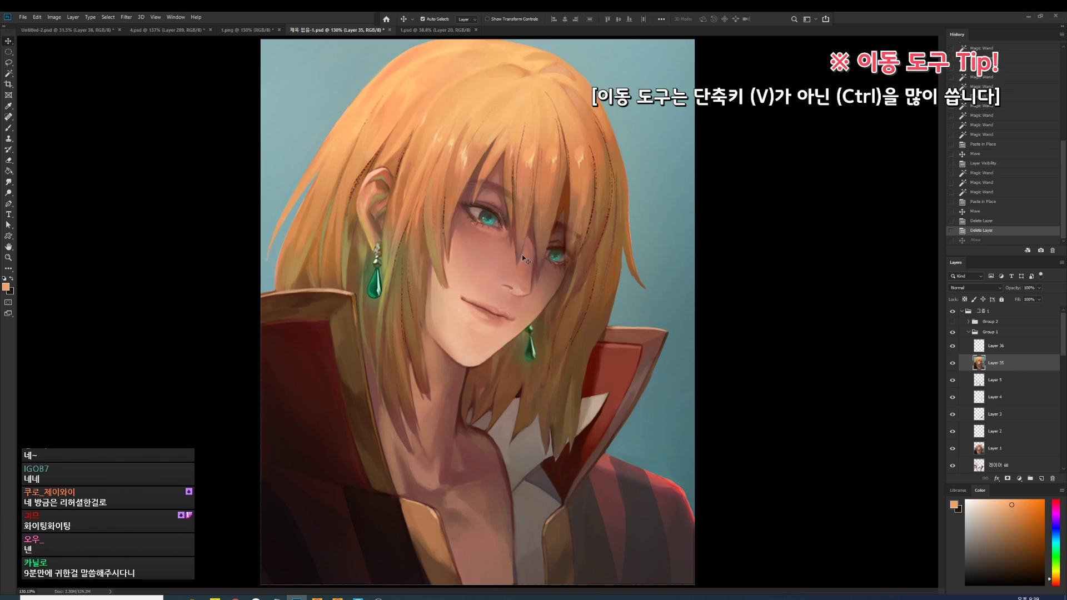
key(b)
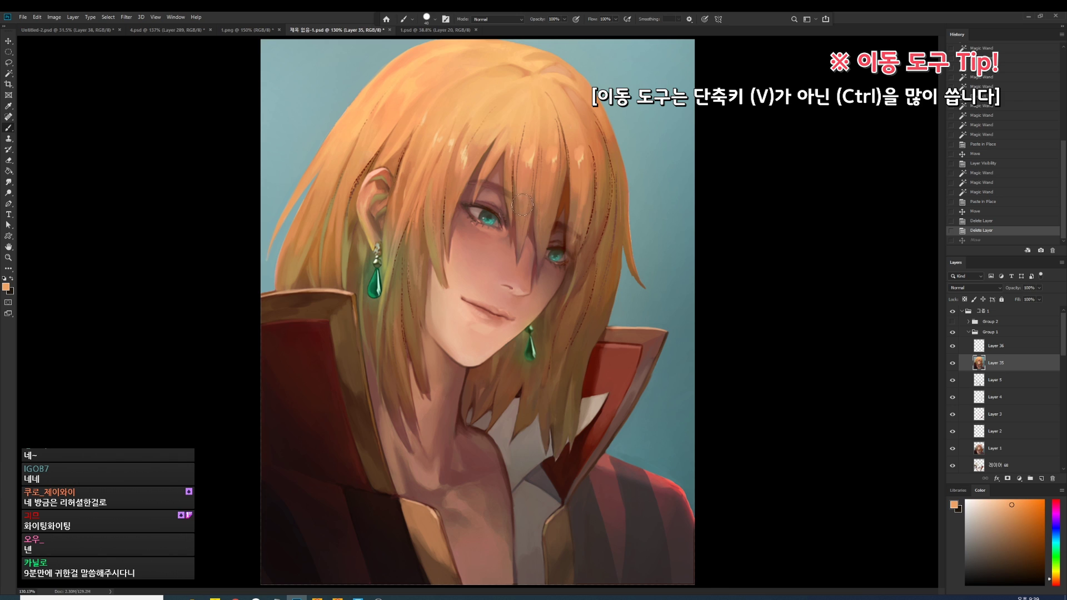
drag(520, 163, 654, 198)
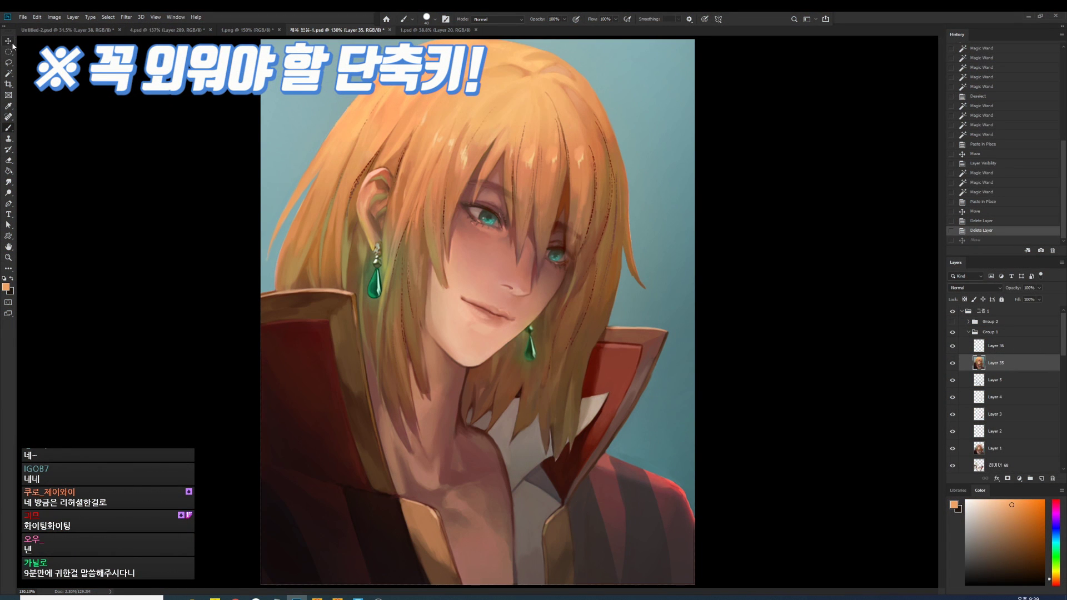
Show the tools grouped with the Move tool, then keep the Move tool active.
click(8, 41)
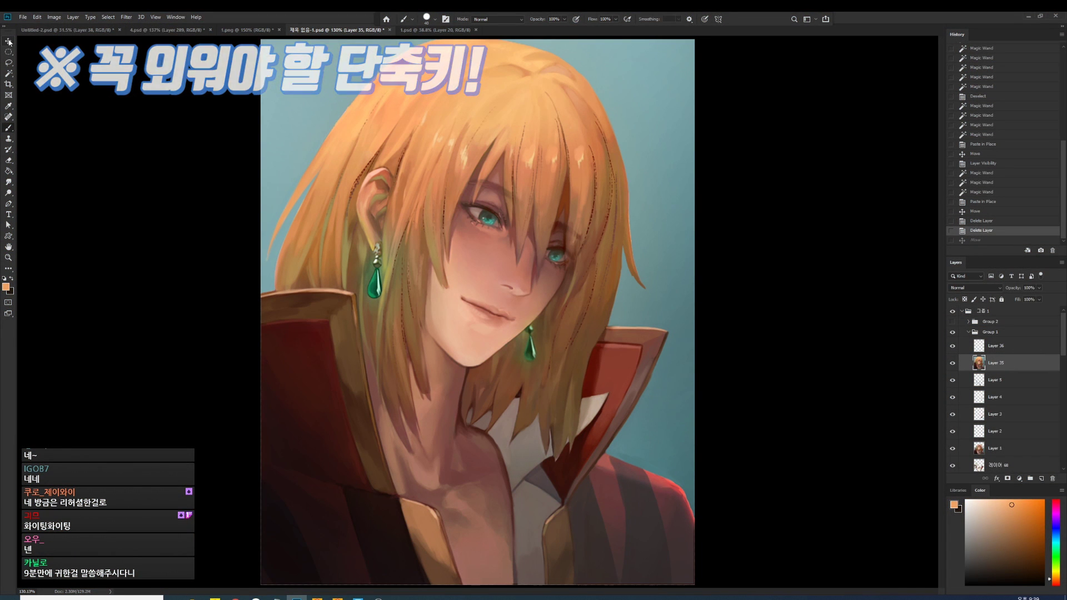
click(42, 46)
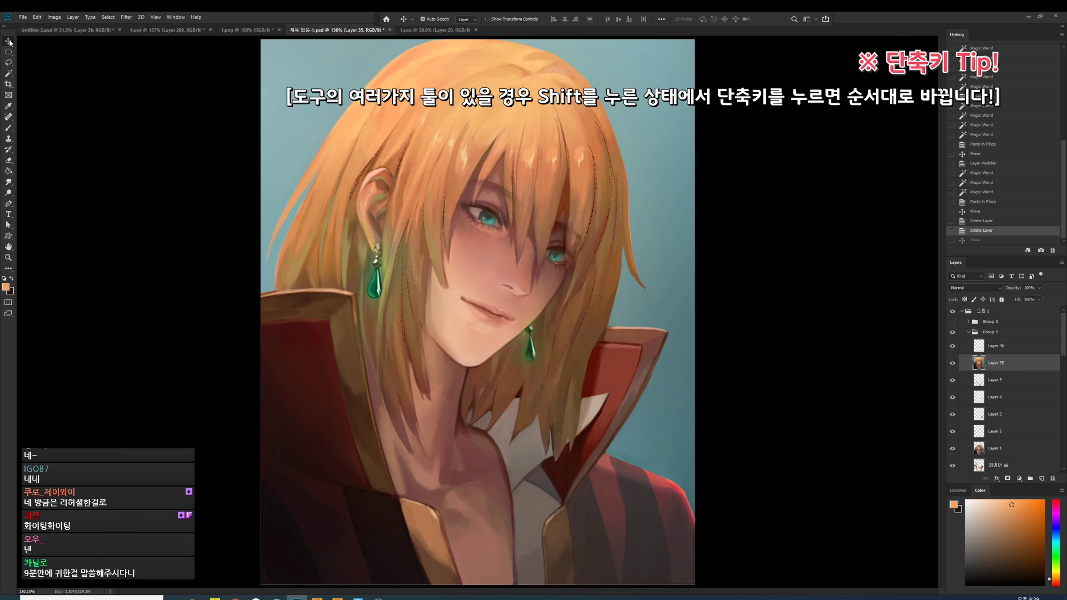
click(9, 41)
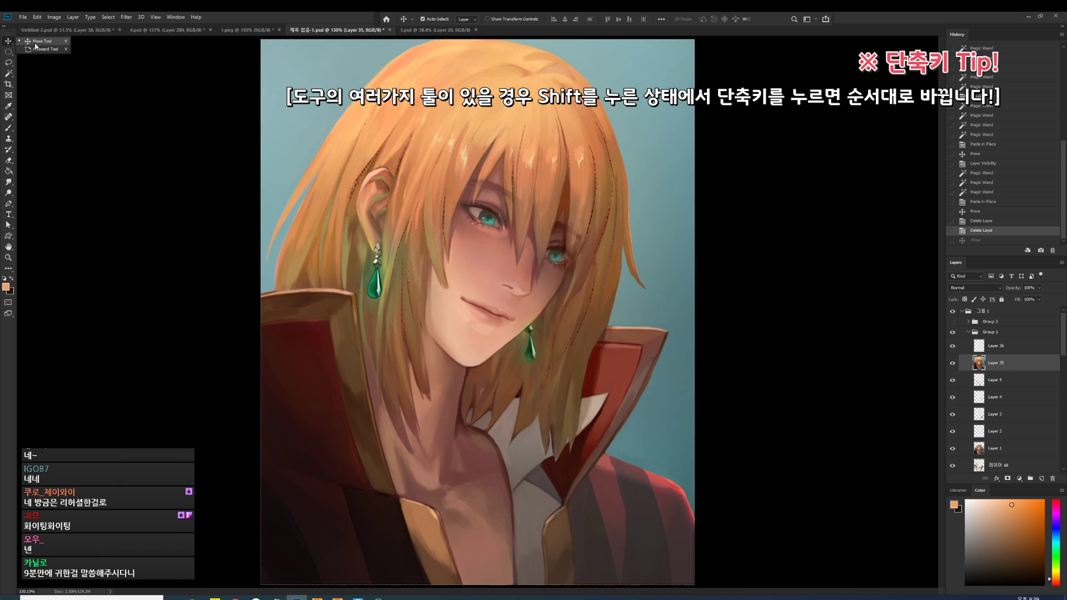
click(25, 41)
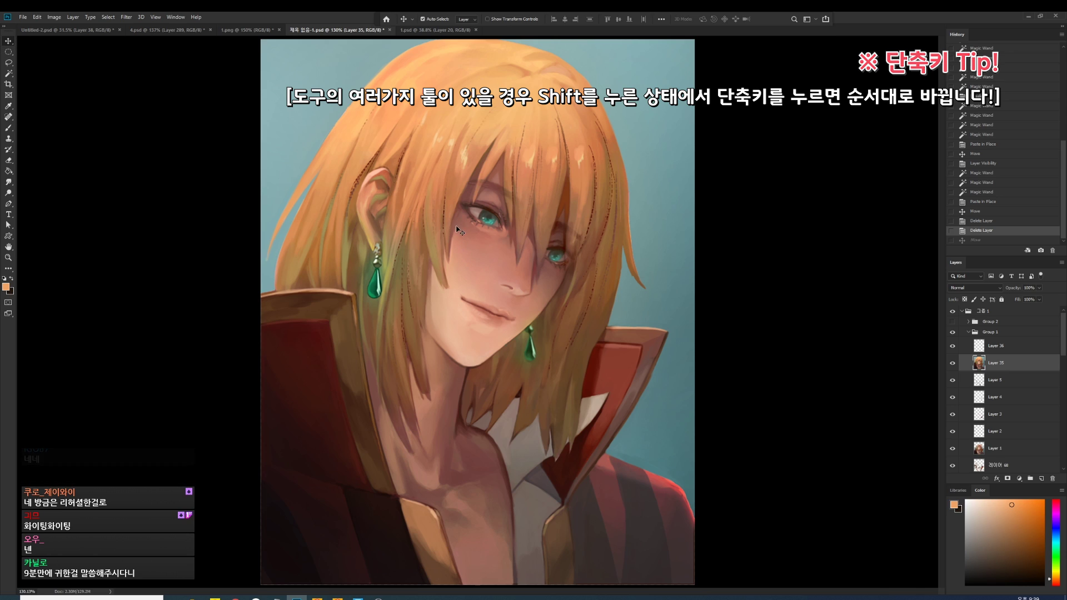
key(v)
Cycle through Dodge, Burn and Sponge with Shift+O and shrink the brush to 90.
key(shift+o)
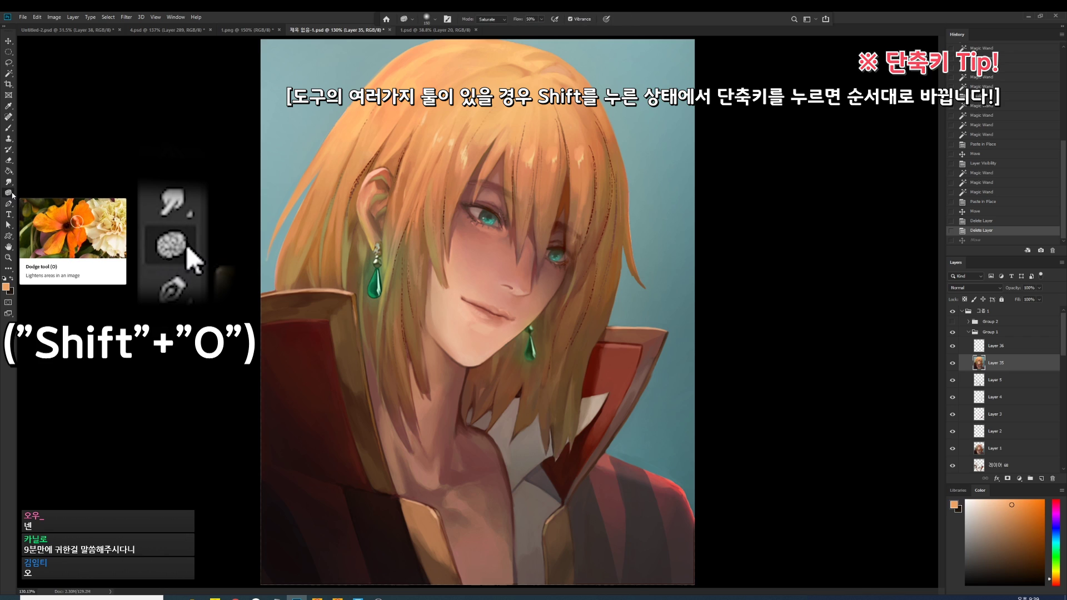
key(shift+o)
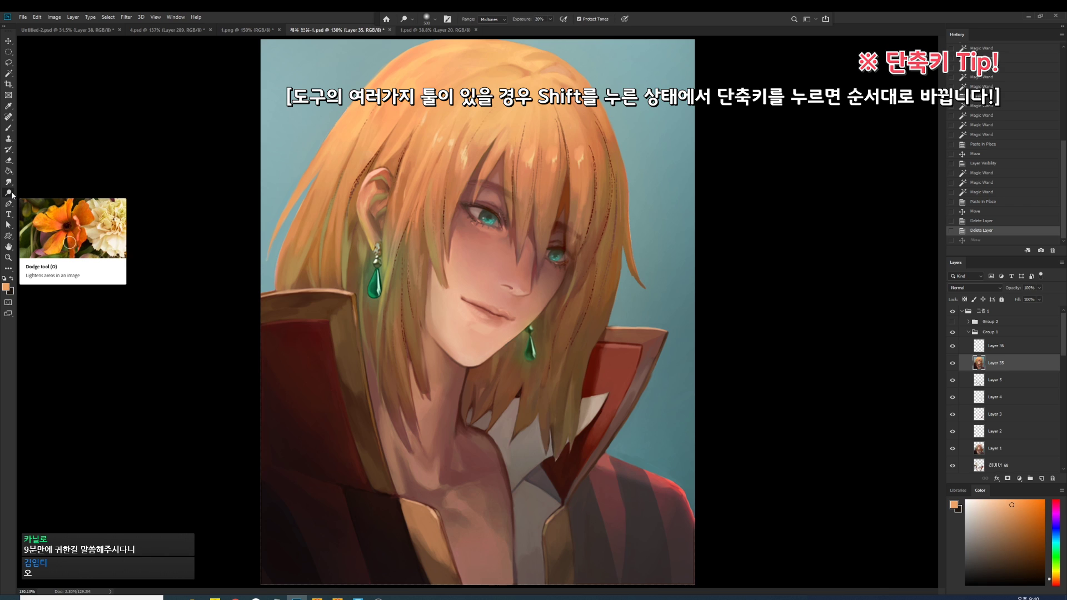
key(bracketleft)
key(bracketleft)
key(bracketleft)
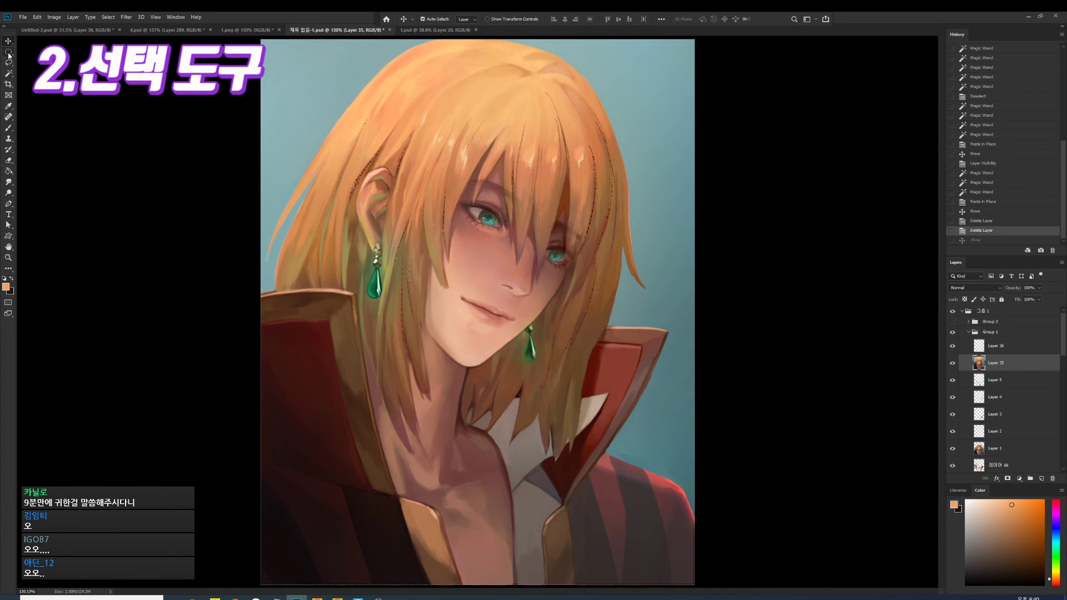
Draw three one-pixel Single Row Marquee selections across the portrait.
click(38, 52)
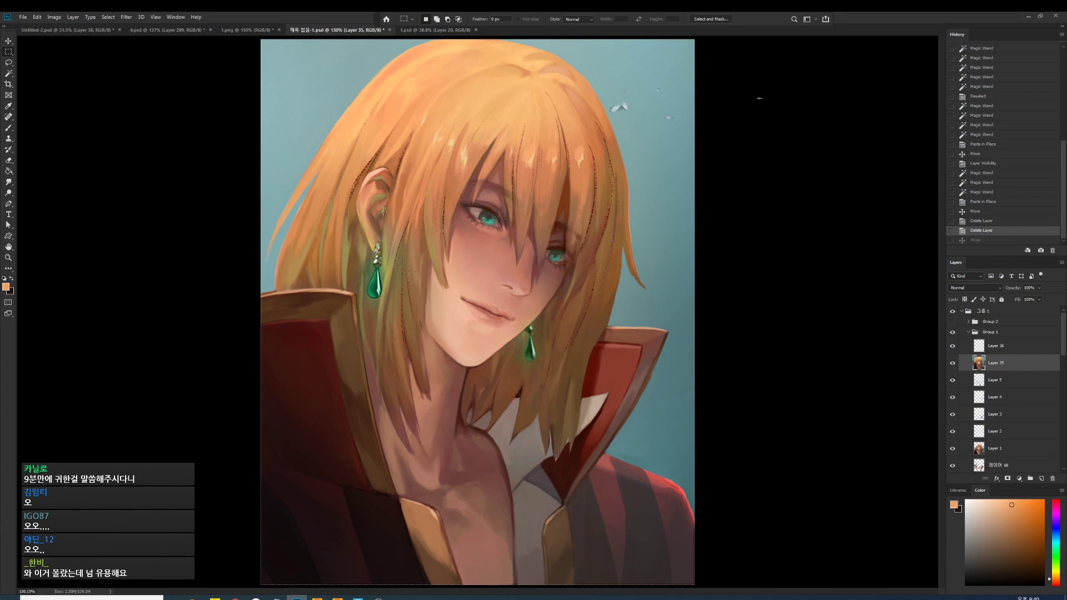
right_click(8, 51)
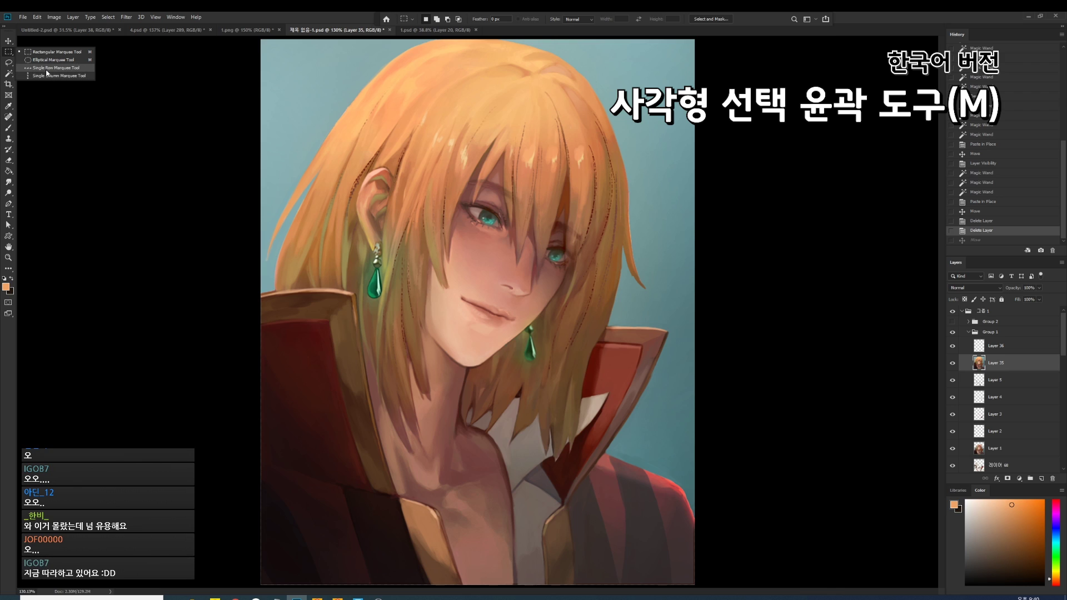
click(48, 68)
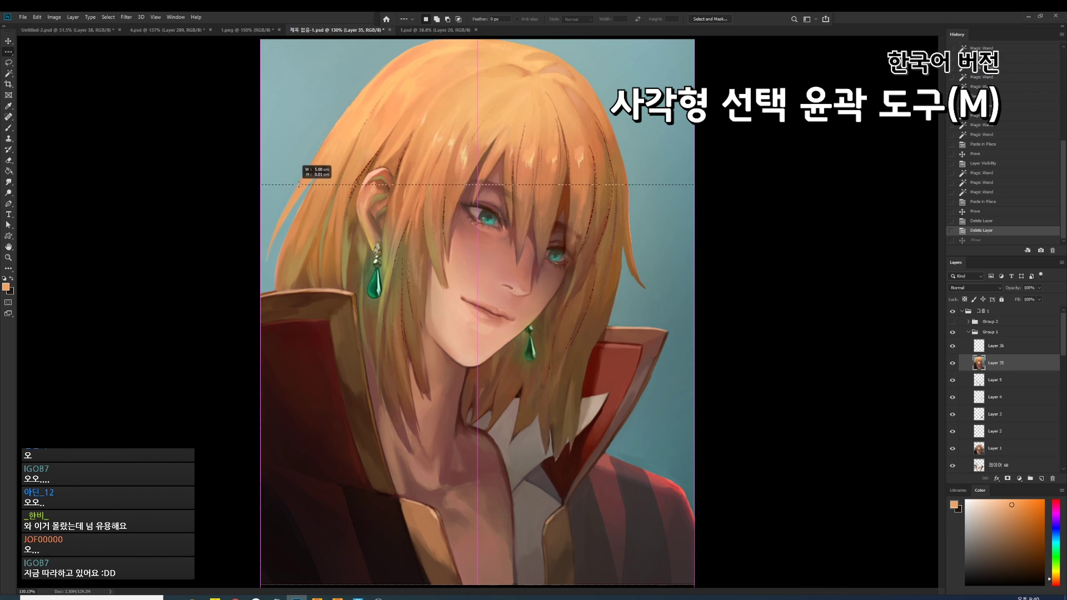
shift+click(400, 185)
shift+click(384, 274)
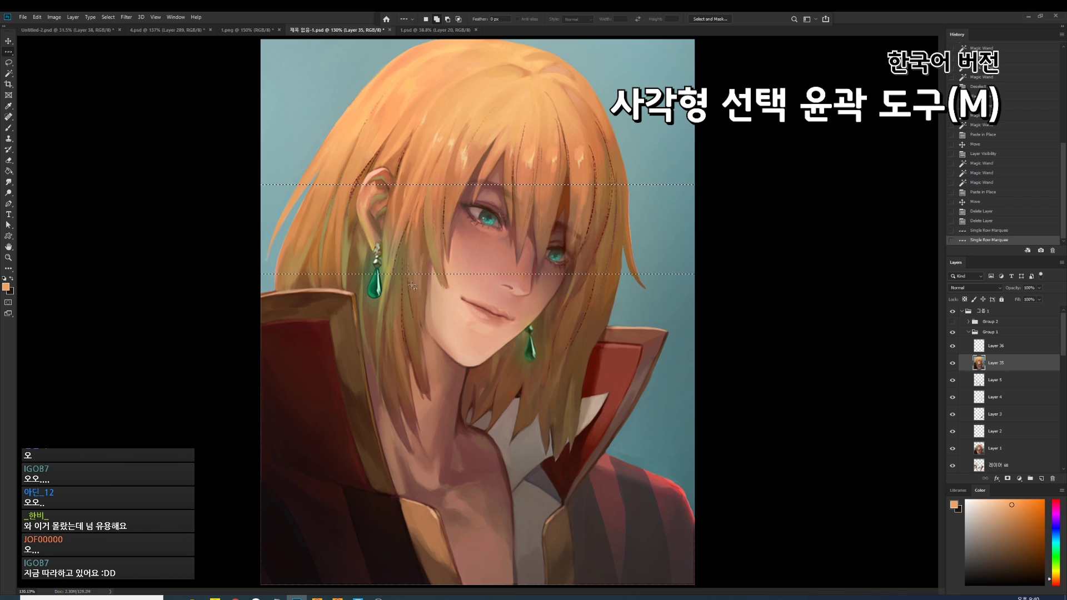
shift+click(395, 364)
Add three Single Column Marquee selections, then deselect all and return to Rectangular Marquee.
right_click(8, 51)
click(48, 77)
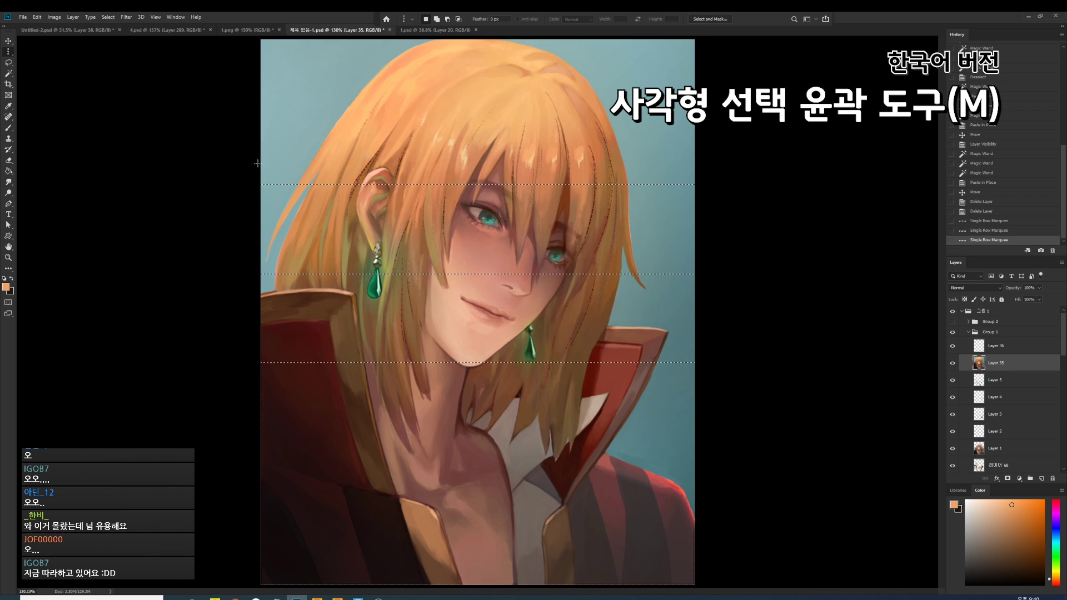
shift+click(365, 223)
drag(515, 227, 483, 230)
shift+click(590, 222)
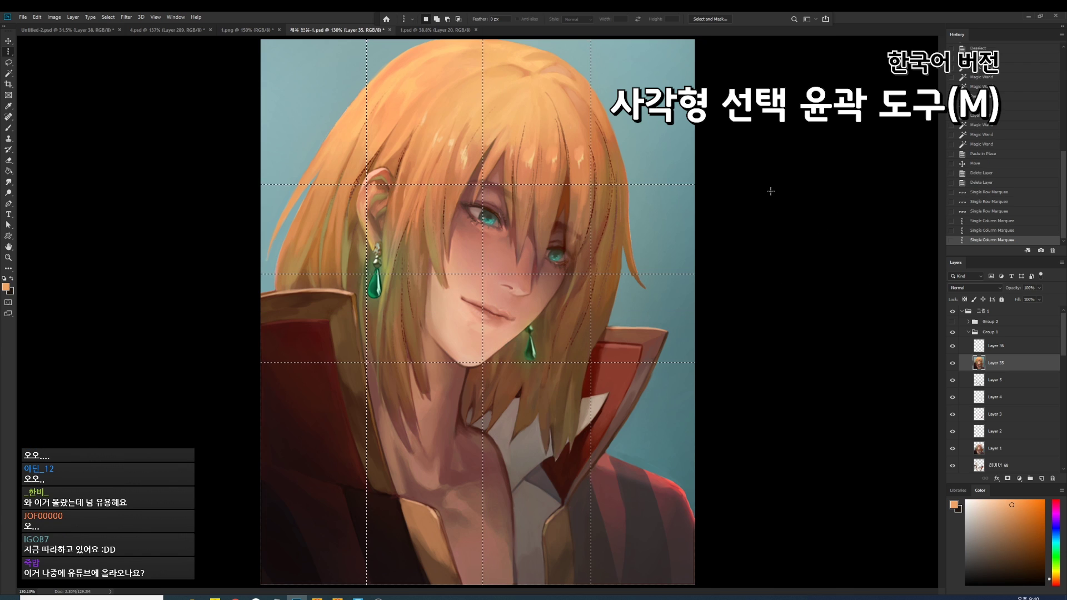
key(ctrl+d)
right_click(8, 51)
click(56, 52)
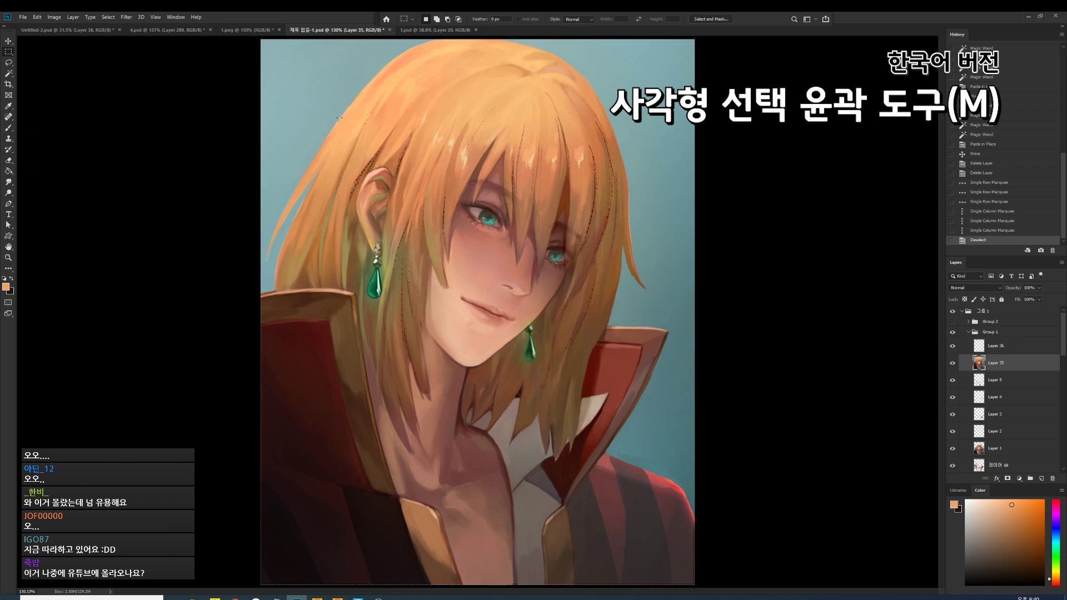
Build a rectangular selection over the face, adding a block above it and notching it.
drag(339, 117, 633, 422)
drag(323, 88, 369, 138)
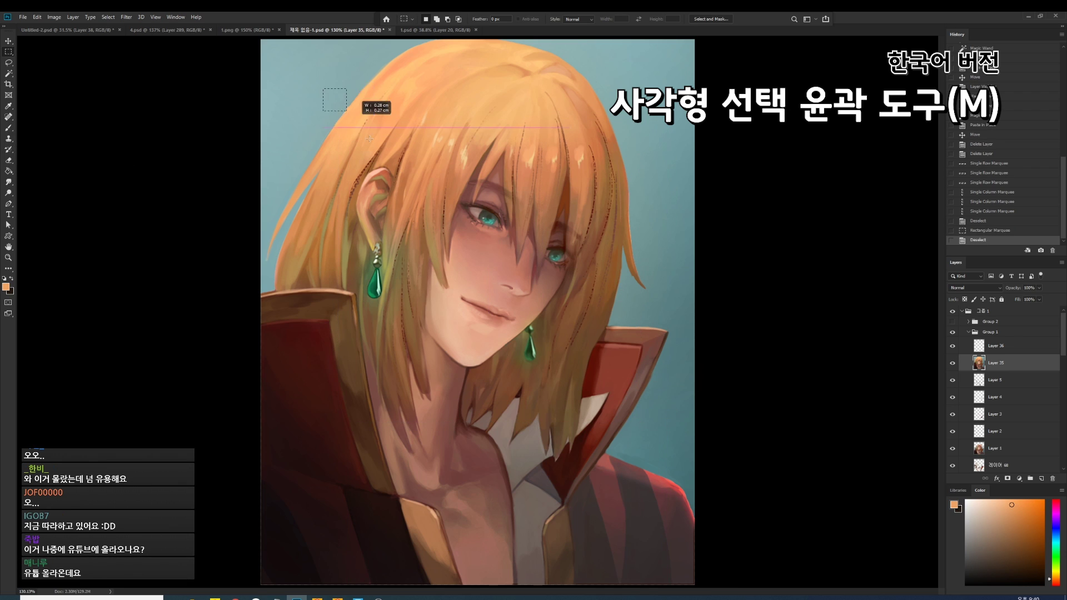
drag(239, 177, 691, 558)
scroll(500, 161, up, 3)
drag(229, 178, 692, 559)
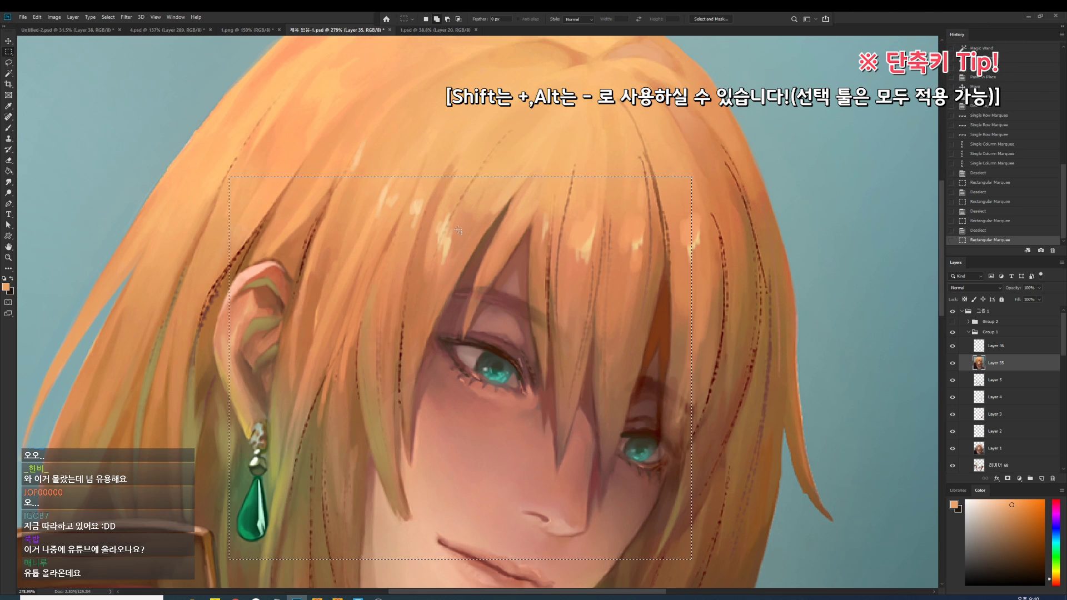
shift+drag(442, 132, 590, 177)
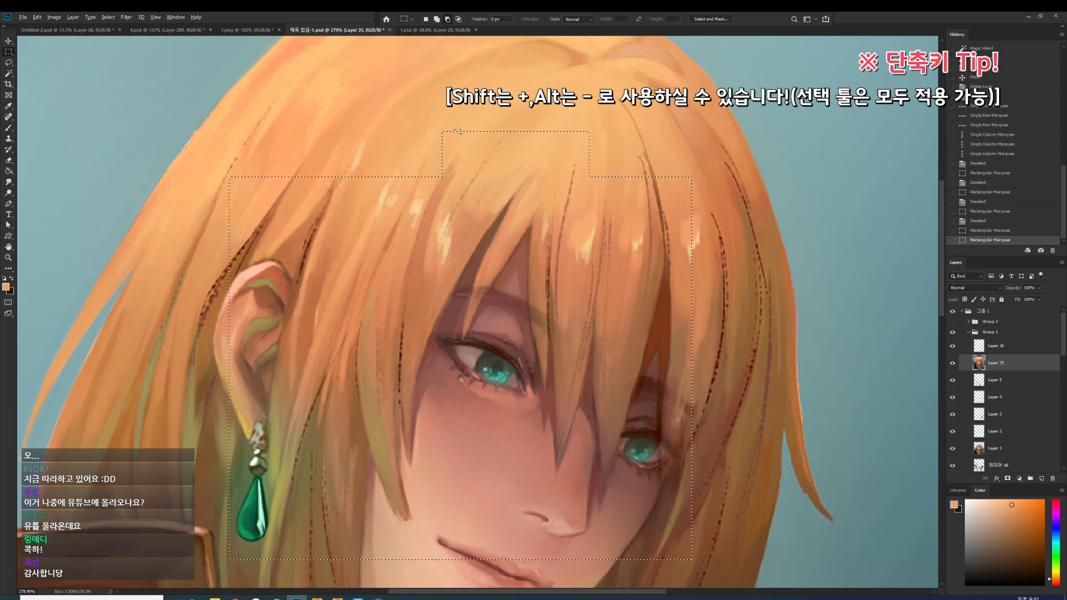
drag(426, 112, 499, 270)
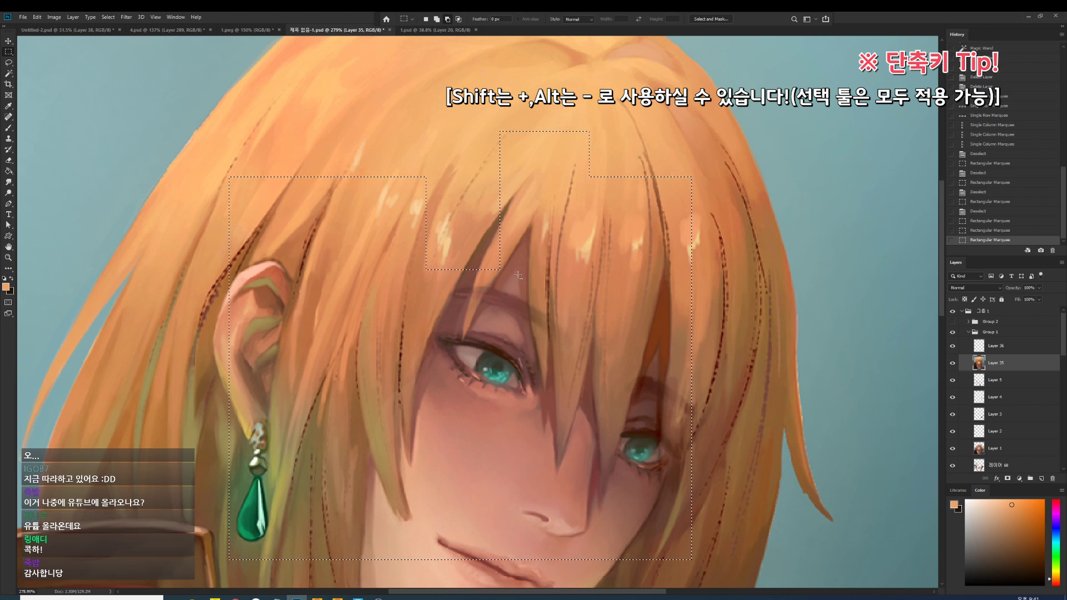
click(8, 64)
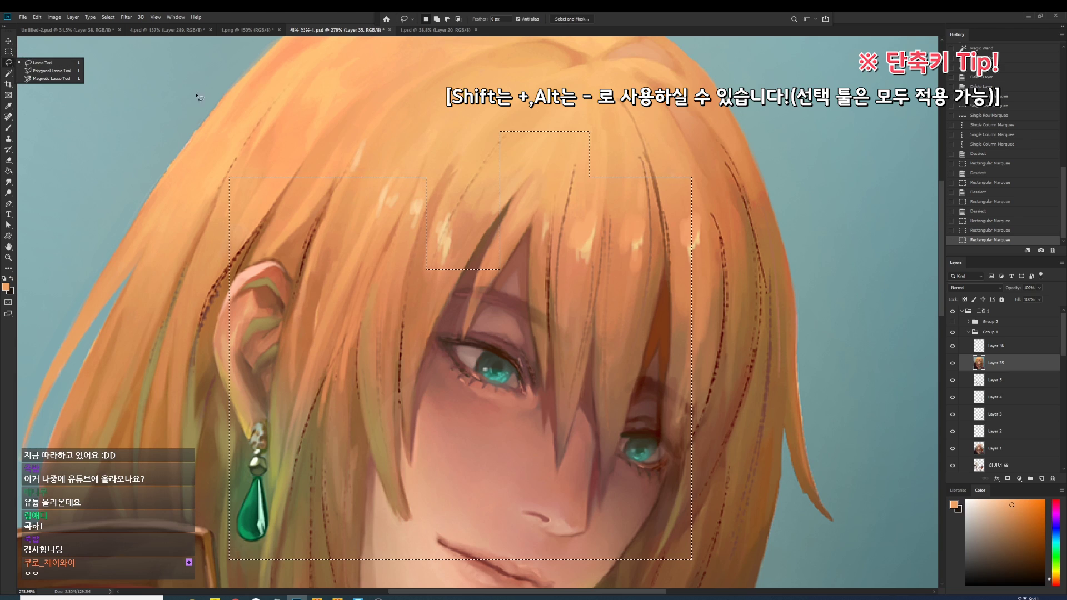
Drop the rectangle and lasso the bangs, adding a lobe on top, then deselect.
click(522, 226)
drag(532, 121, 343, 149)
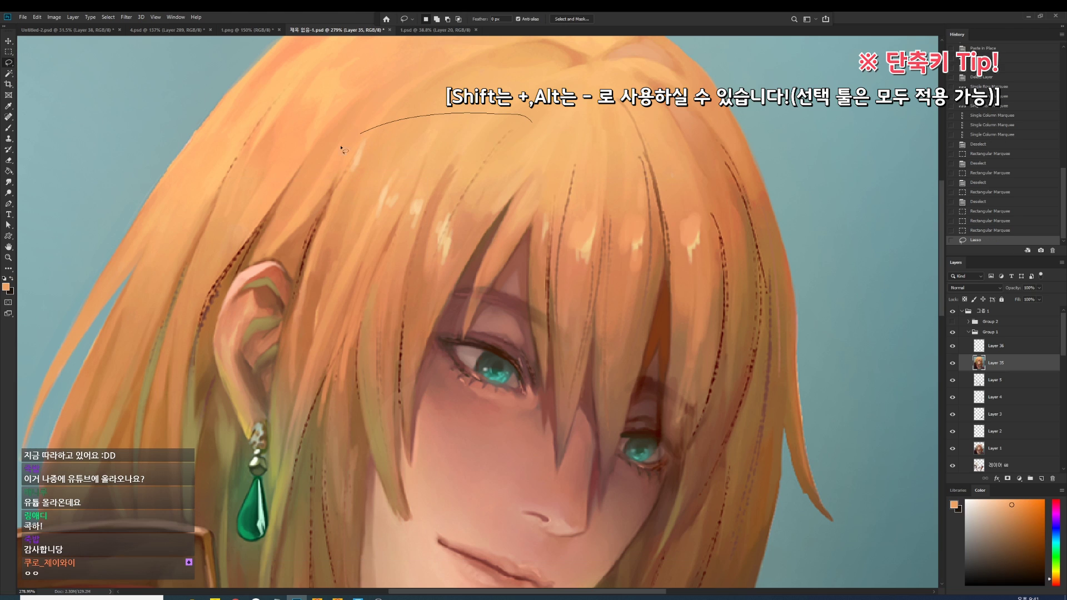
drag(476, 114, 479, 114)
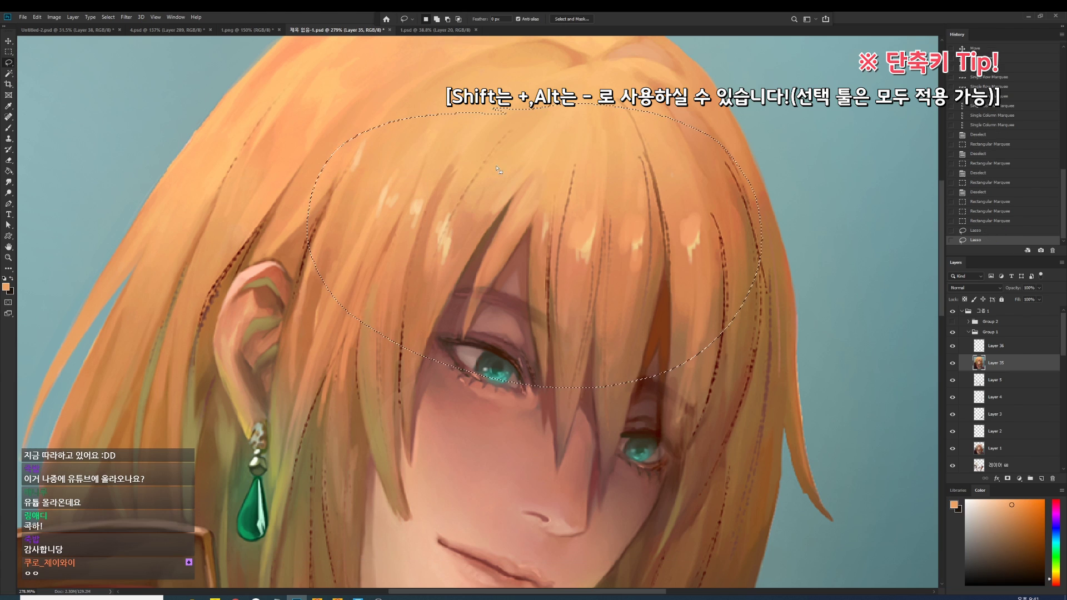
mouse_move(427, 142)
mouse_down()
mouse_move(439, 119)
mouse_move(308, 225)
mouse_up()
key(ctrl+d)
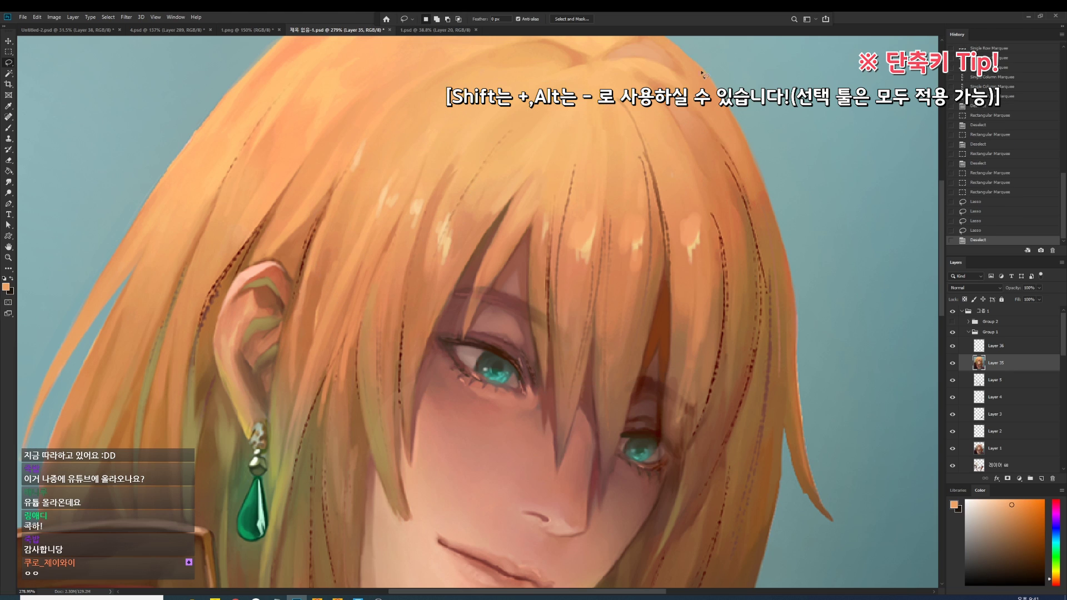
Lasso the right-side hair and extend the selection along the upper-right edge.
drag(699, 64, 749, 144)
drag(694, 66, 698, 63)
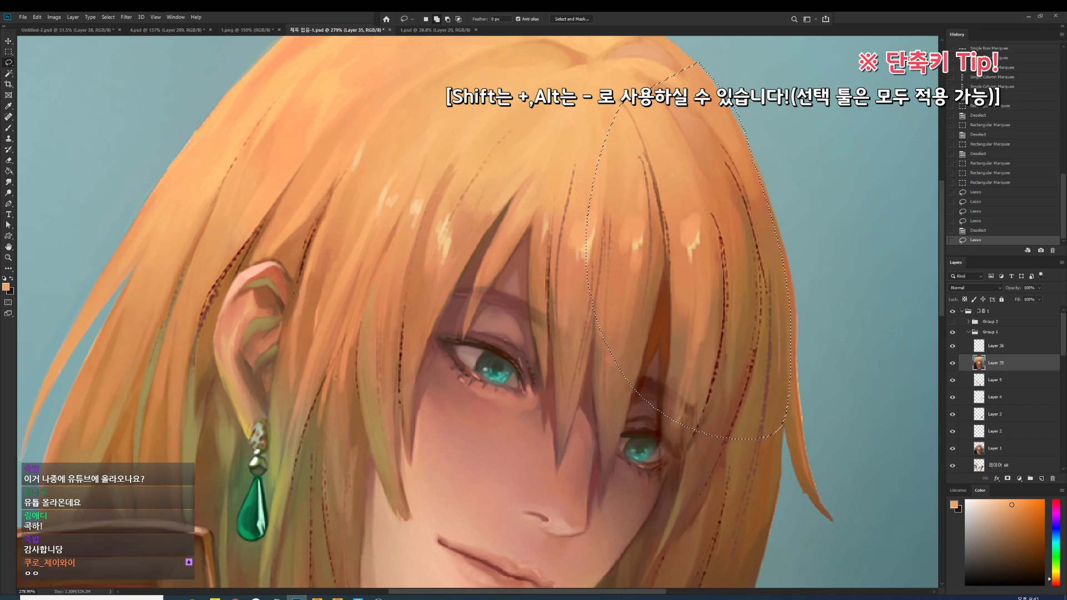
drag(748, 135, 769, 167)
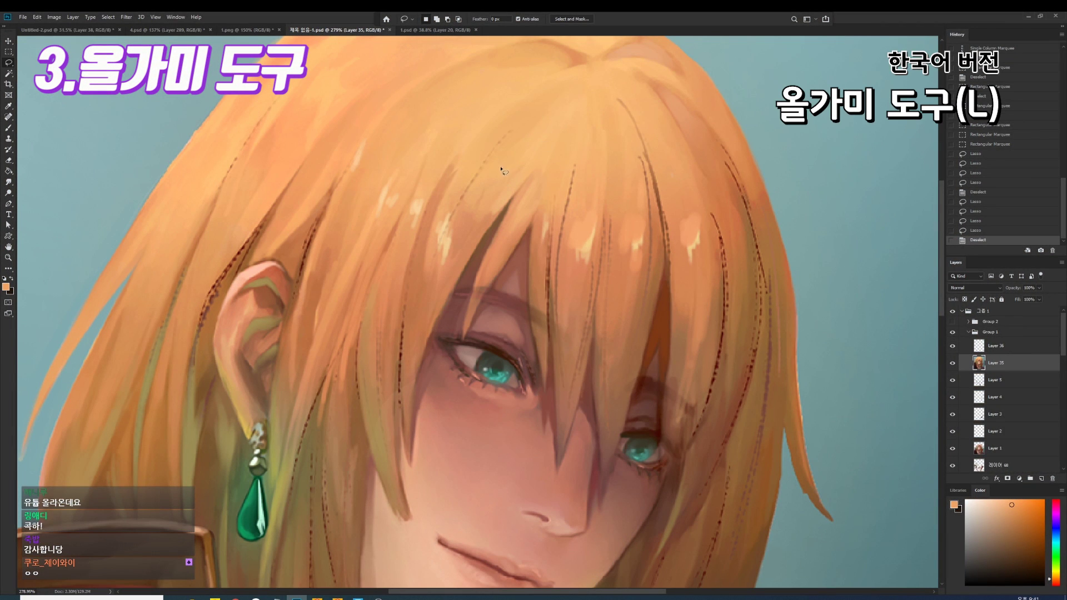
drag(458, 130, 544, 132)
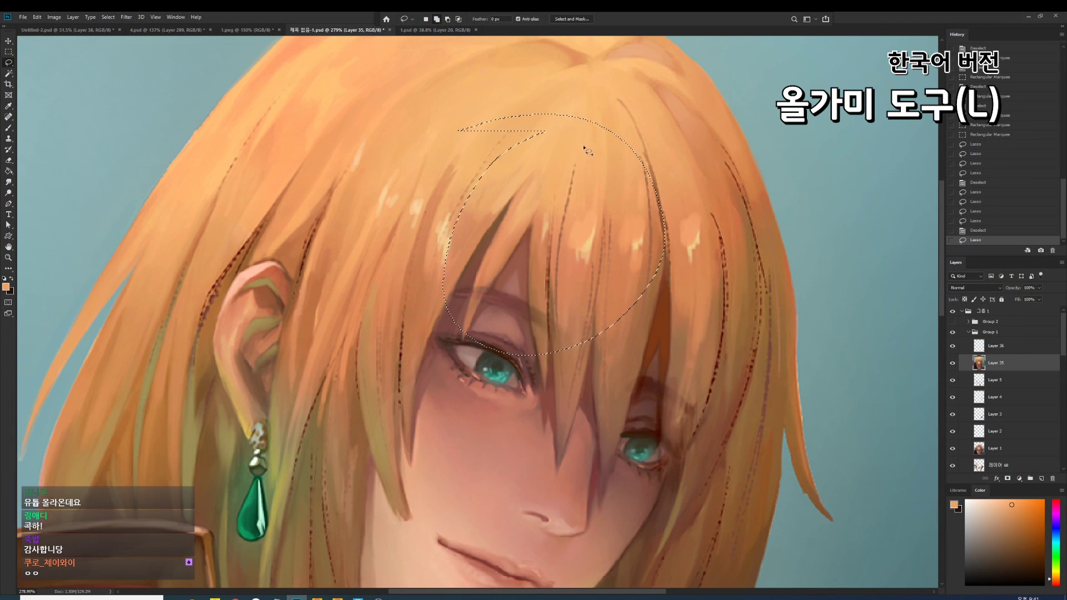
drag(304, 174, 389, 347)
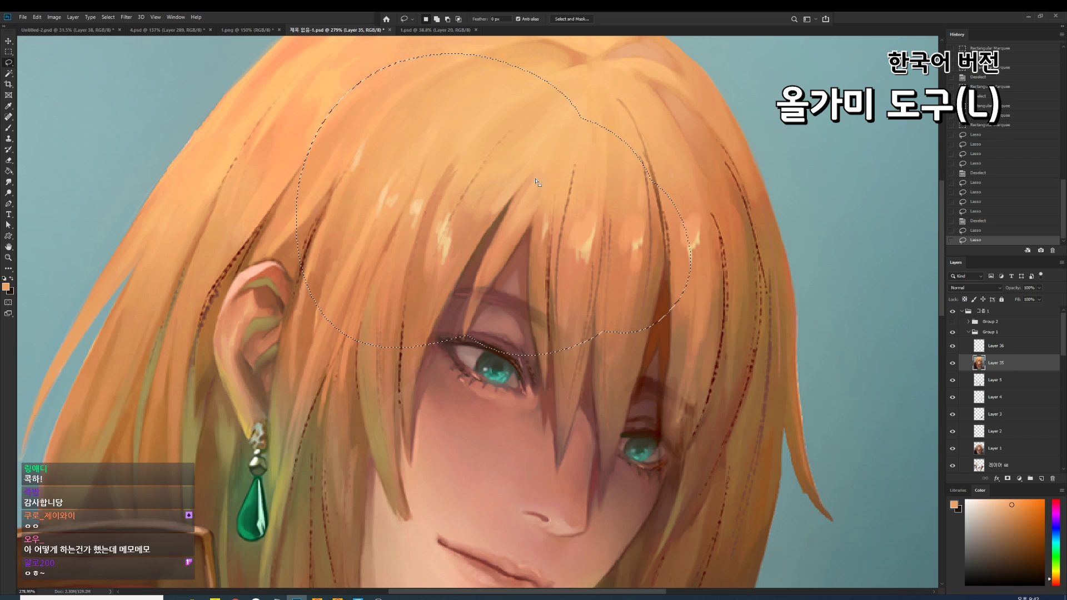
key(ctrl+d)
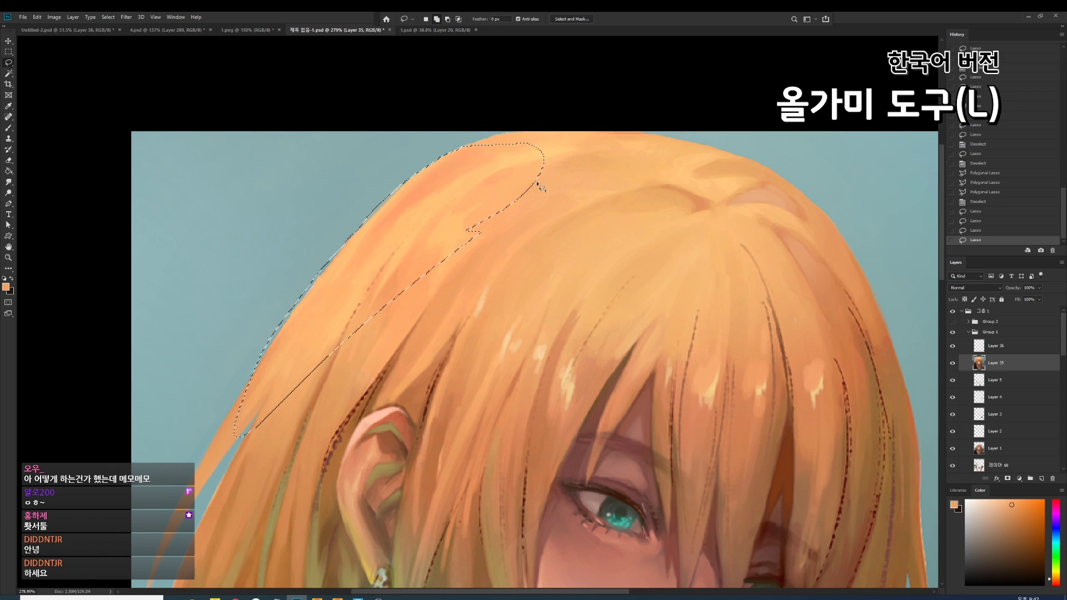
drag(325, 273, 479, 233)
drag(399, 295, 487, 137)
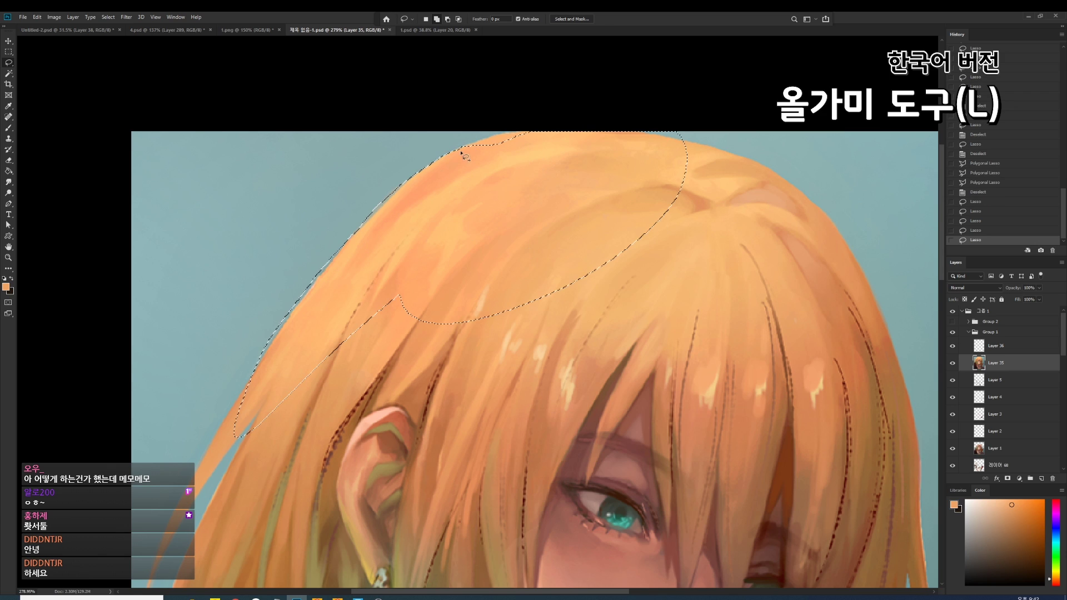
drag(558, 207, 578, 131)
drag(659, 136, 706, 151)
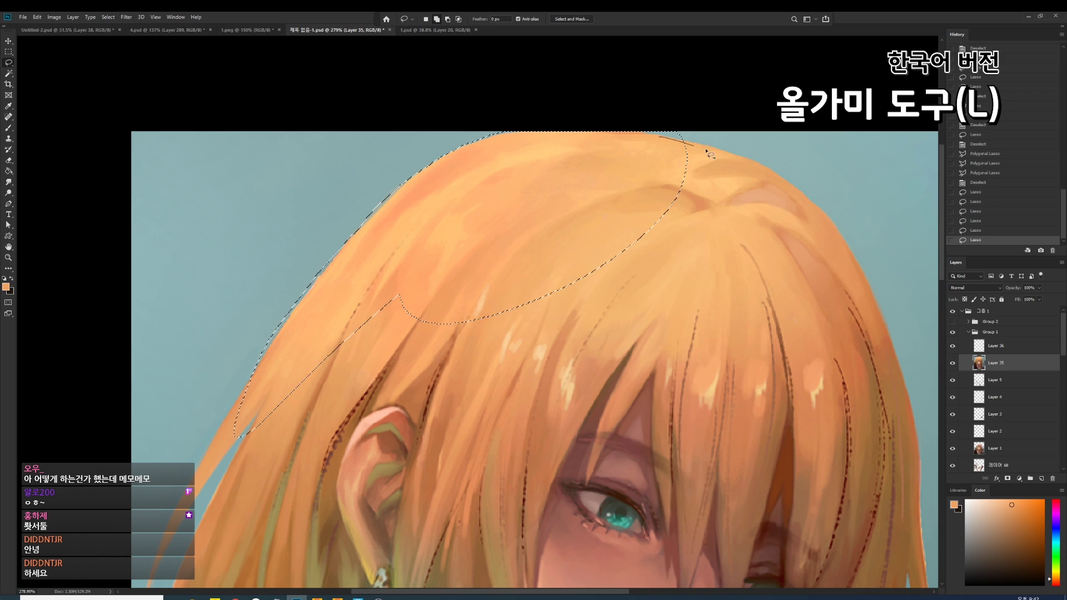
drag(850, 366, 858, 400)
key(ctrl+d)
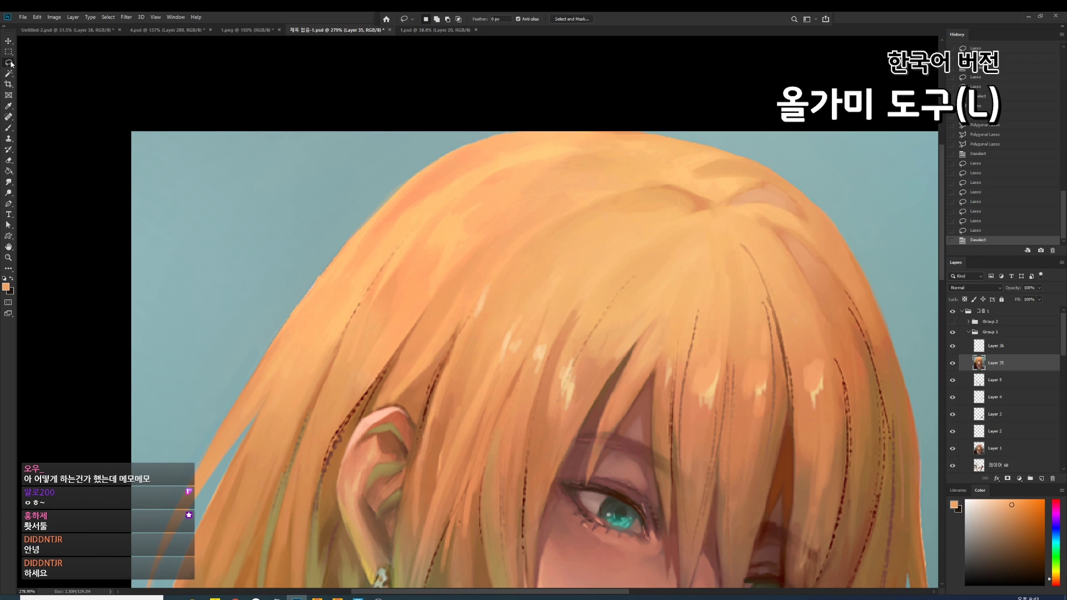
right_click(9, 63)
Trace the hair outline with the Magnetic Lasso, commit it, then deselect.
click(40, 79)
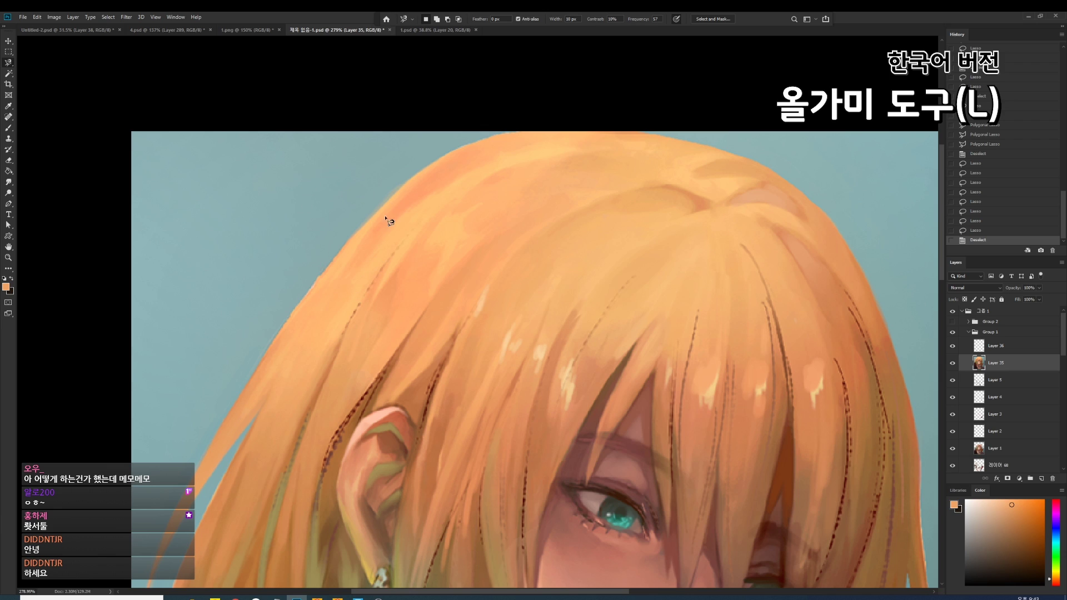
click(489, 134)
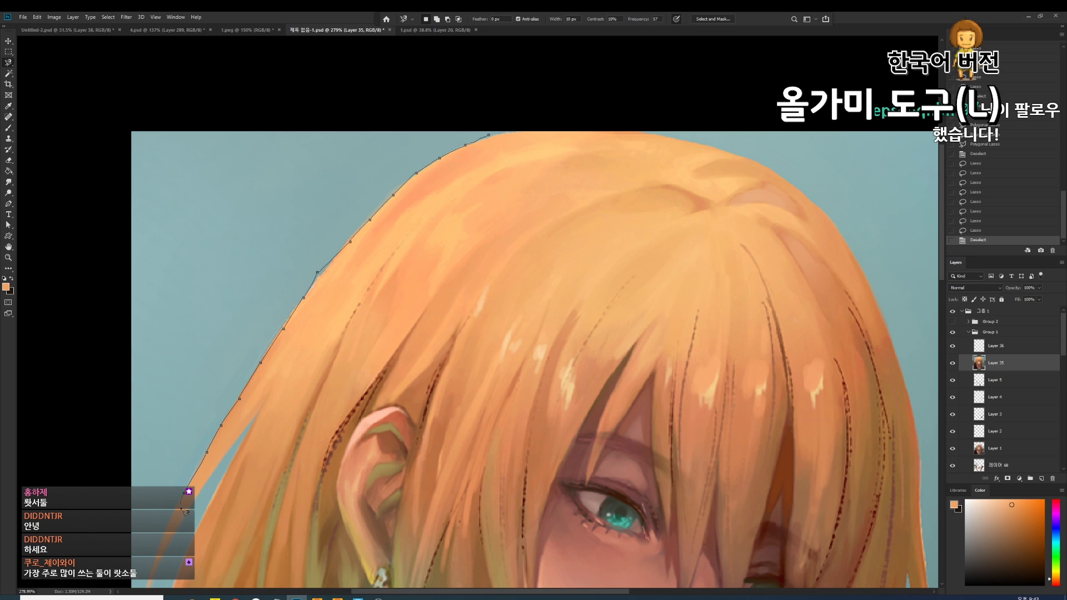
key(Return)
key(ctrl+d)
Draw a plain Lasso loop over the background beside the hair and clear it.
scroll(293, 246, up, 3)
key(shift+l)
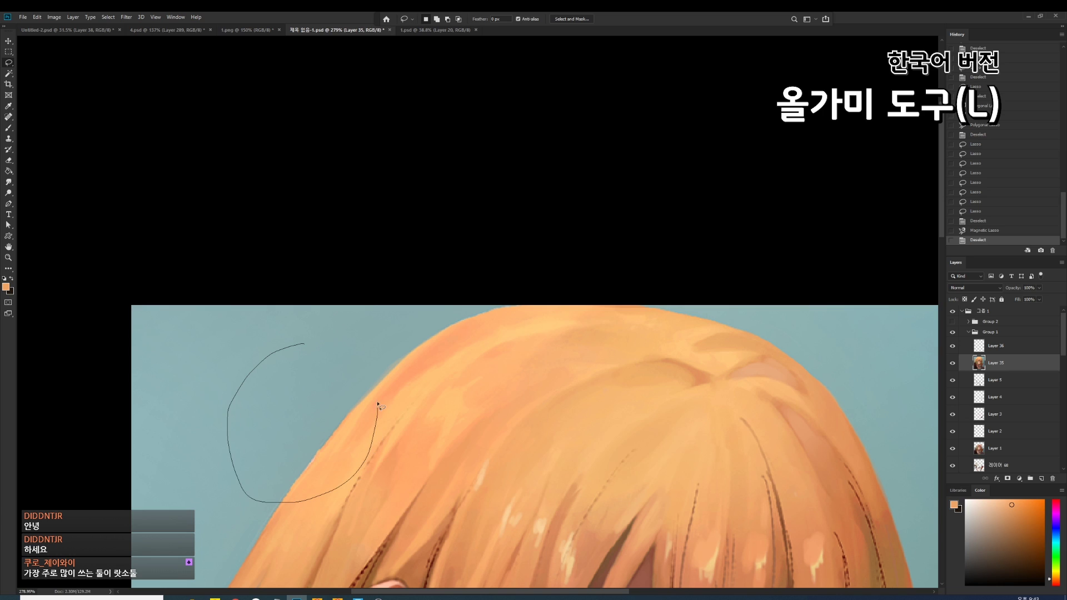
drag(305, 345, 307, 345)
key(ctrl+d)
scroll(307, 301, up, 1)
right_click(8, 62)
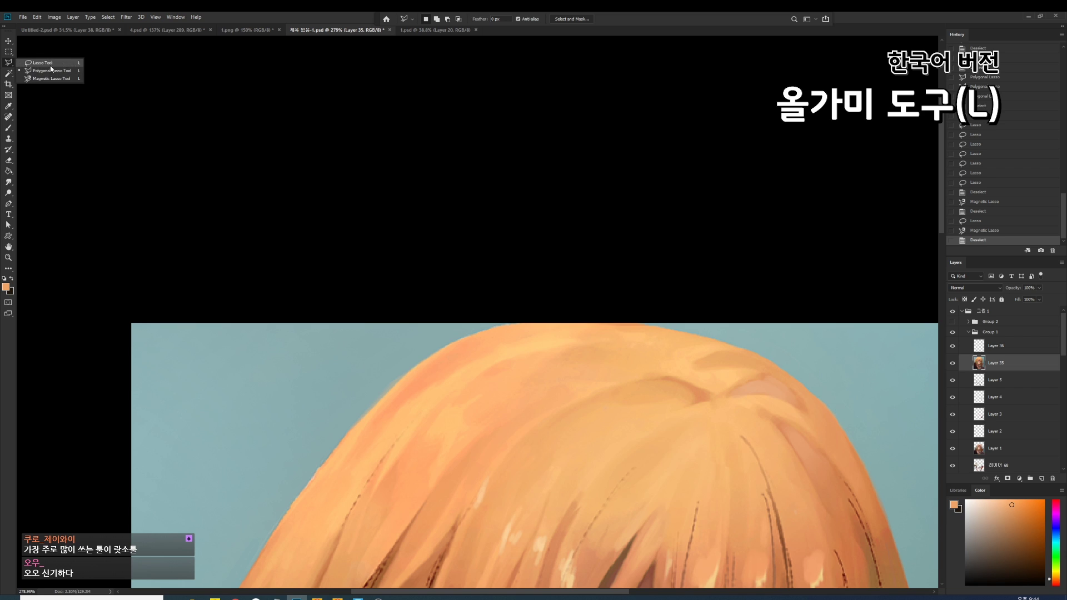
click(48, 64)
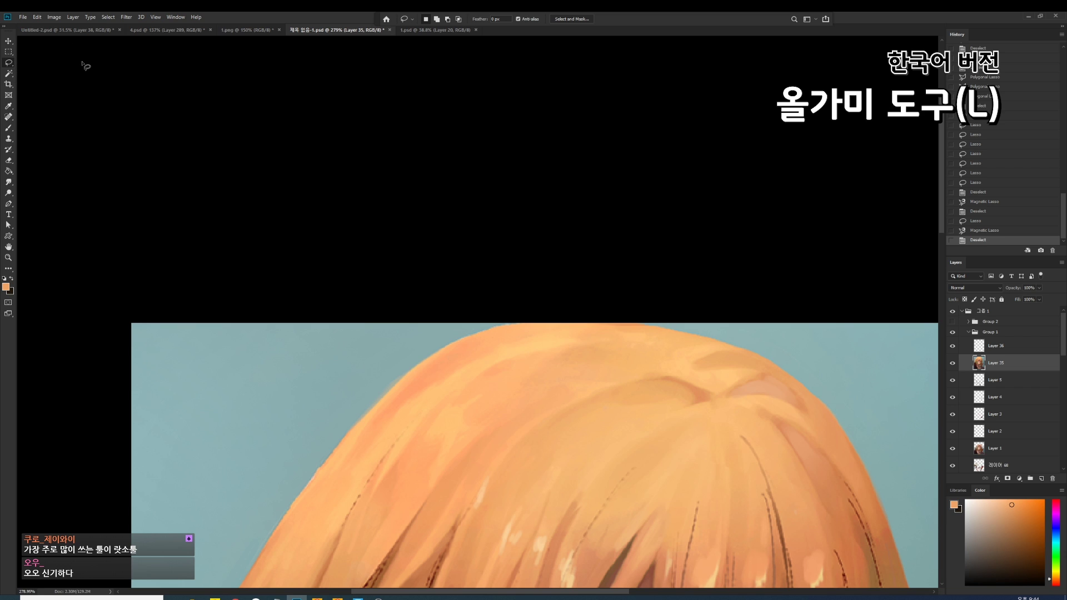
key(w)
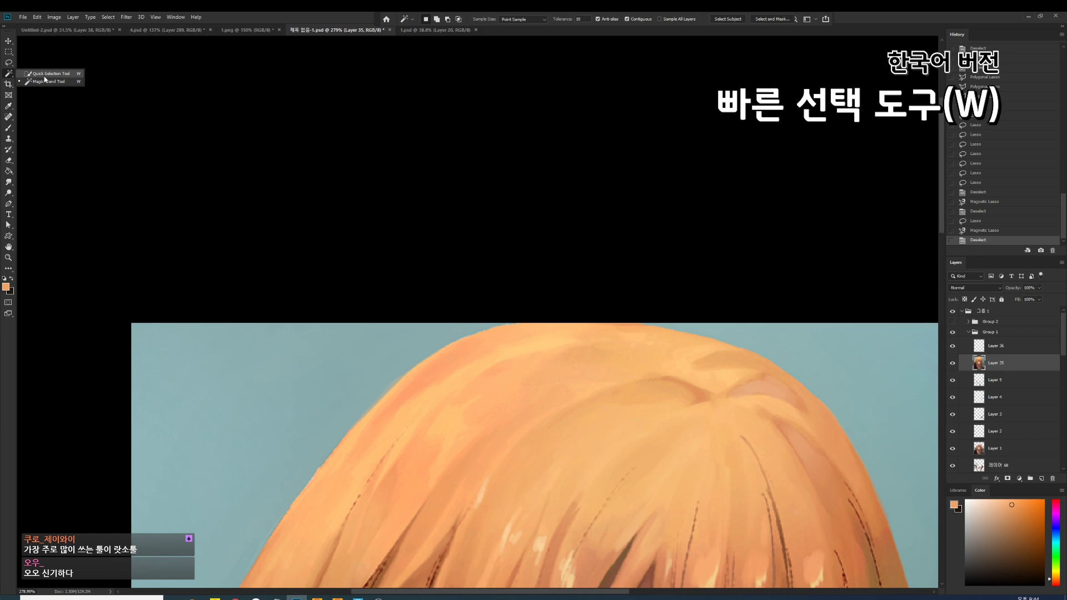
Magic Wand-select the blue background on both sides of the hair at tolerance 10, then deselect.
click(44, 79)
key(ctrl+minus)
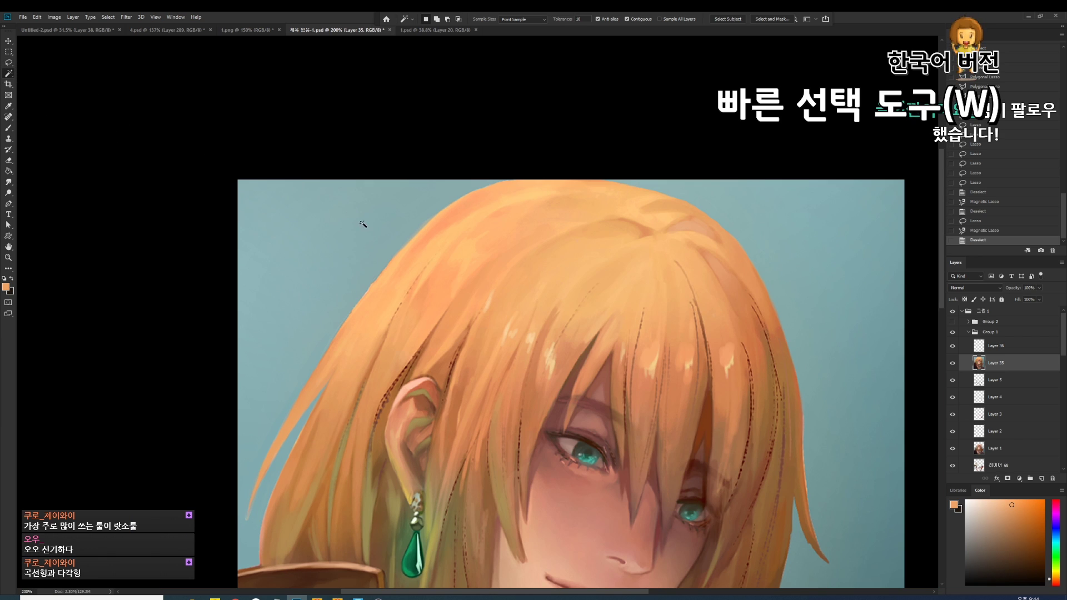
click(305, 286)
shift+click(252, 445)
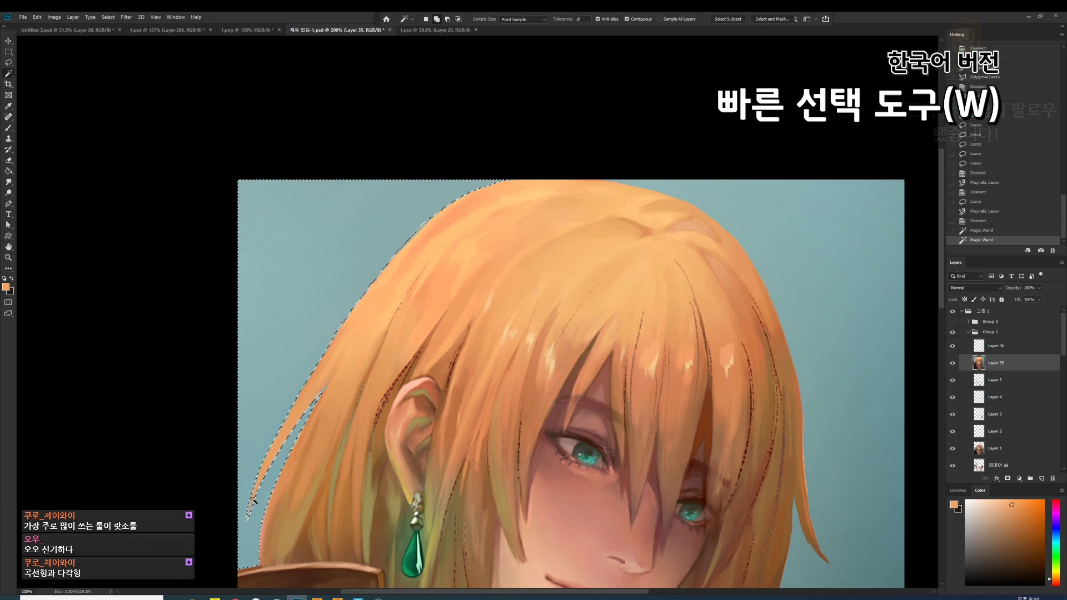
shift+click(826, 296)
shift+click(850, 355)
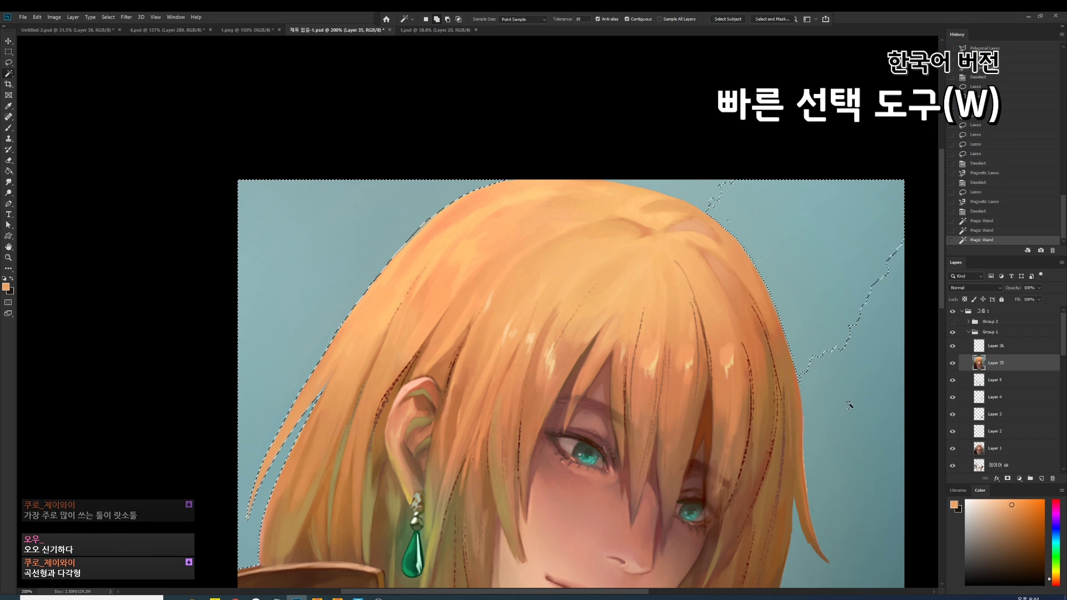
shift+click(866, 455)
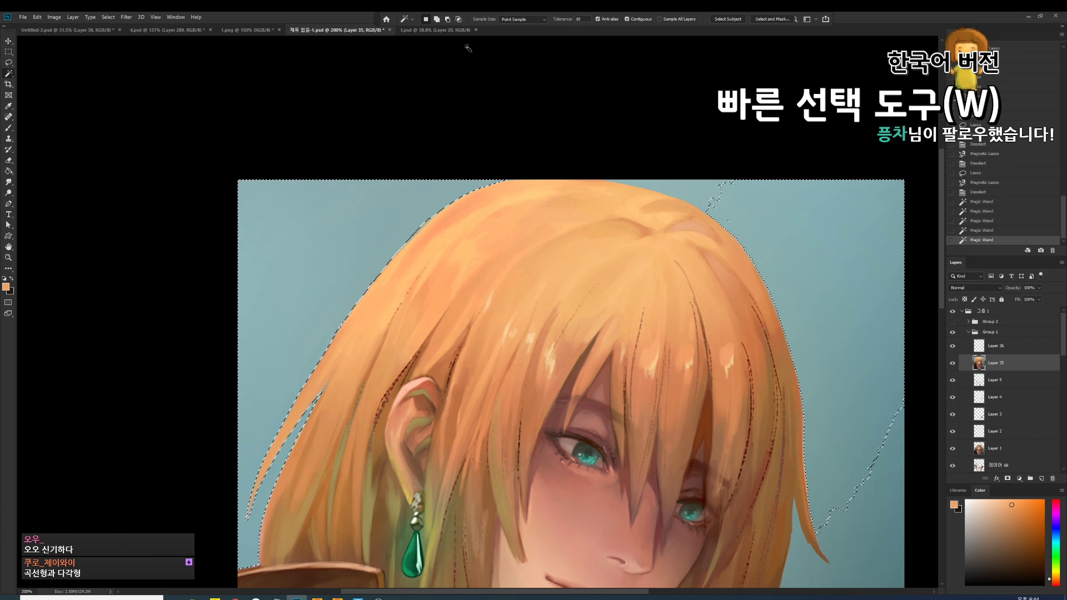
key(ctrl+d)
click(579, 19)
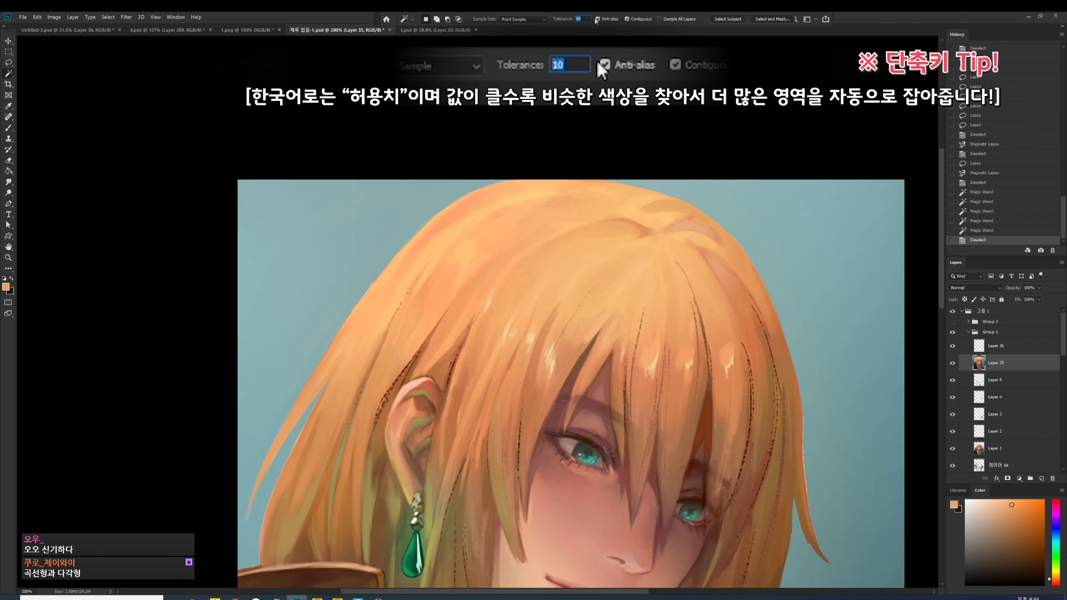
Test the Magic Wand on the background at tolerance 1 and then 100, and deselect.
text(1)
click(322, 249)
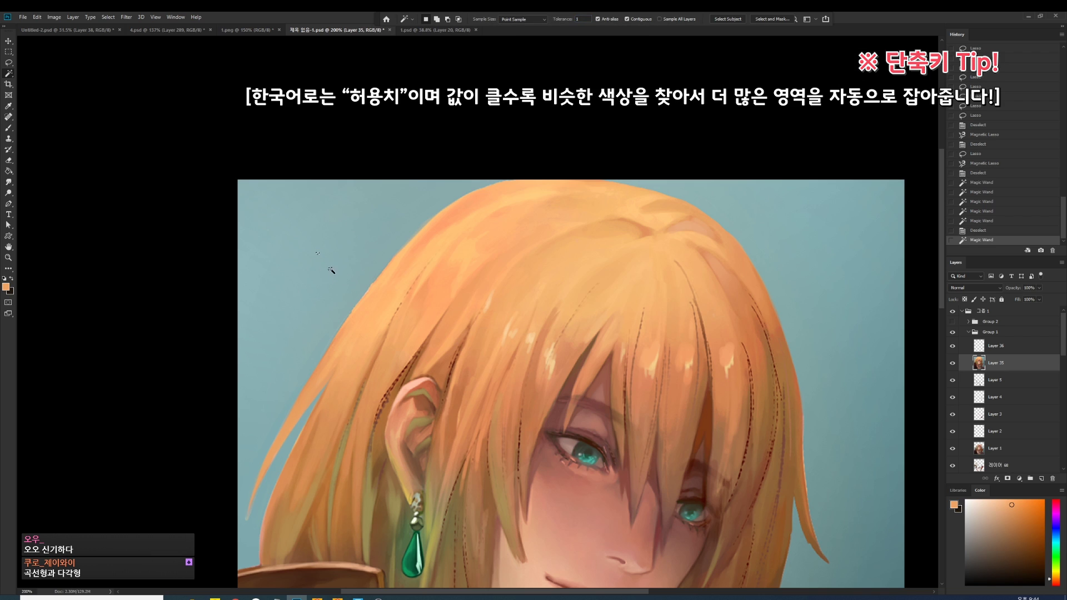
scroll(331, 273, up, 3)
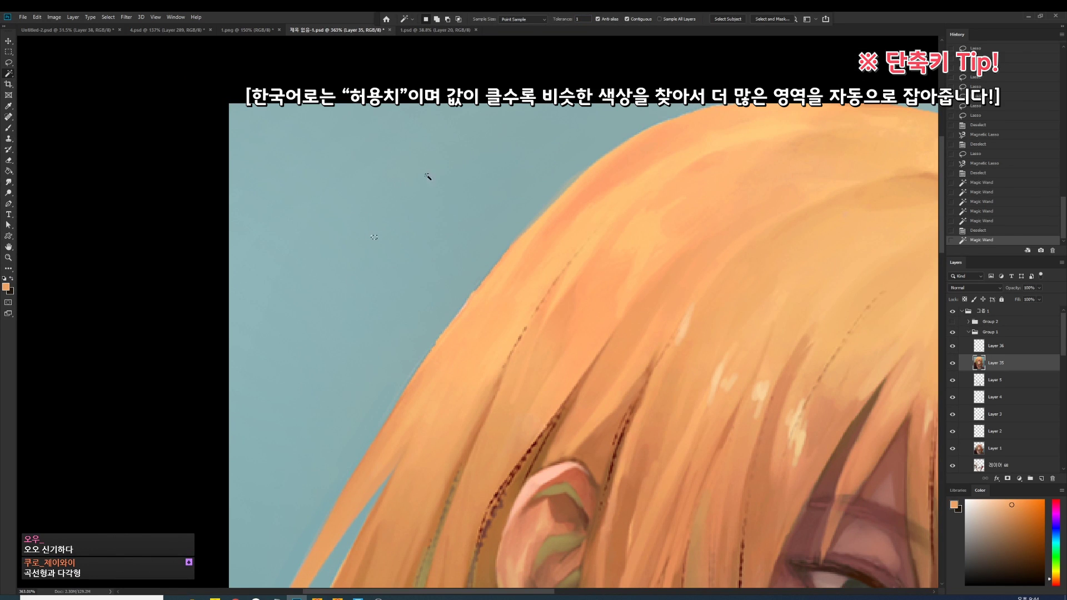
text(00)
click(410, 250)
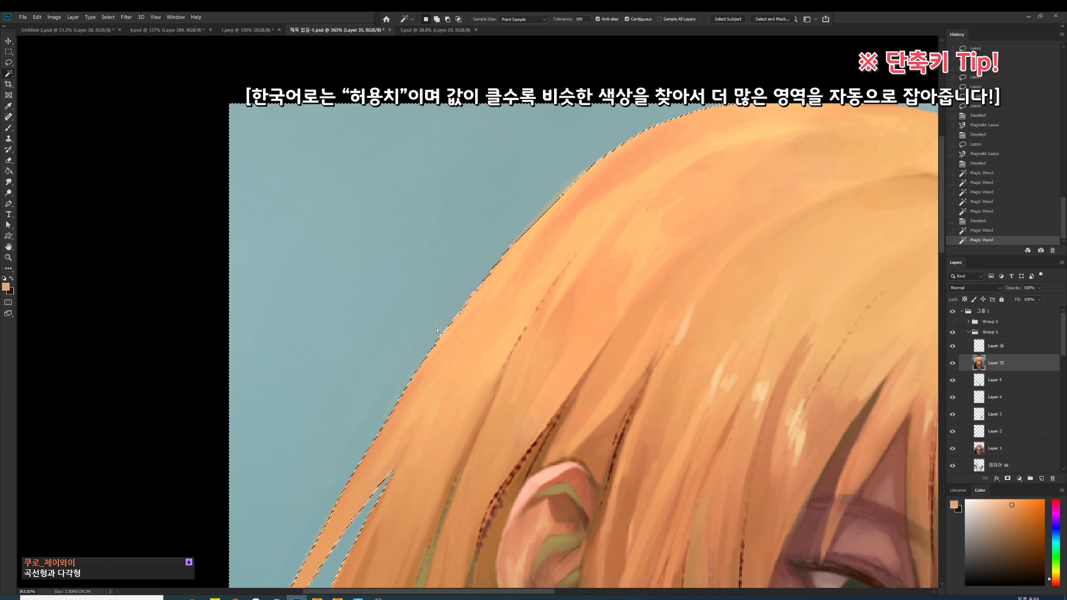
scroll(427, 283, down, 5)
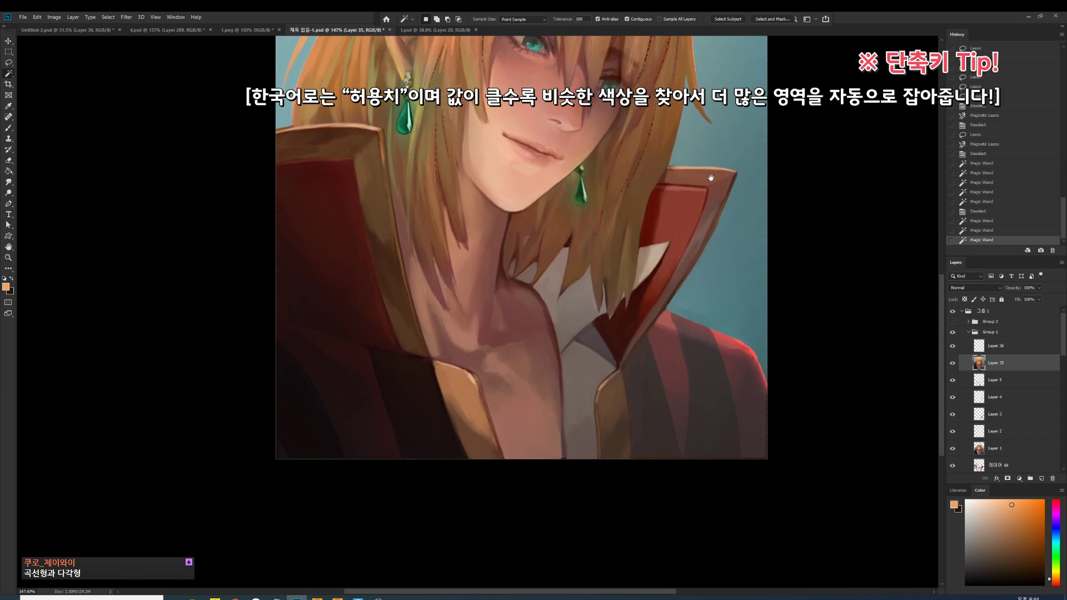
drag(430, 289, 323, 36)
shift+click(737, 326)
scroll(736, 326, up, 5)
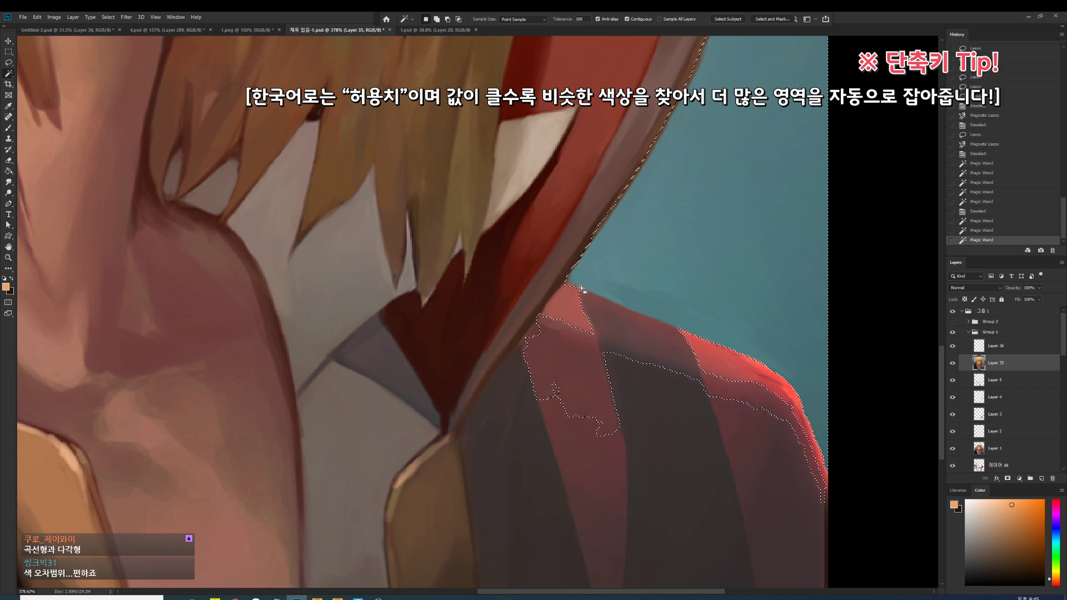
key(ctrl+d)
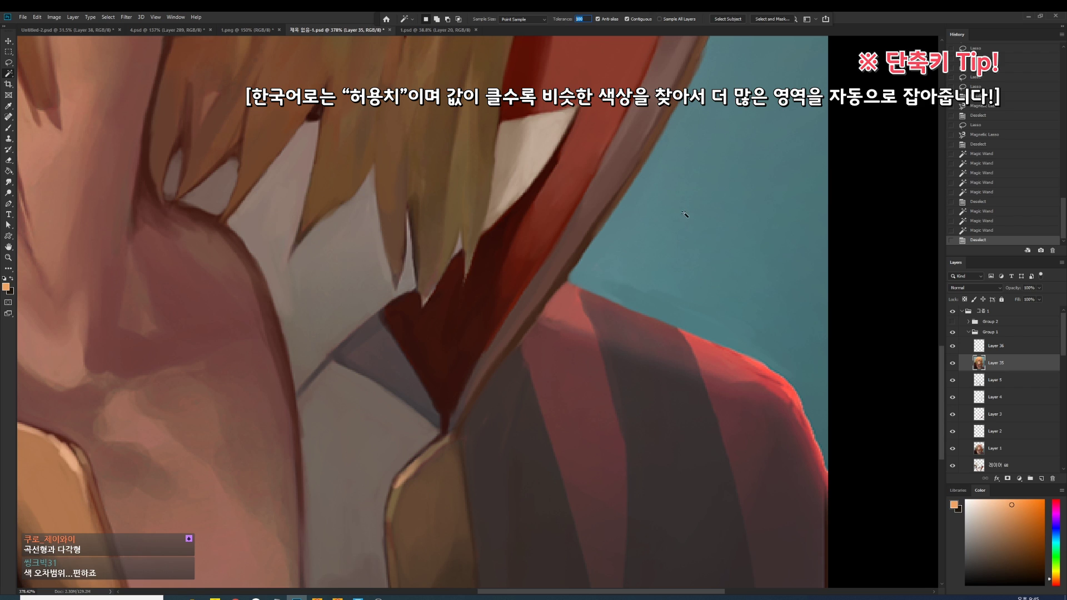
Set tolerance to 40 and select the blue background right of the hair.
text(40)
click(732, 243)
key(ctrl+0)
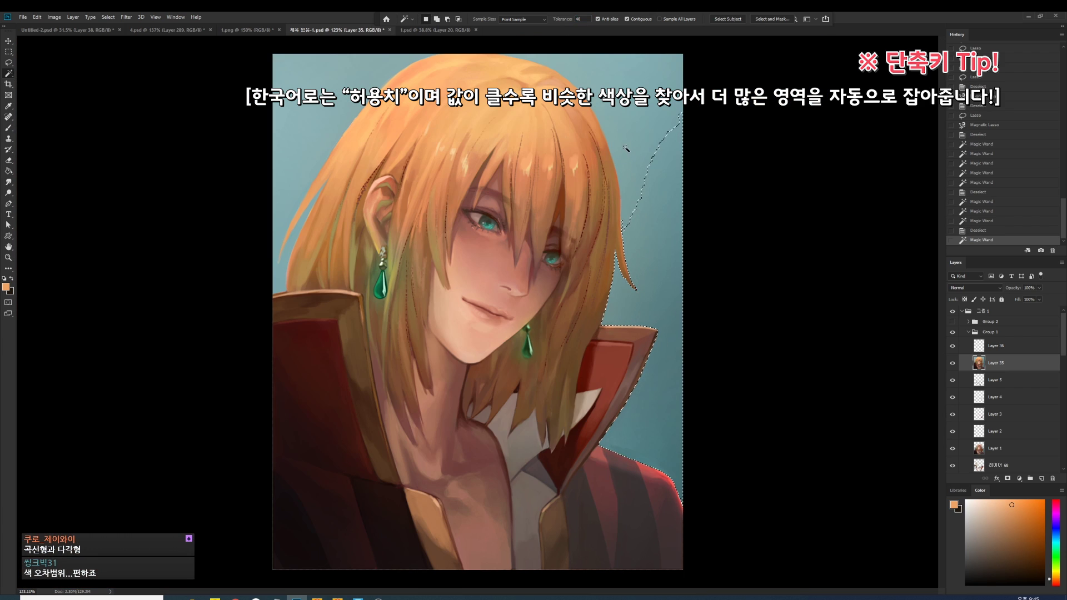
Add the background above and left of the hair to the Magic Wand selection.
shift+click(652, 175)
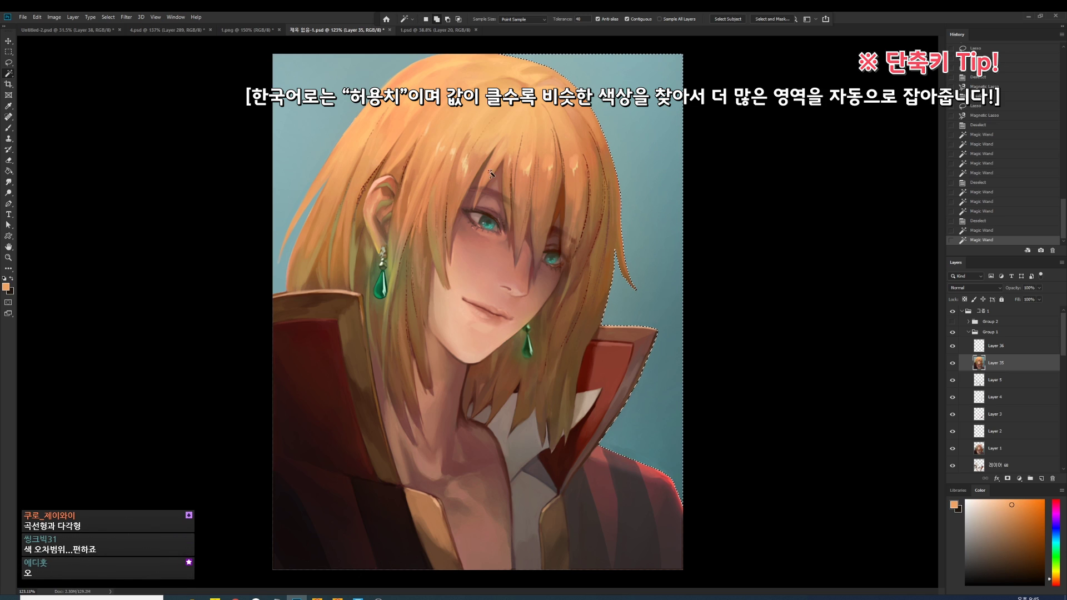
shift+click(333, 139)
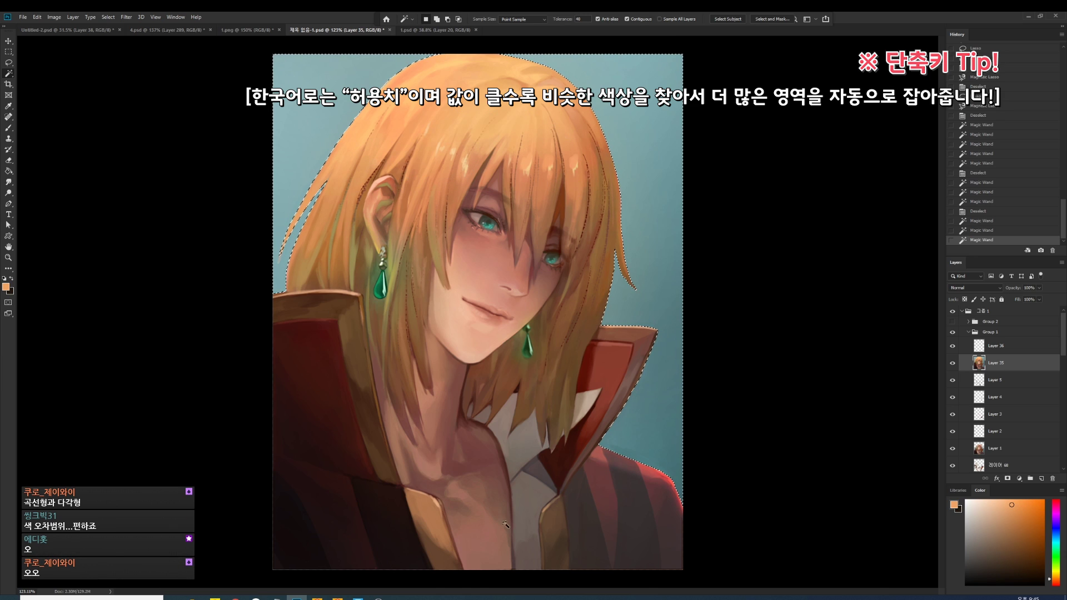
click(125, 17)
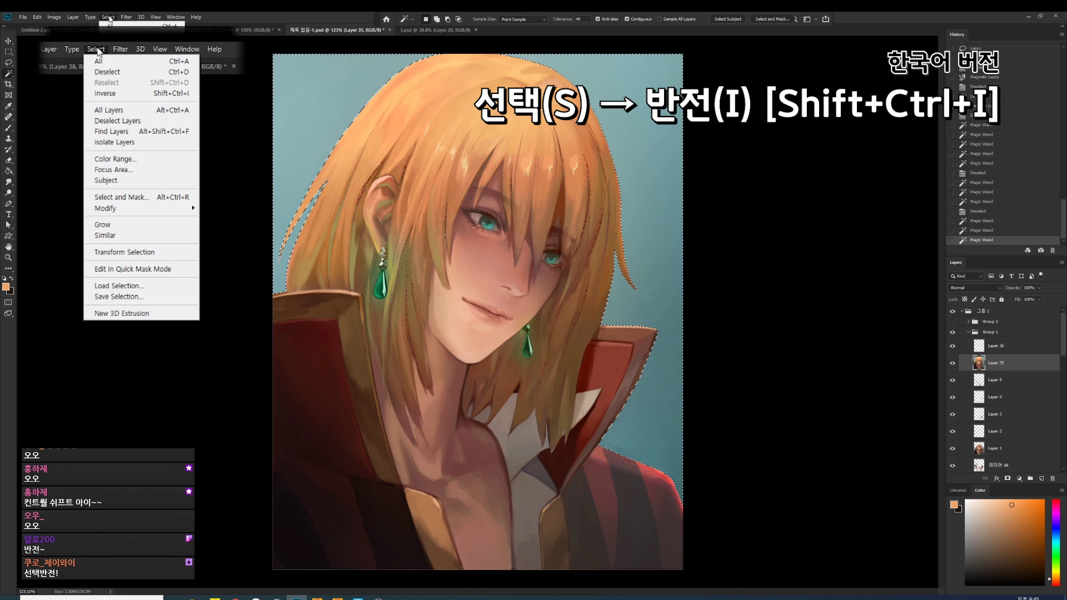
Reselect the background, invert it to the figure, and copy-paste the figure as Layer 37.
click(114, 94)
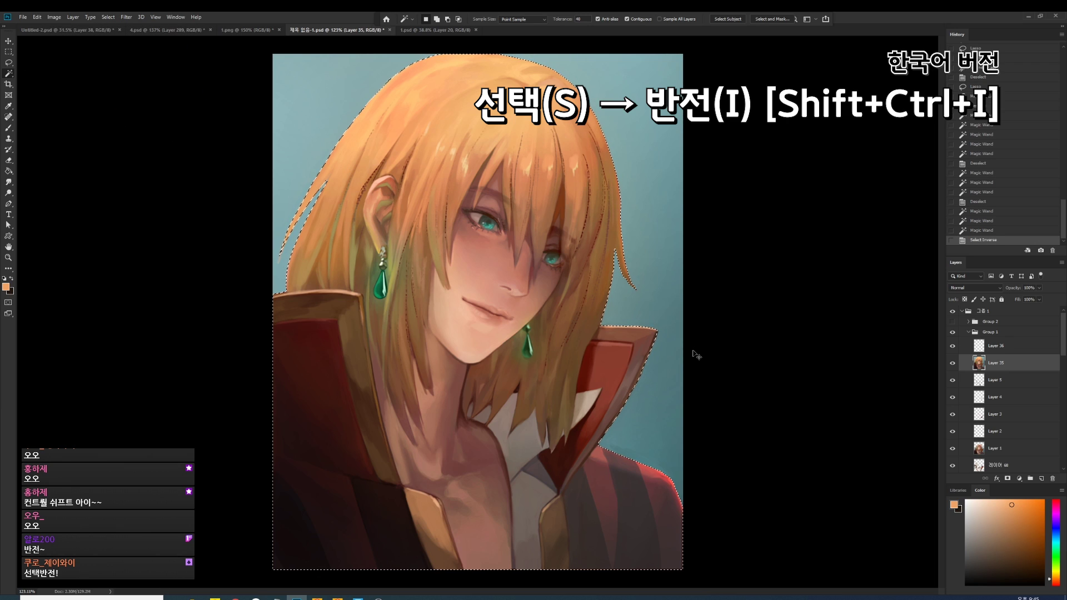
key(ctrl+shift+i)
key(ctrl+shift+i)
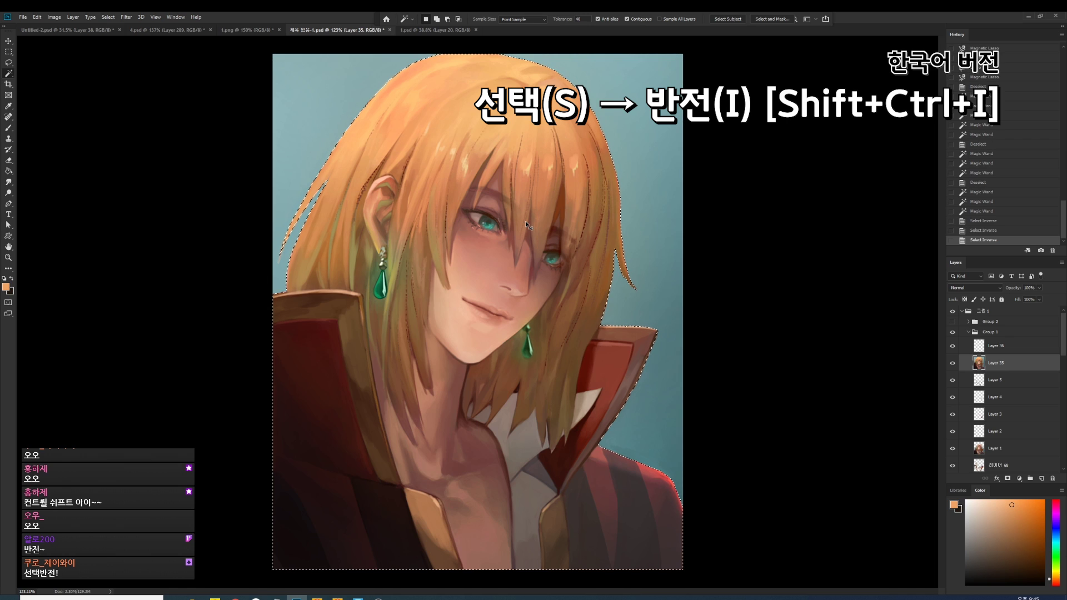
key(ctrl+d)
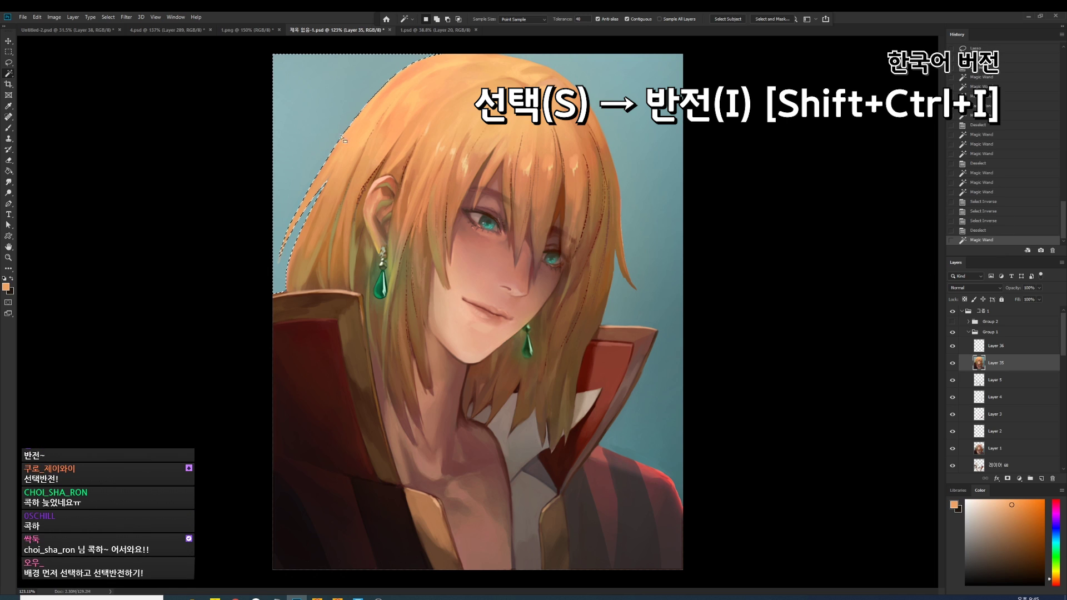
click(318, 131)
shift+click(676, 425)
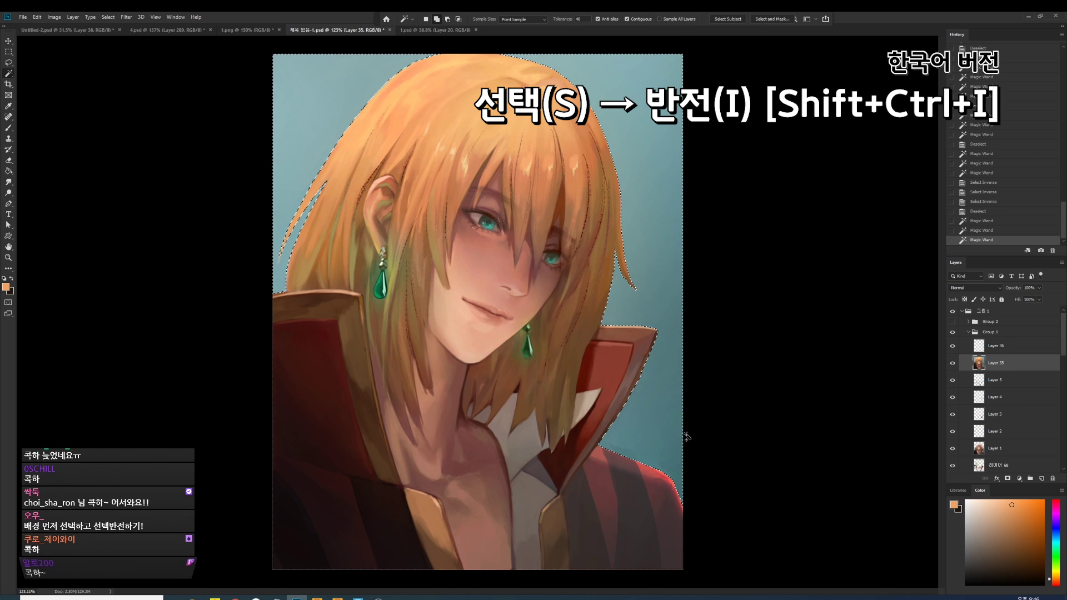
key(ctrl+shift+i)
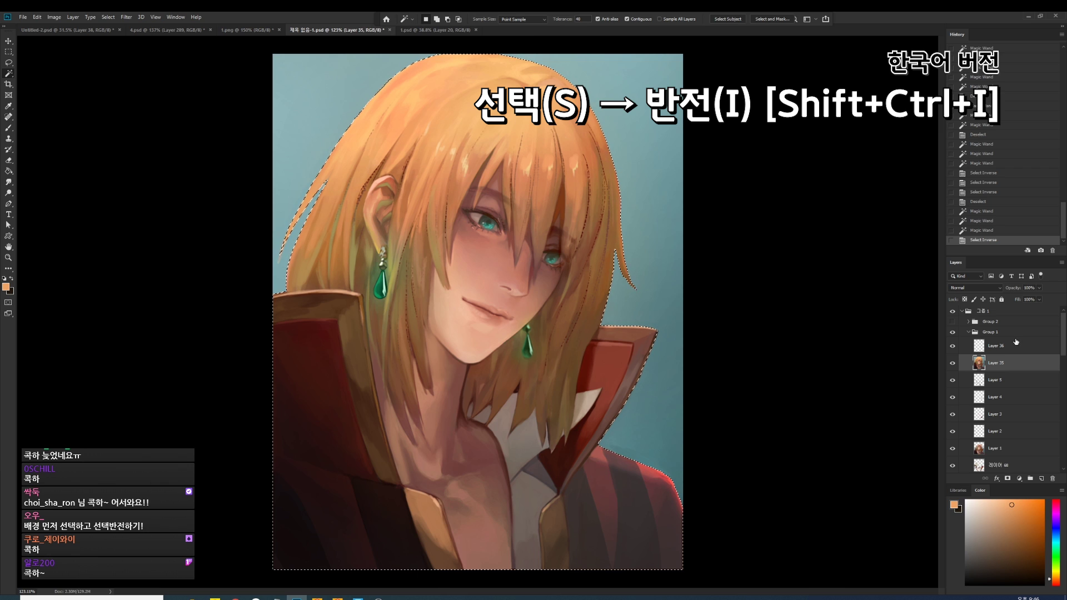
key(ctrl+c)
key(ctrl+v)
Reposition the portrait copy, then lasso the left eye and paste it onto a new layer.
drag(509, 267, 489, 360)
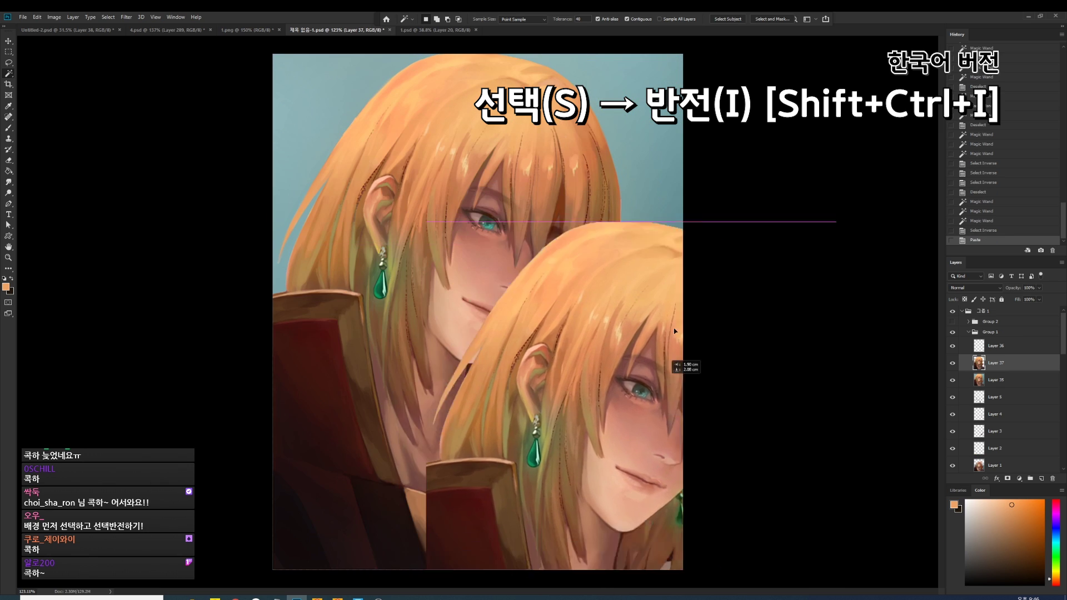
drag(489, 360, 498, 307)
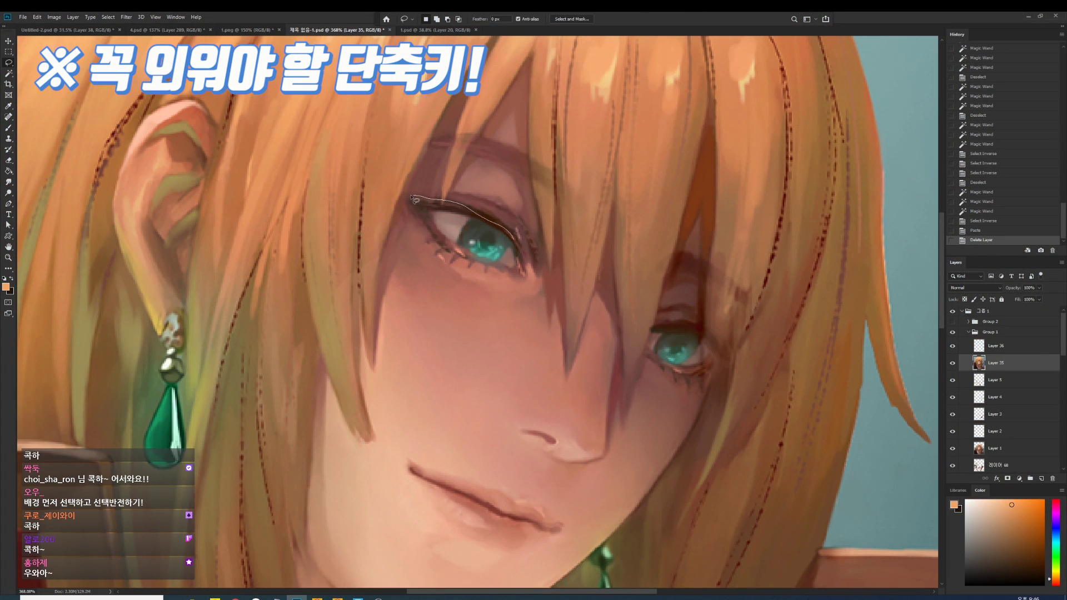
drag(415, 199, 411, 197)
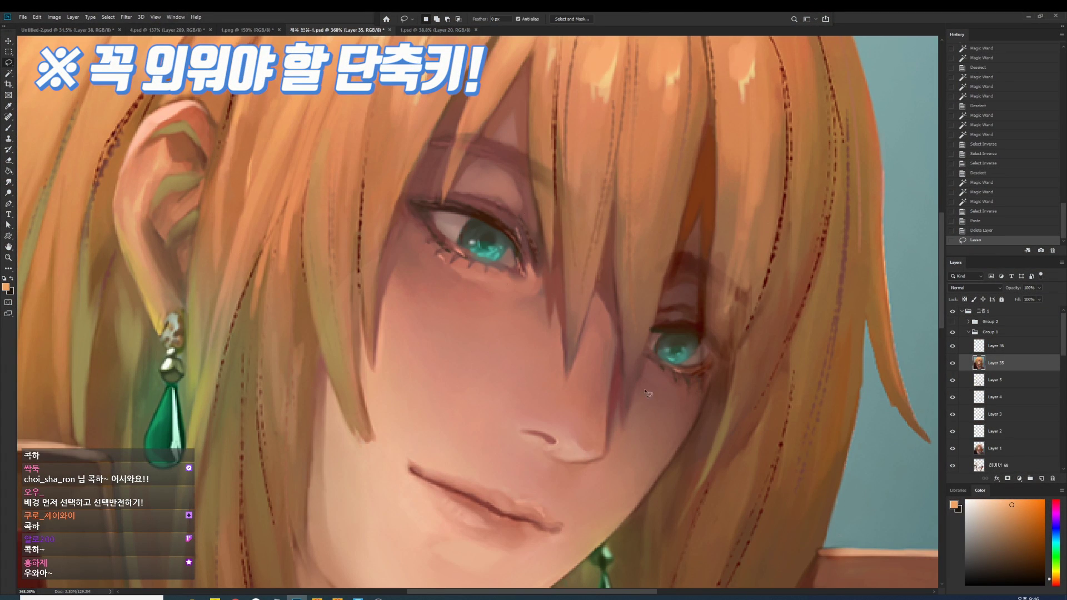
drag(464, 172, 464, 172)
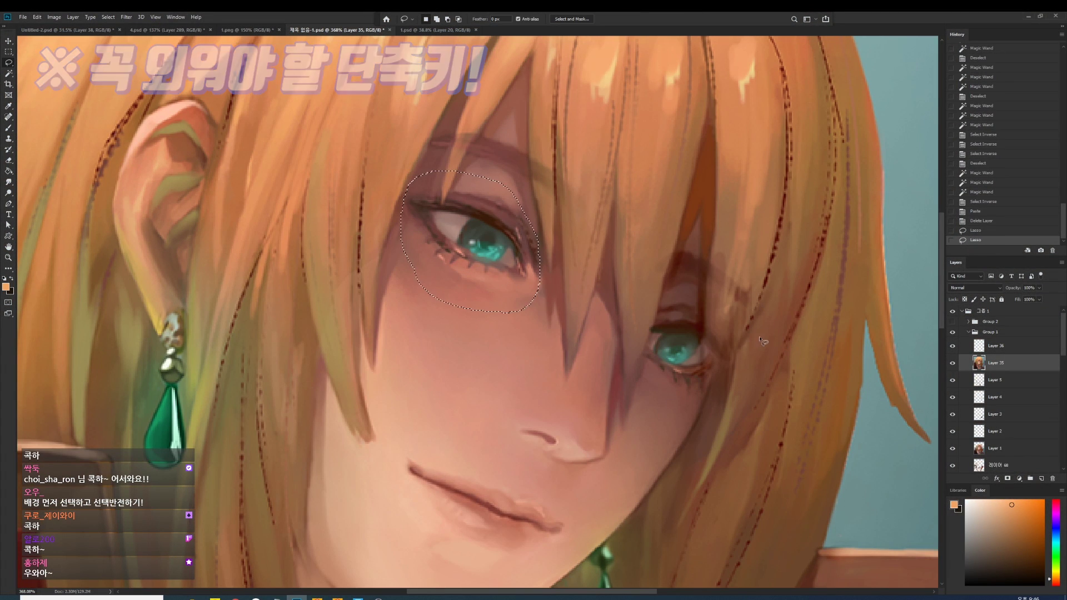
key(ctrl+c)
key(ctrl+v)
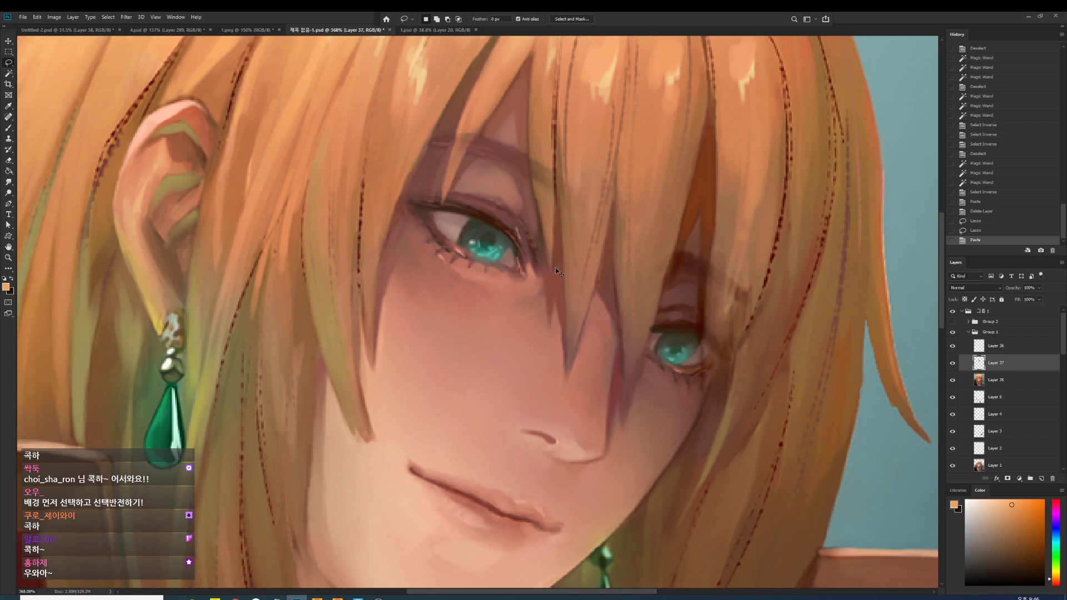
Place trial eye copies around the canvas, then undo the extra copies.
key(ctrl+0)
drag(478, 252, 367, 169)
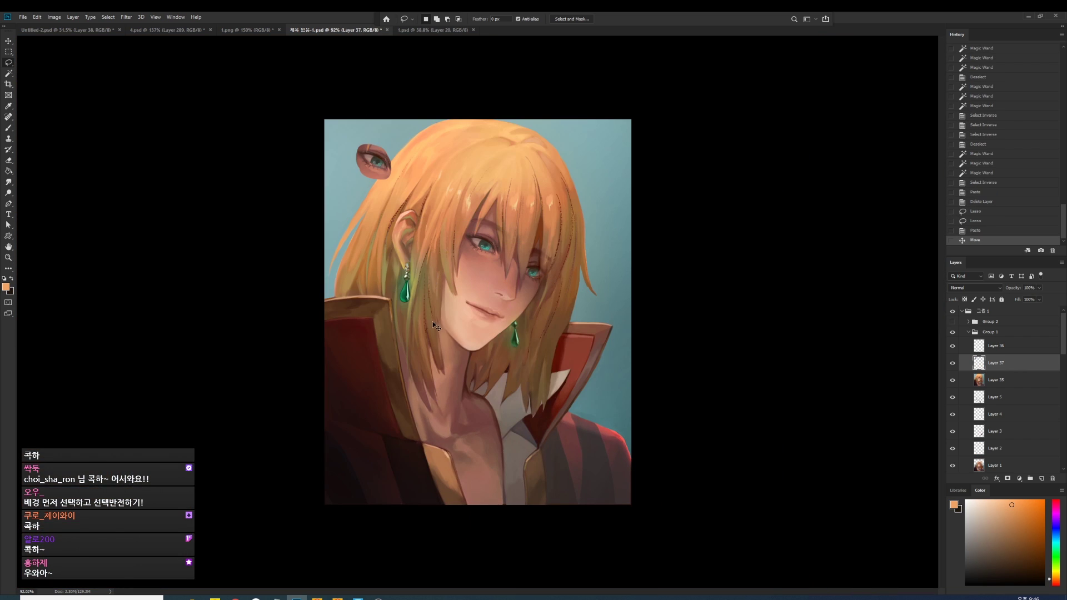
scroll(475, 223, up, 3)
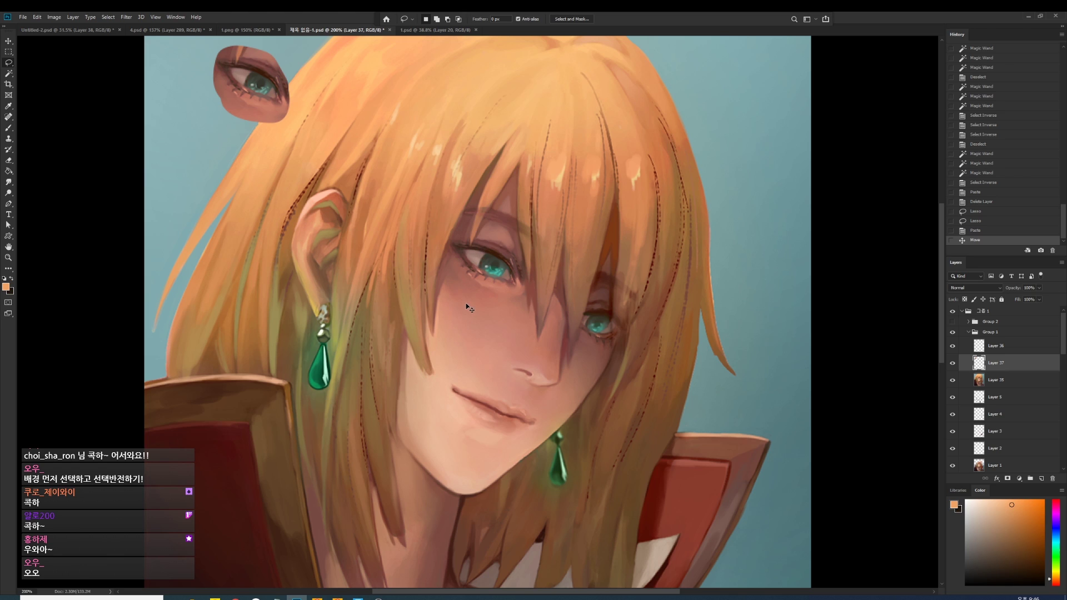
key(ctrl+v)
key(ctrl+v)
drag(481, 358, 505, 404)
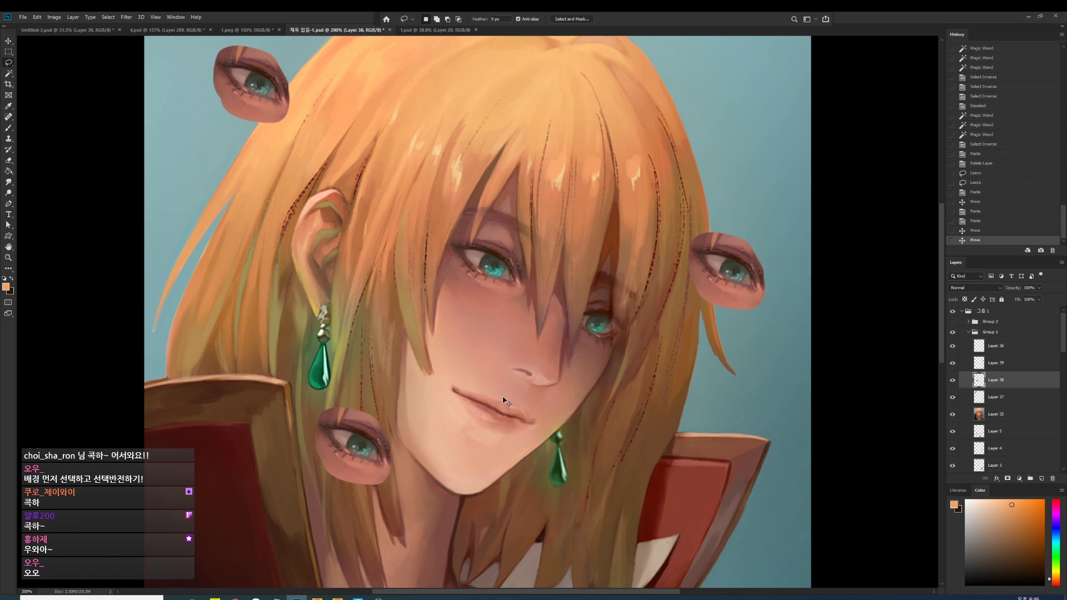
key(ctrl+z)
key(ctrl+z)
key(ctrl+z)
key(ctrl+z)
key(ctrl+z)
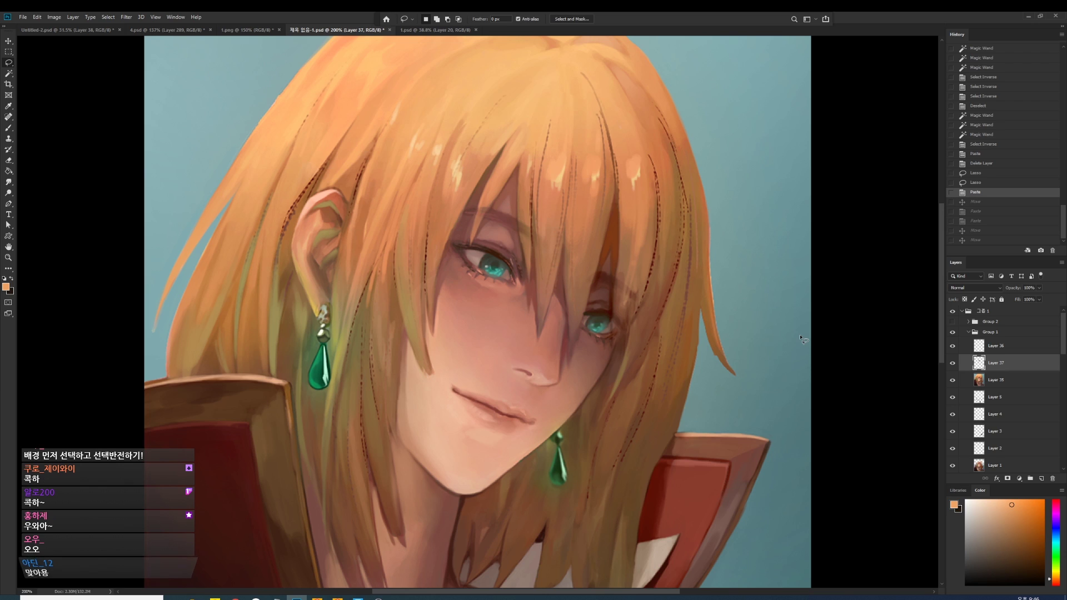
Paste the eye in place over the left eye, align it, and set its layer opacity to 33%.
key(ctrl+c)
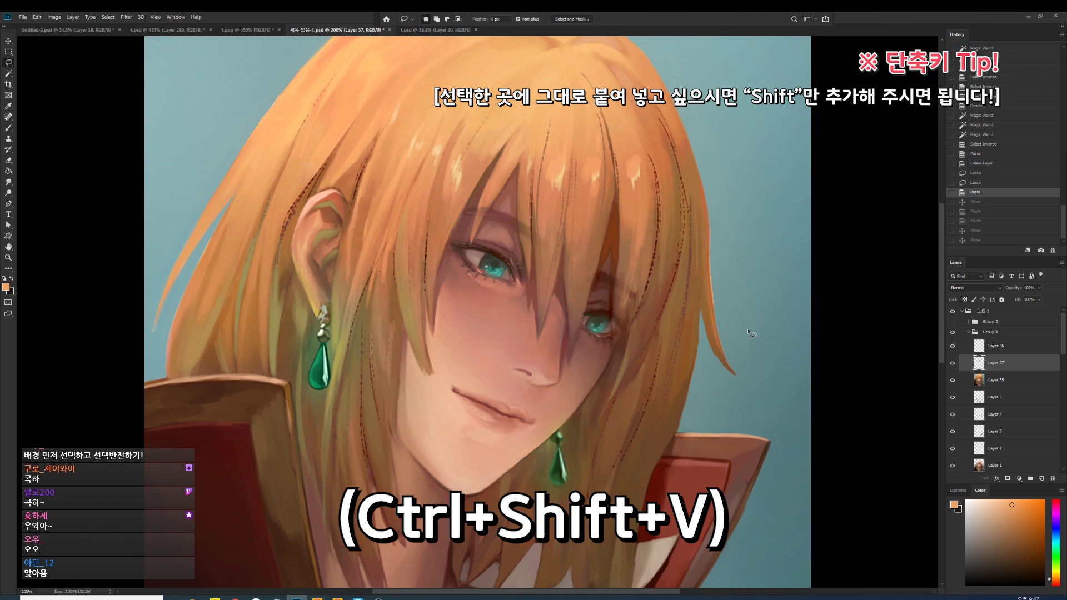
key(ctrl+shift+v)
mouse_move(490, 272)
mouse_down()
mouse_move(481, 234)
mouse_move(501, 276)
mouse_up()
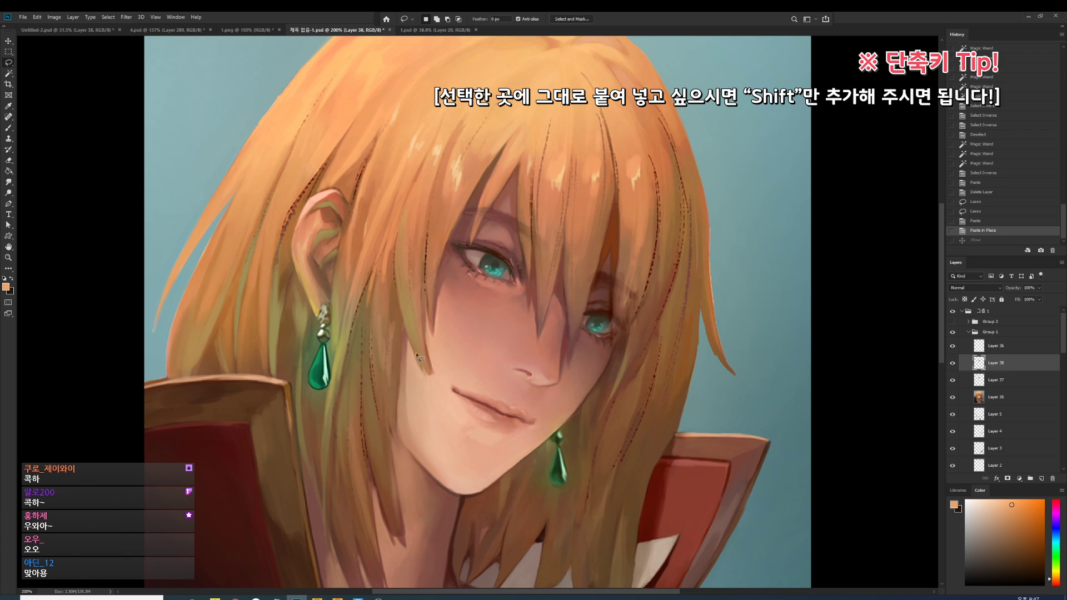
scroll(418, 356, up, 1)
key(ctrl+v)
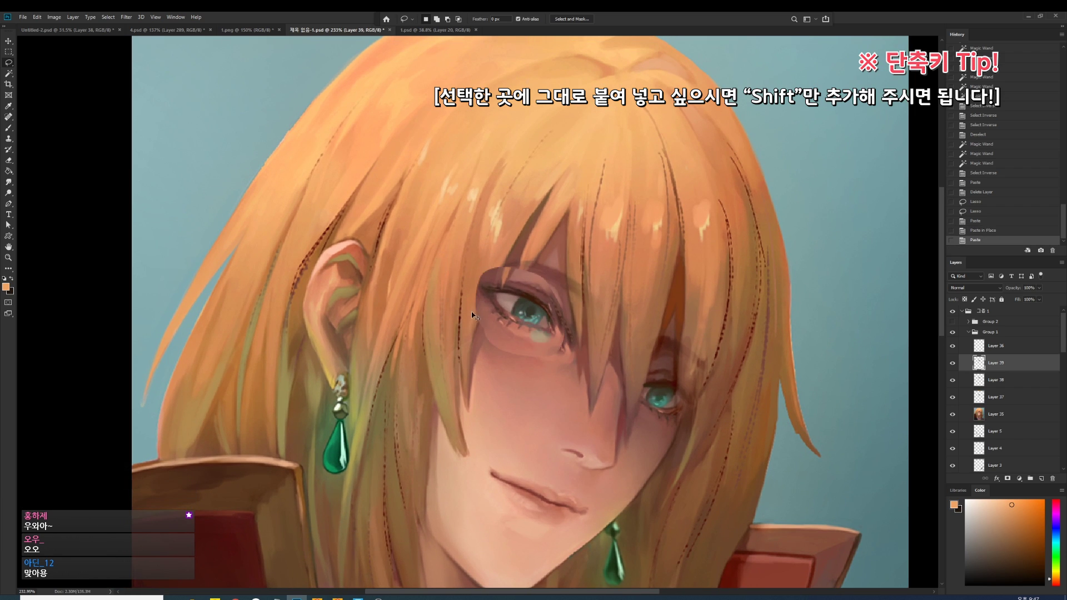
drag(521, 319, 531, 324)
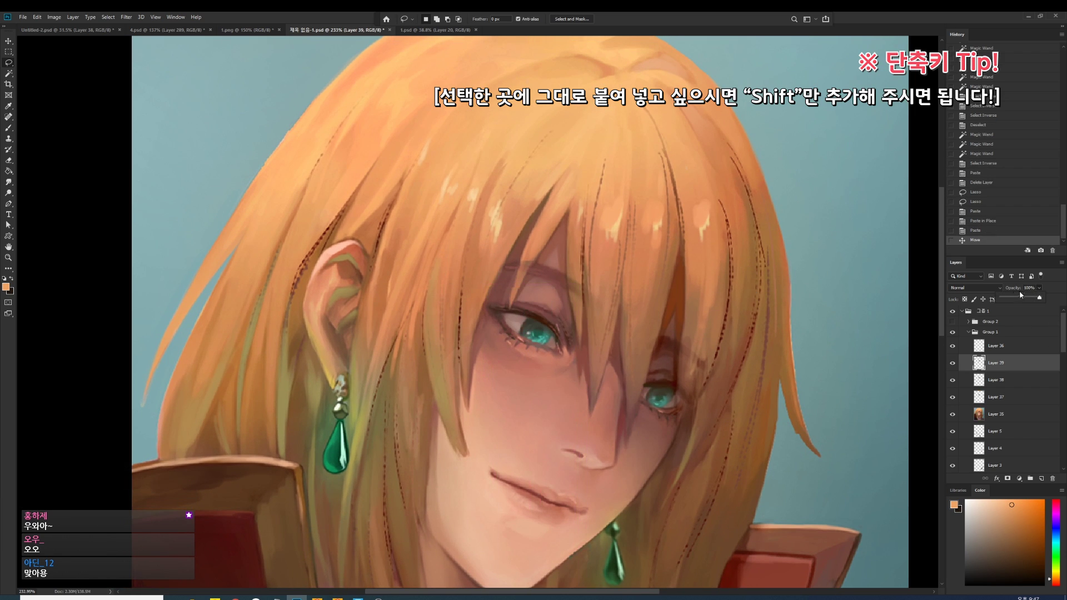
drag(1019, 291, 1038, 290)
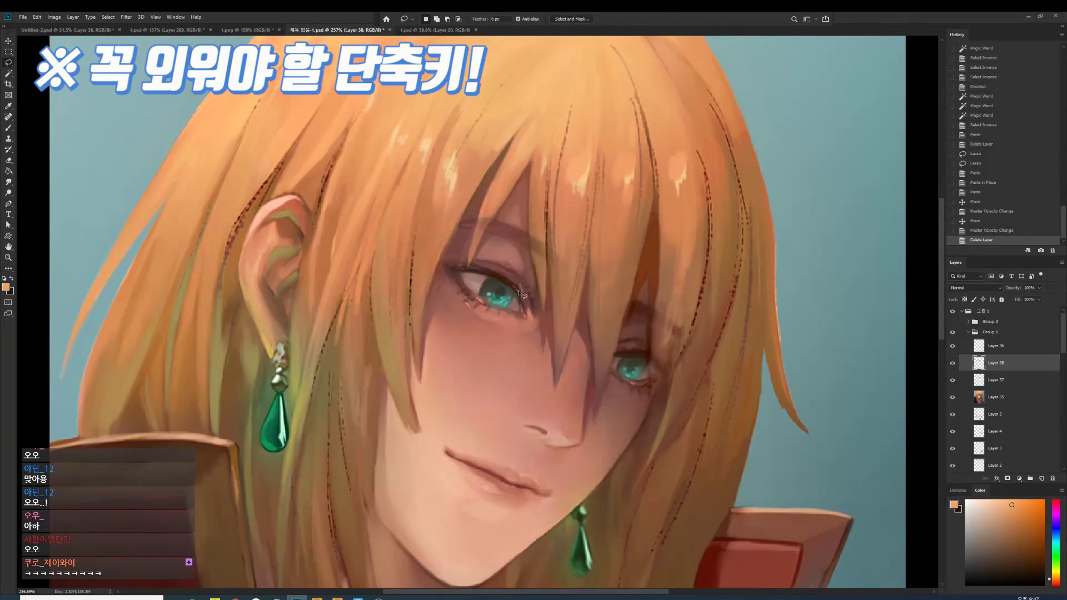
Merge the eye copy layer down into the portrait layer.
scroll(522, 294, down, 2)
shift+click(999, 391)
key(ctrl+e)
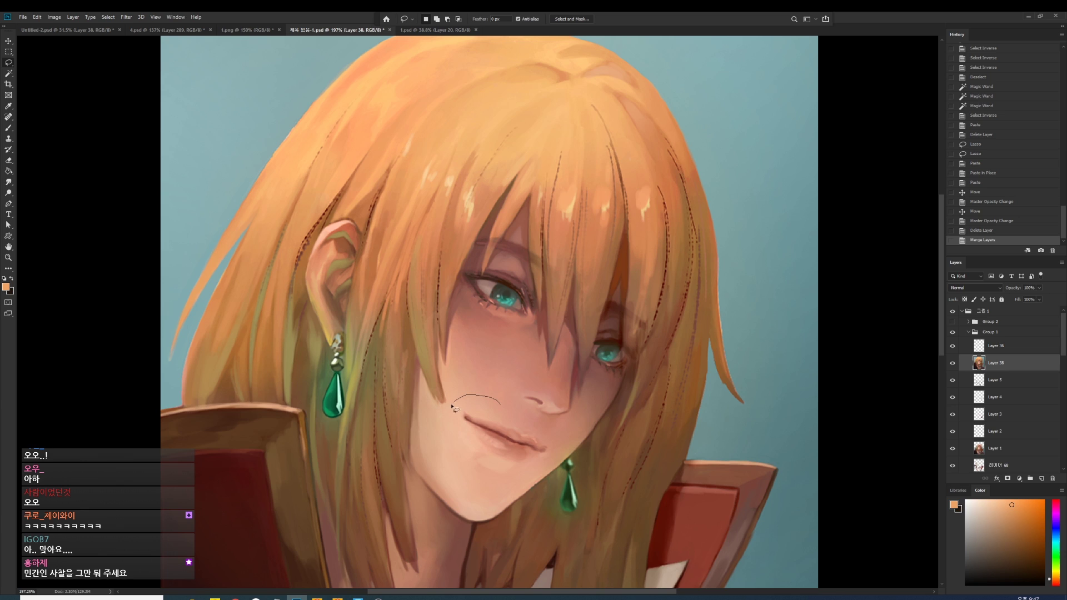
Lasso the mouth, paste it in place on a new layer, and shift it up and right.
drag(453, 408, 560, 445)
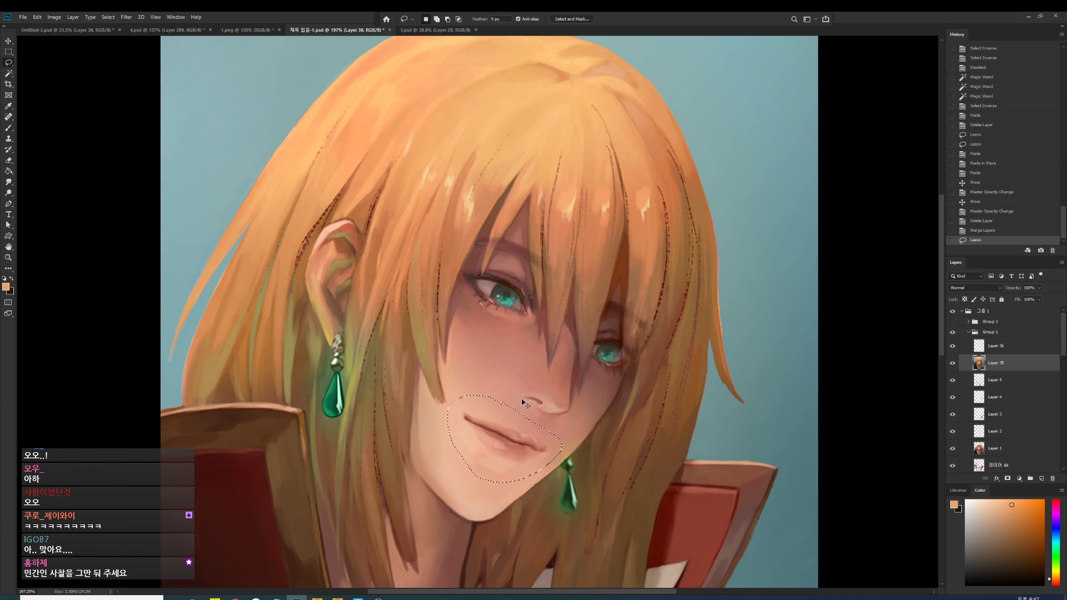
key(ctrl+shift+v)
drag(508, 452, 527, 479)
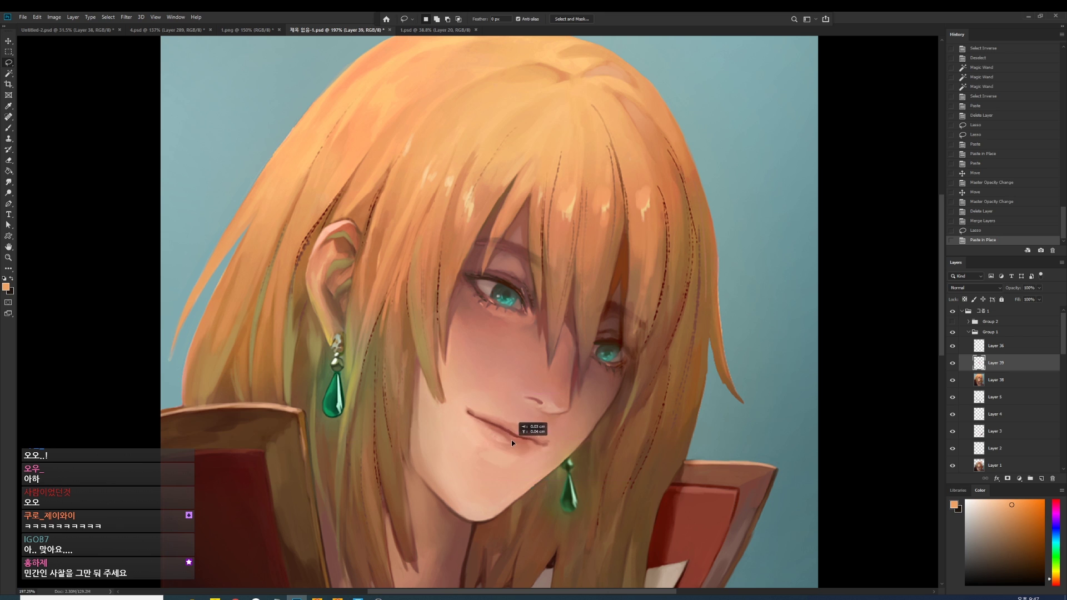
scroll(512, 474, up, 2)
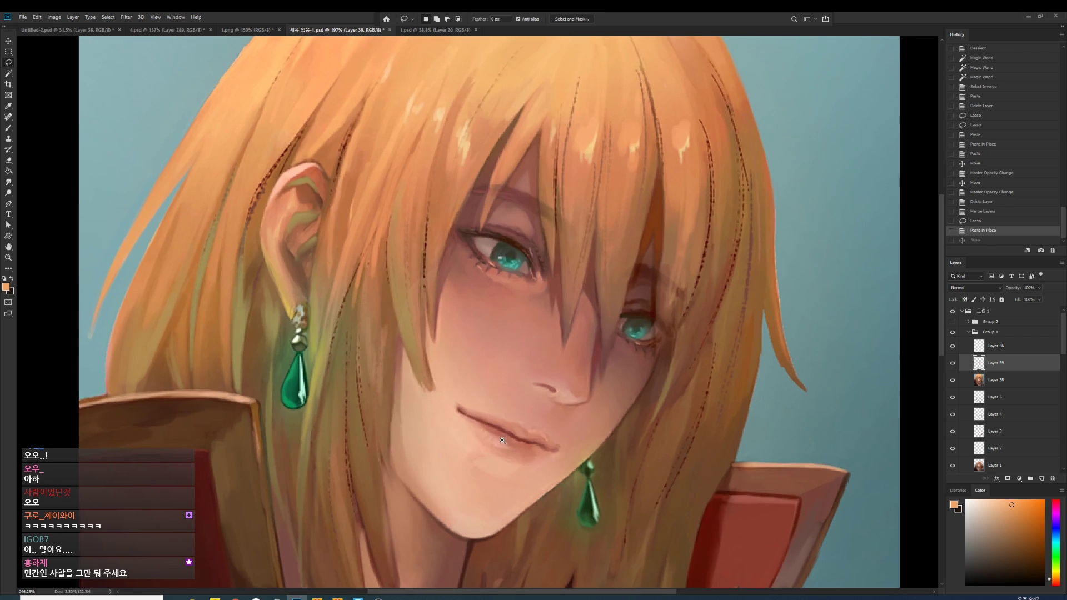
scroll(525, 450, up, 2)
drag(522, 450, 536, 440)
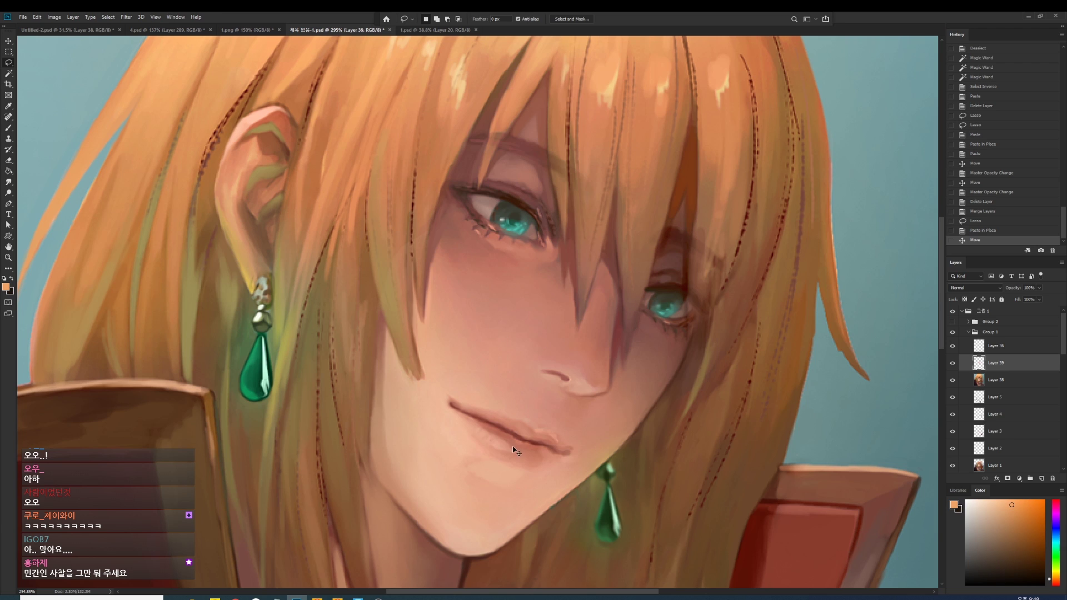
drag(514, 450, 517, 439)
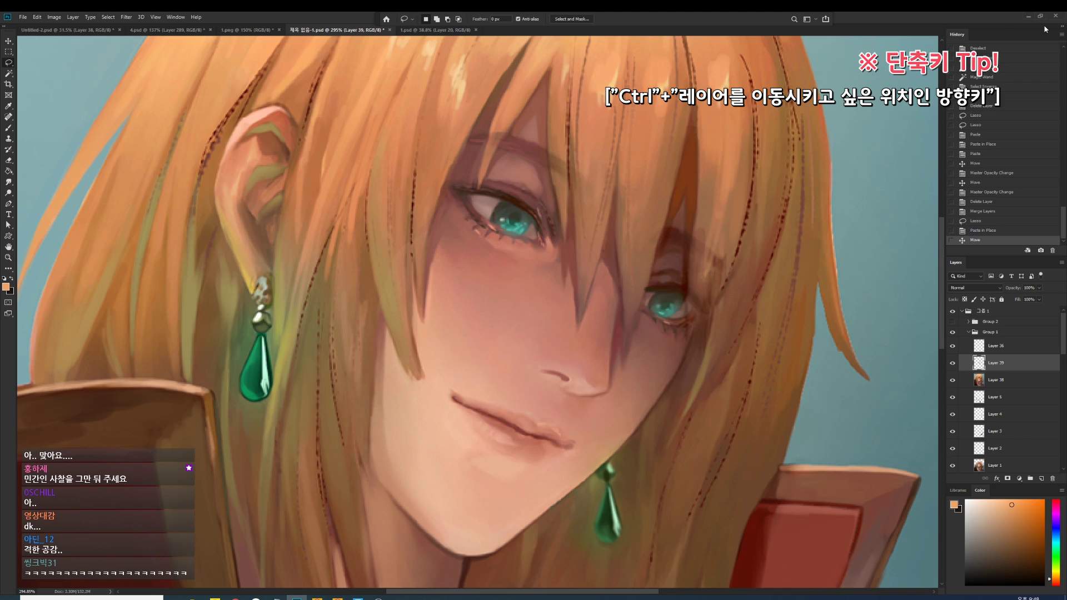
Nudge the lips layer a few pixels right and down with the arrow keys.
key(ctrl+Left)
key(ctrl+Left)
key(ctrl+Down)
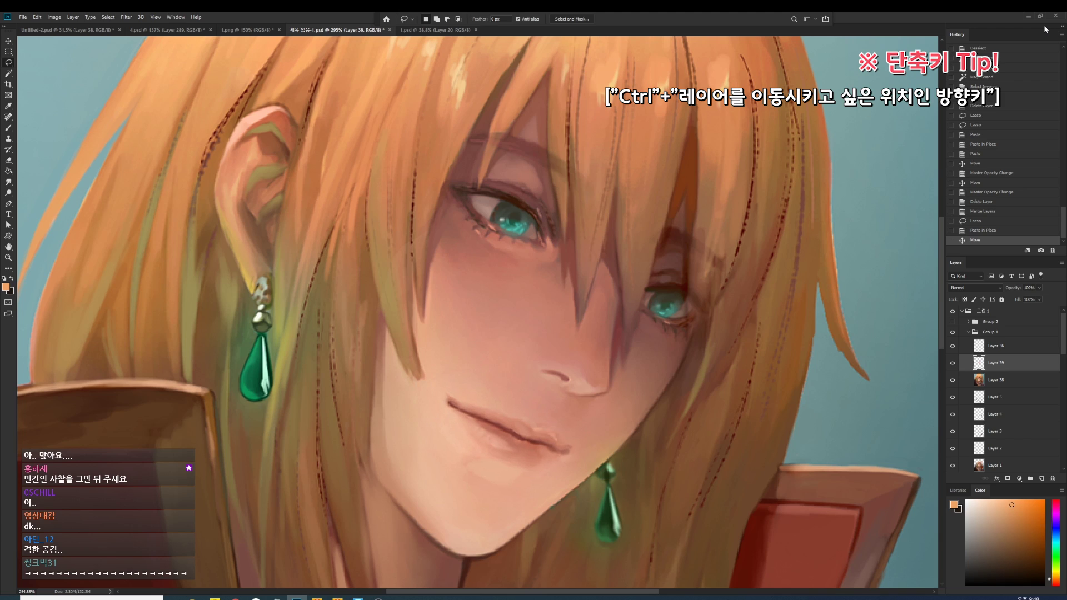
key(ctrl+Left)
key(ctrl+Right)
key(ctrl+Down)
key(ctrl+Right)
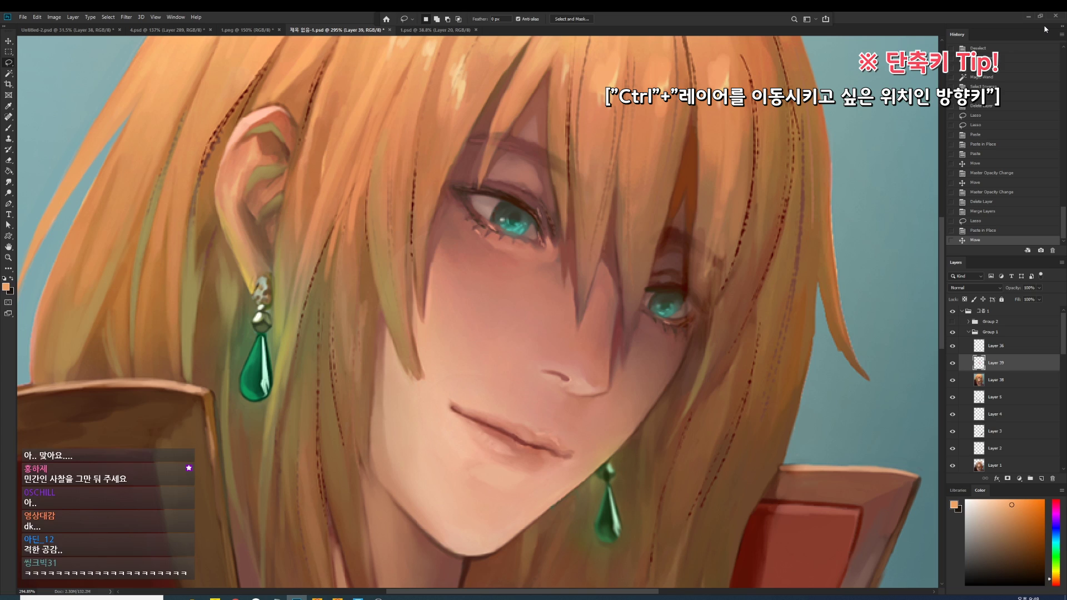
key(ctrl+Right)
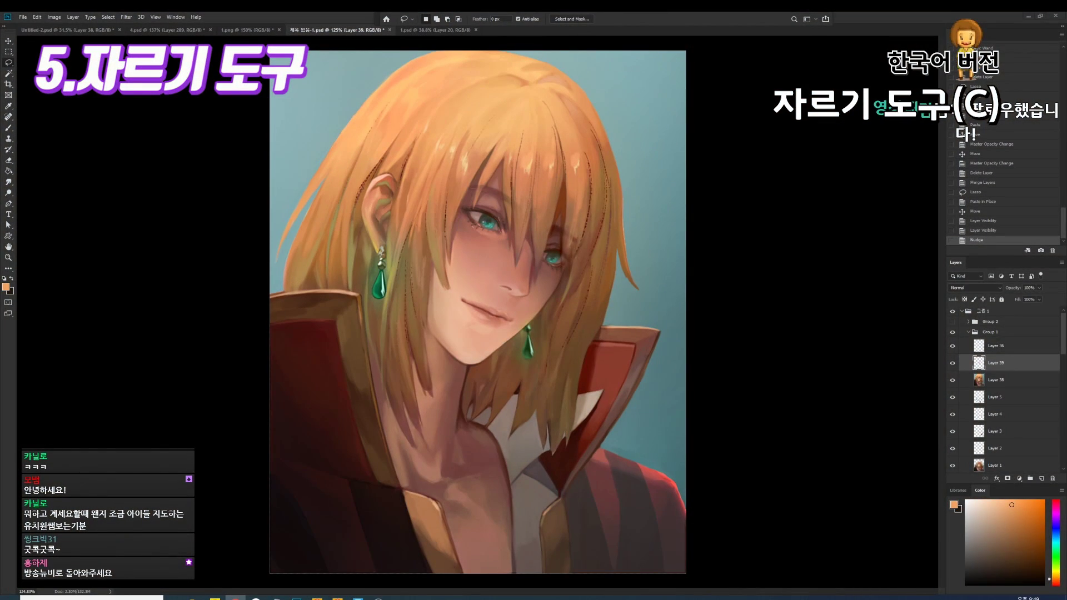
key(c)
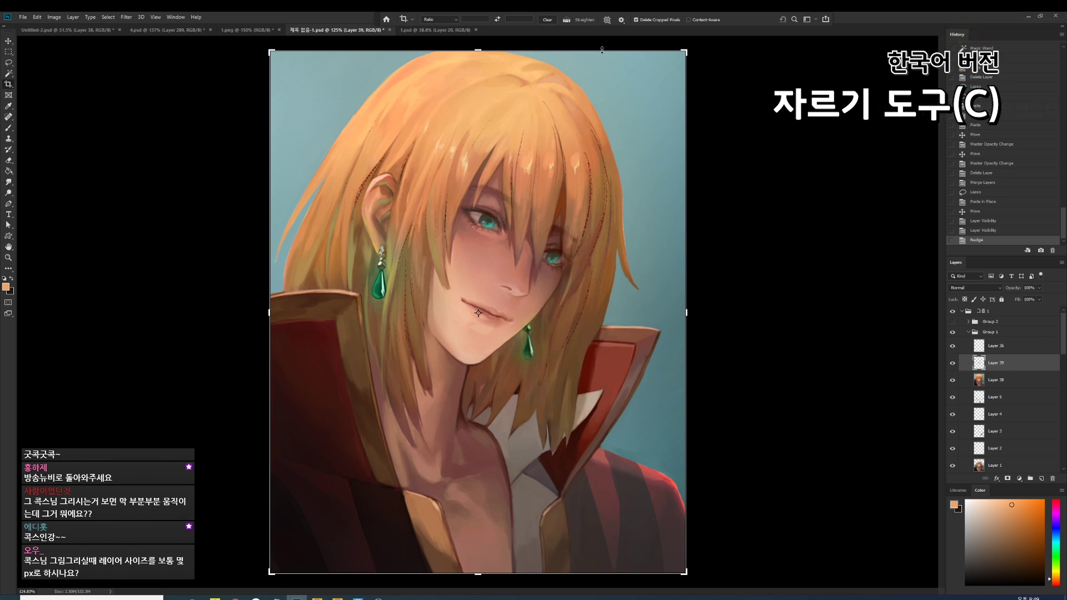
drag(687, 291, 891, 306)
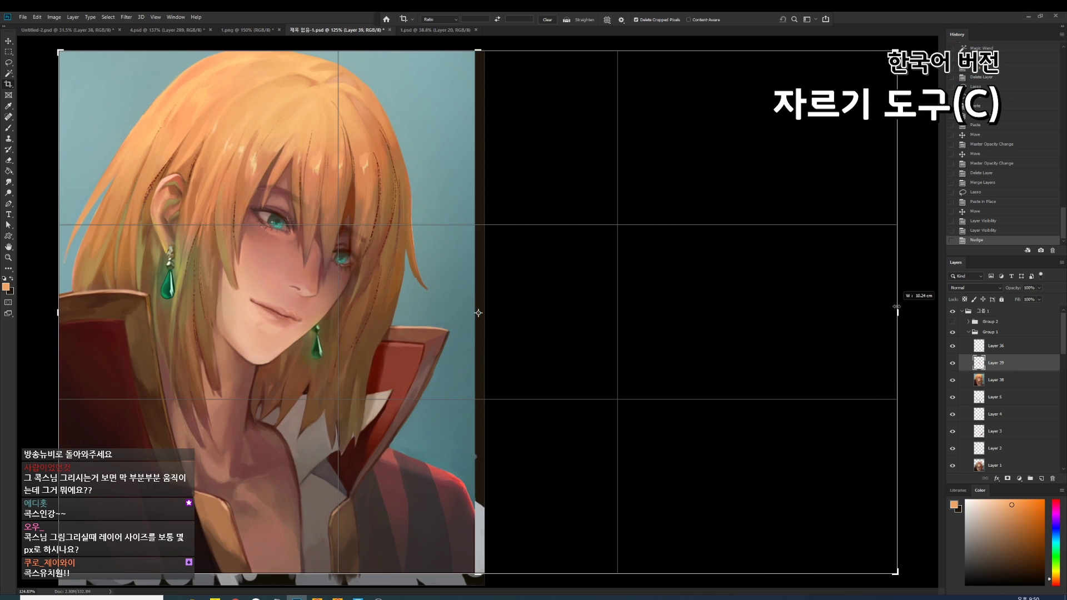
key(Return)
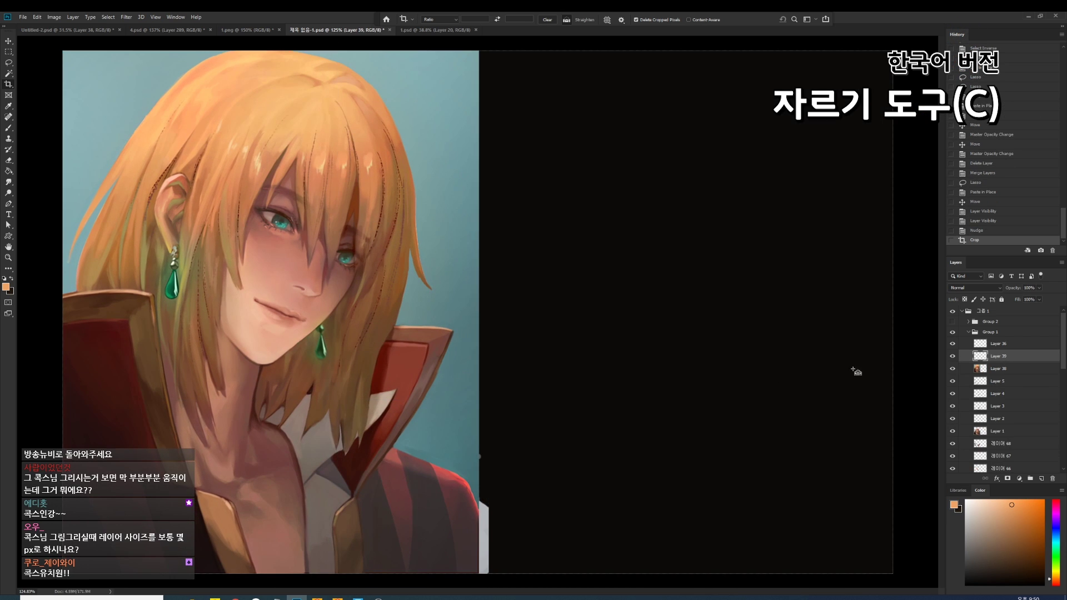
key(ctrl+z)
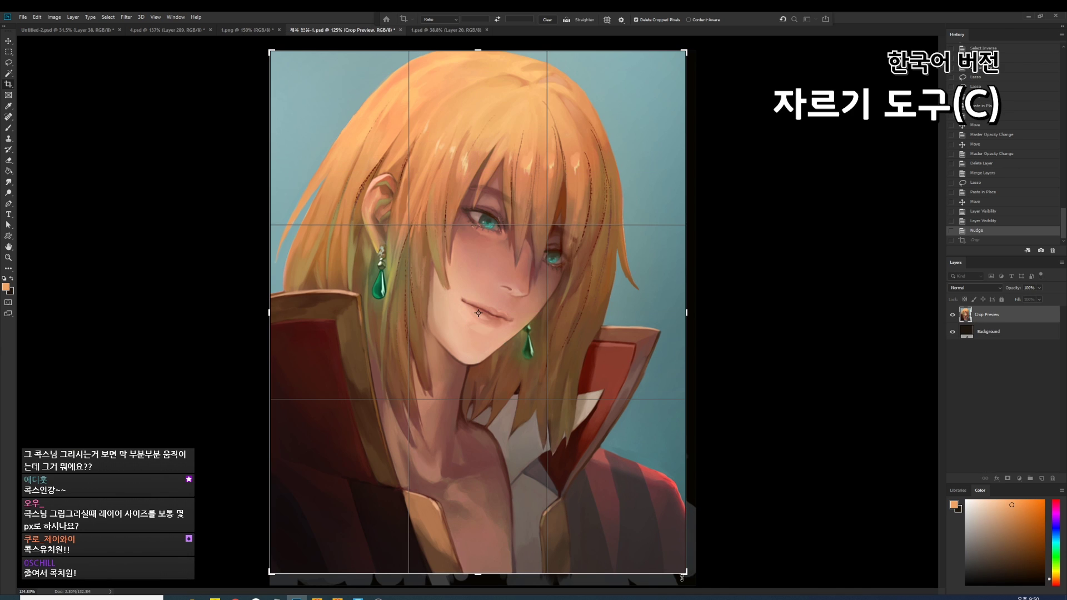
mouse_move(686, 573)
mouse_down()
mouse_move(613, 462)
mouse_move(652, 484)
mouse_up()
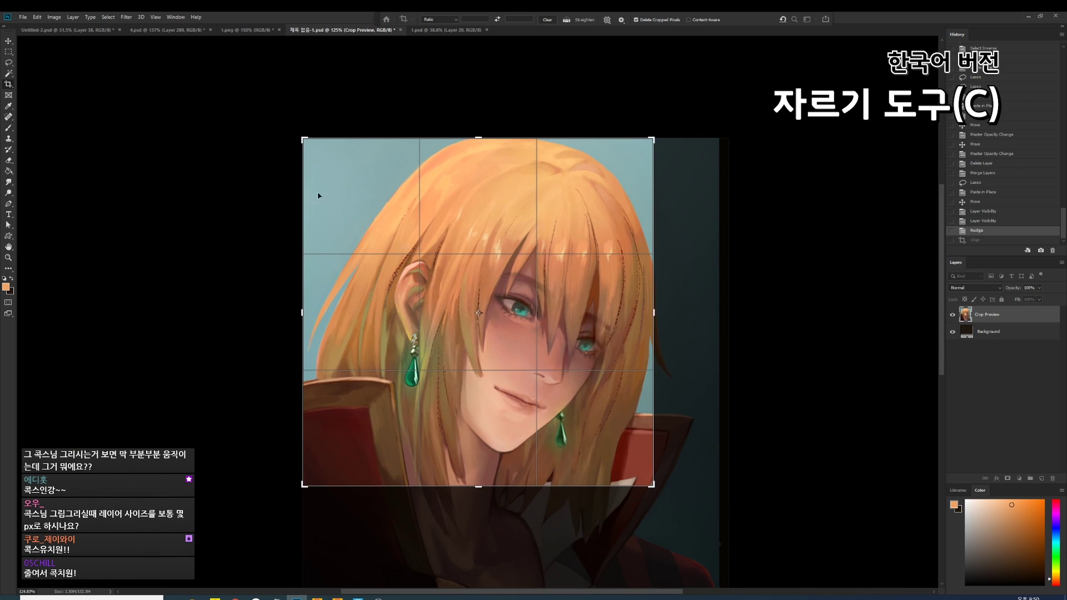
drag(541, 416, 510, 400)
key(Return)
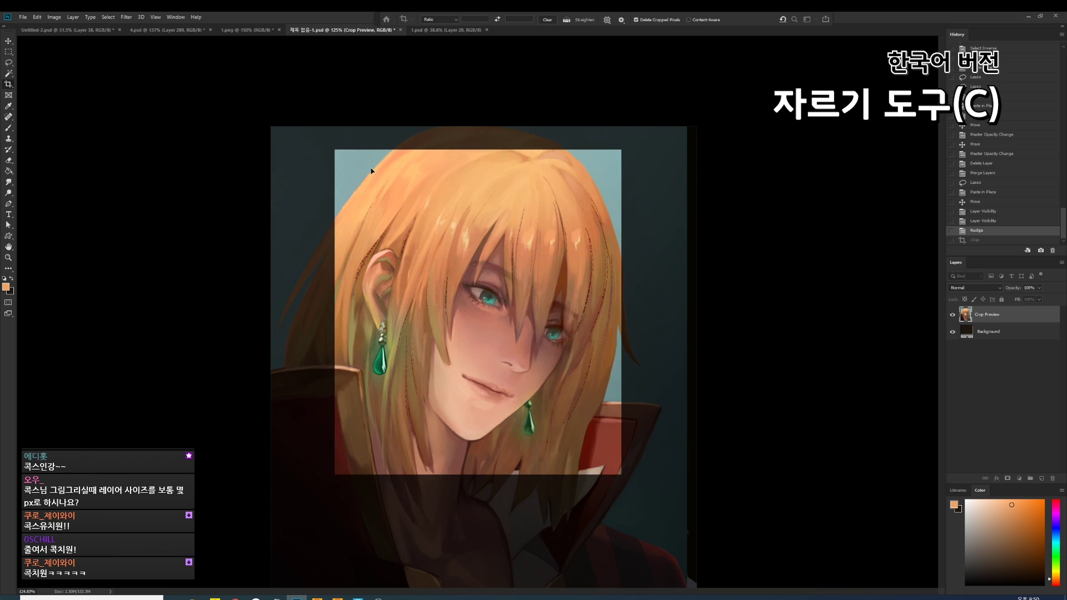
key(ctrl+z)
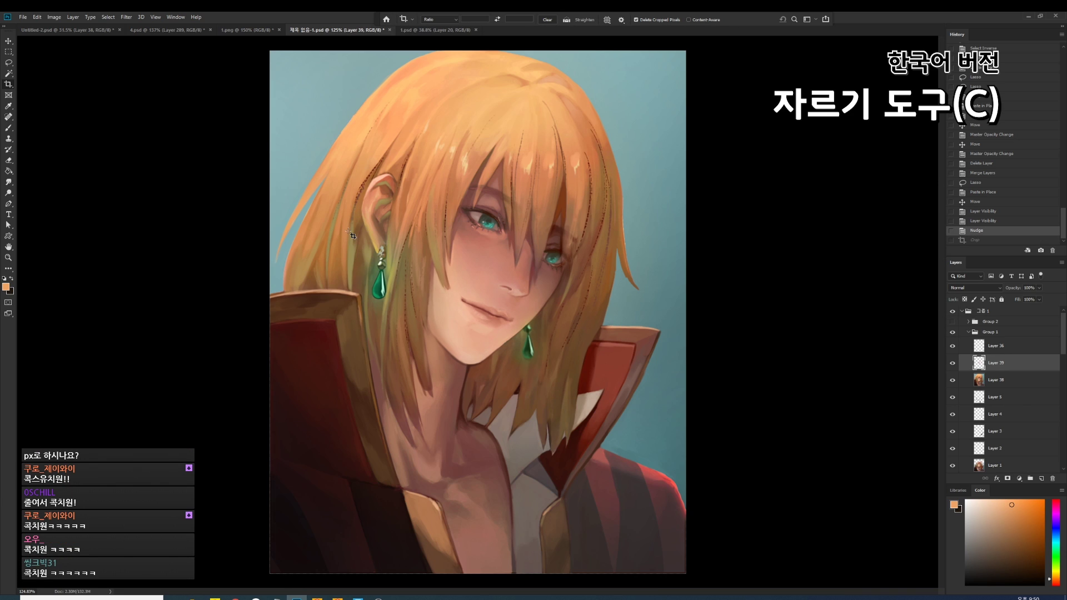
drag(655, 341, 638, 345)
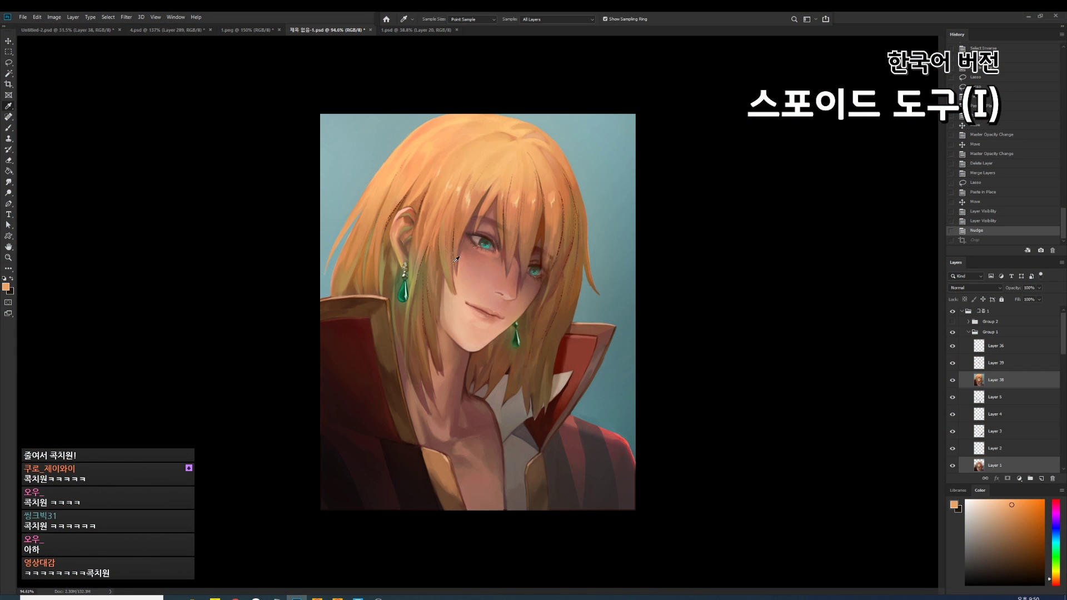
Add a new layer above Layer 36 and brush orange test strokes over the hair.
scroll(478, 255, up, 1)
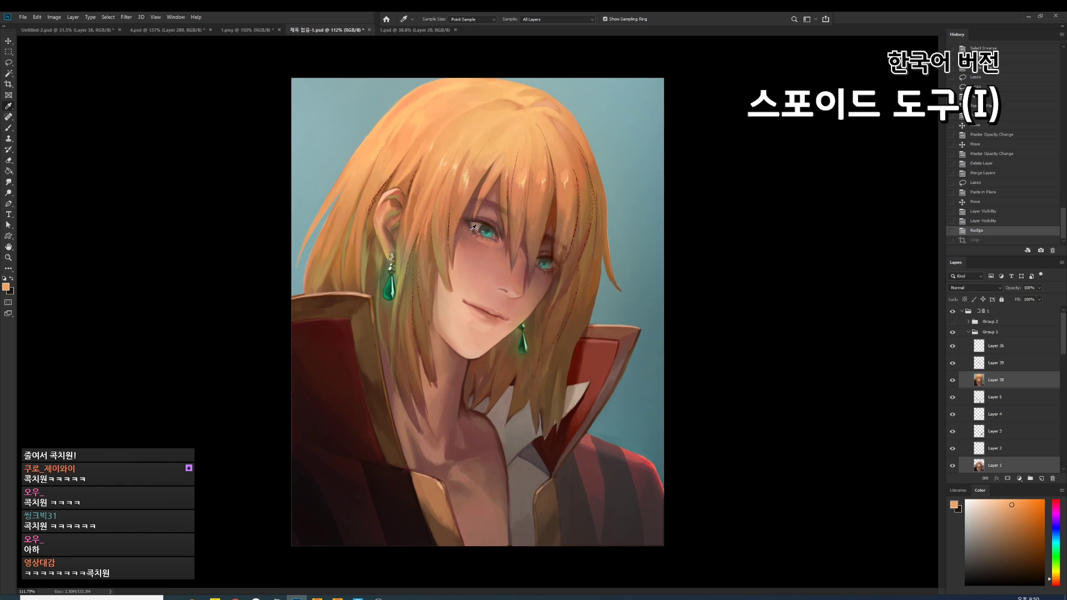
key(b)
click(997, 345)
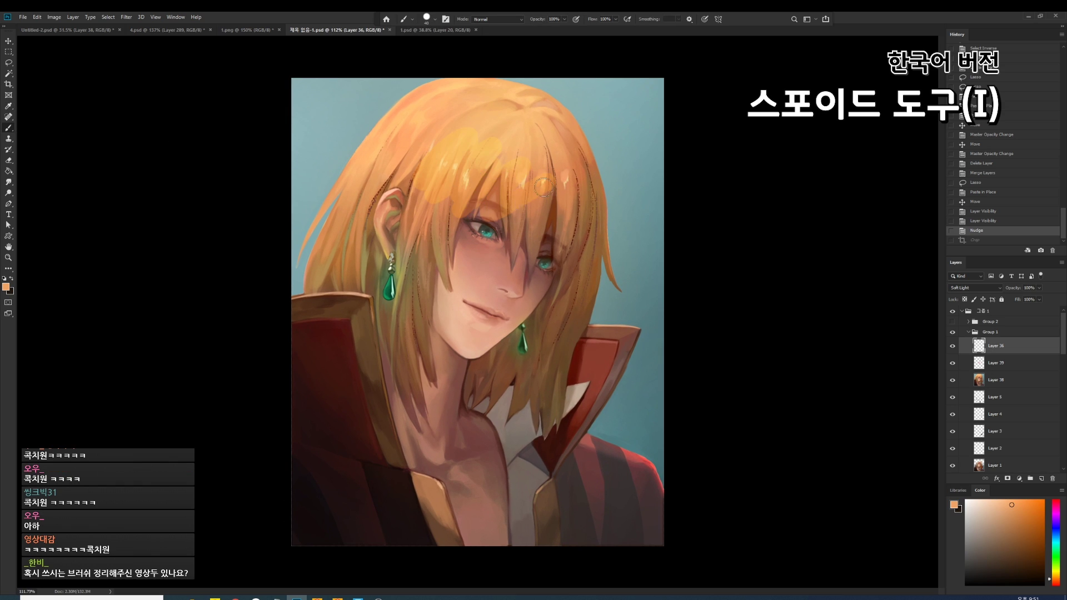
key(ctrl+shift+alt+n)
drag(598, 146, 609, 143)
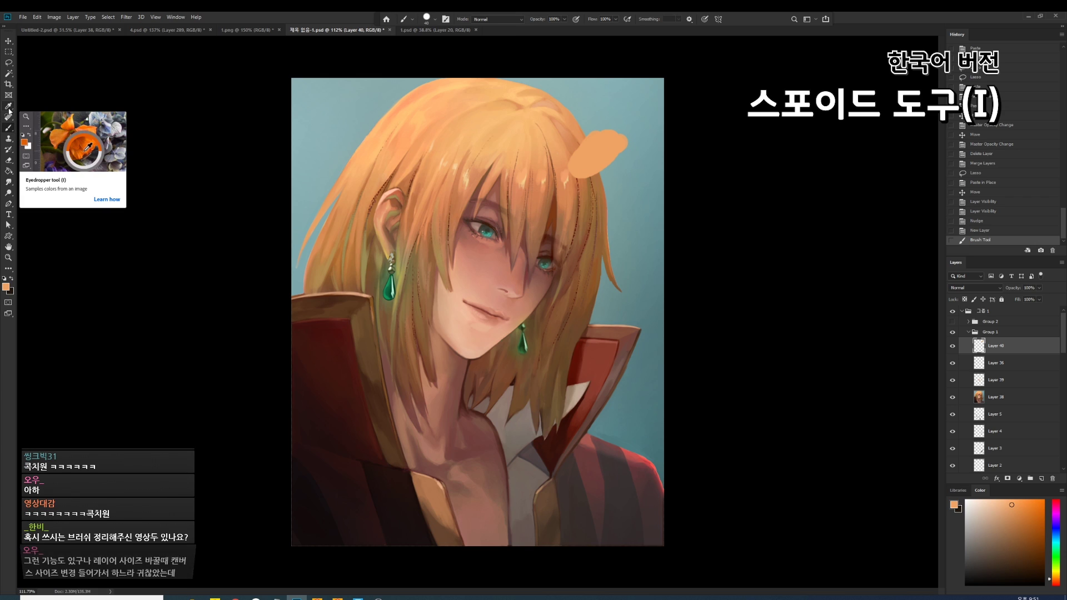
drag(586, 147, 578, 151)
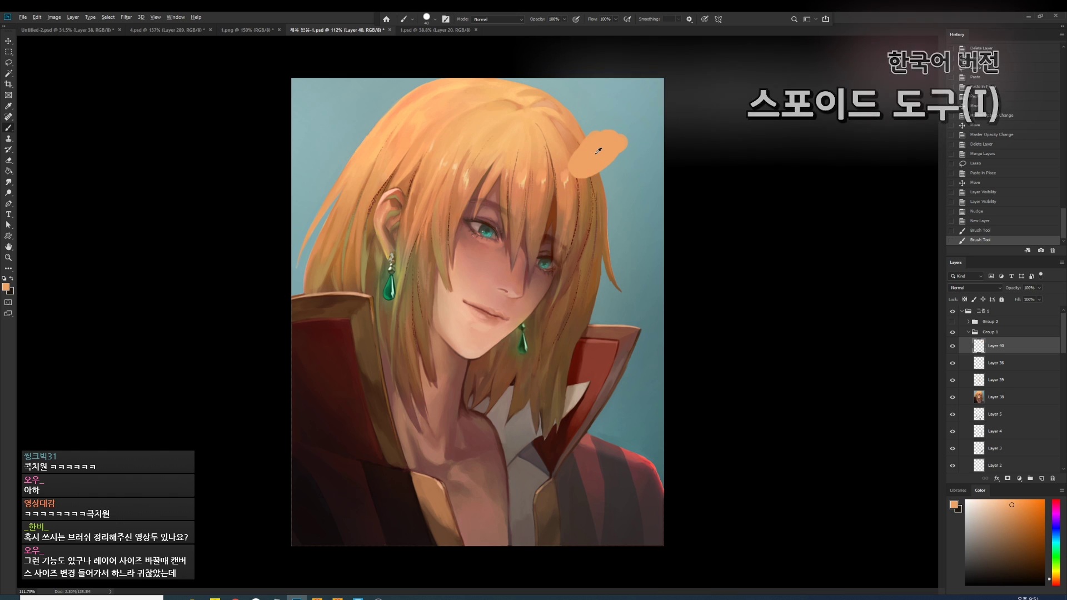
Sample a darker hair colour and paint dark-brown and peach test patches.
key(alt)
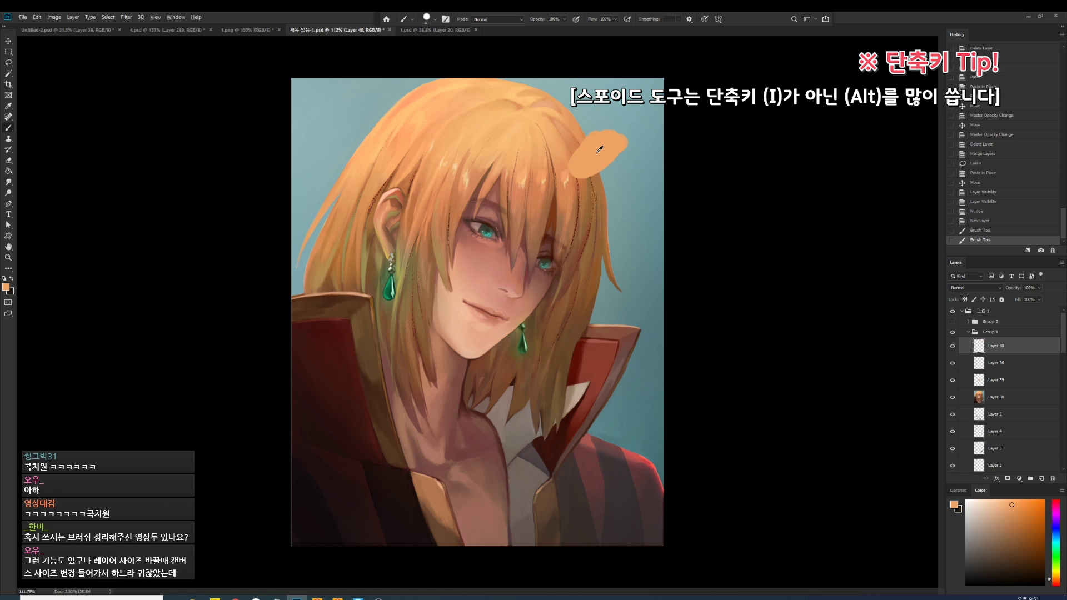
key(alt)
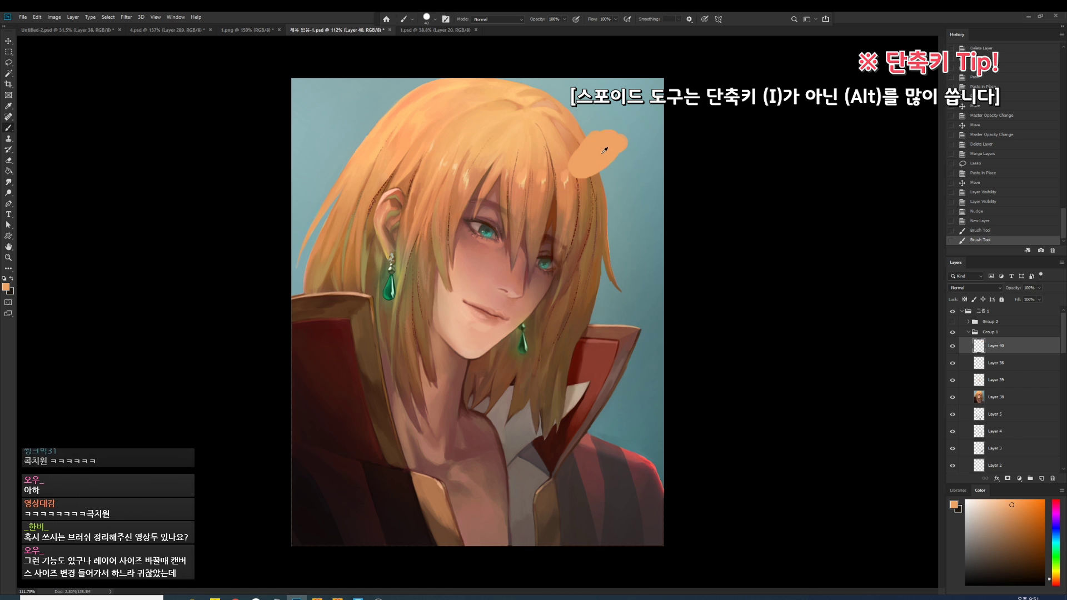
alt+click(593, 189)
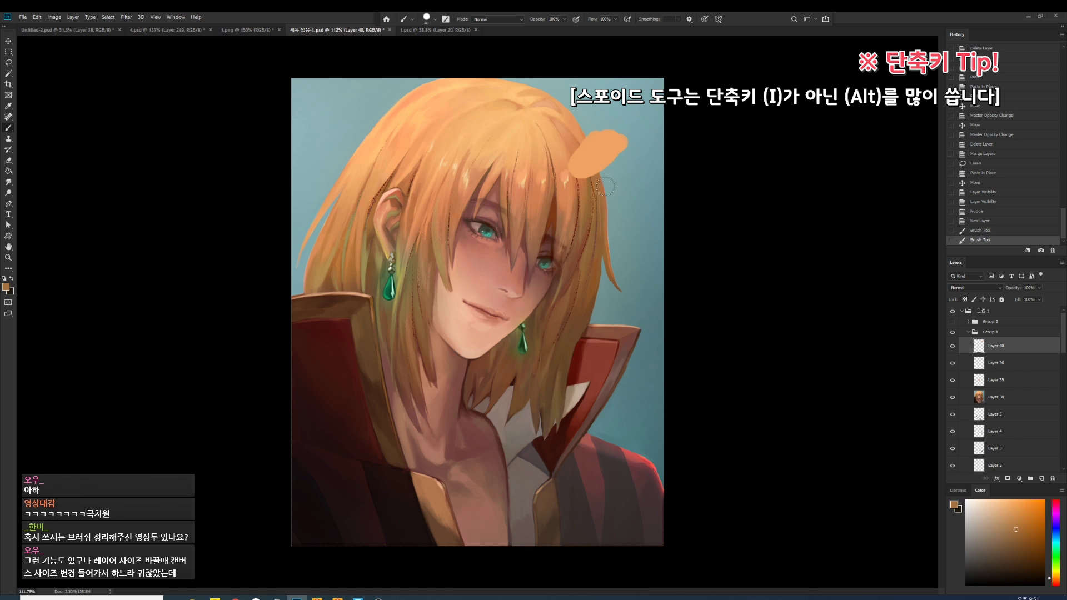
scroll(611, 184, up, 5)
alt+click(412, 255)
drag(411, 255, 472, 223)
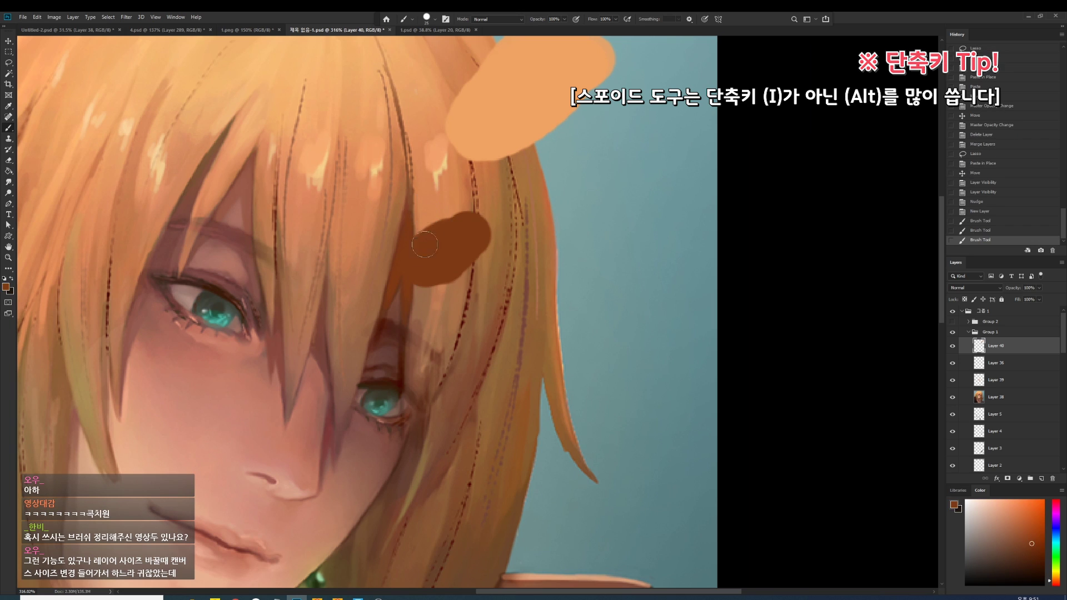
drag(433, 261, 461, 227)
mouse_move(448, 275)
mouse_down()
mouse_move(456, 239)
mouse_move(472, 227)
mouse_move(447, 261)
mouse_move(461, 228)
mouse_move(420, 264)
mouse_up()
alt+click(462, 244)
alt+click(453, 244)
alt+click(422, 239)
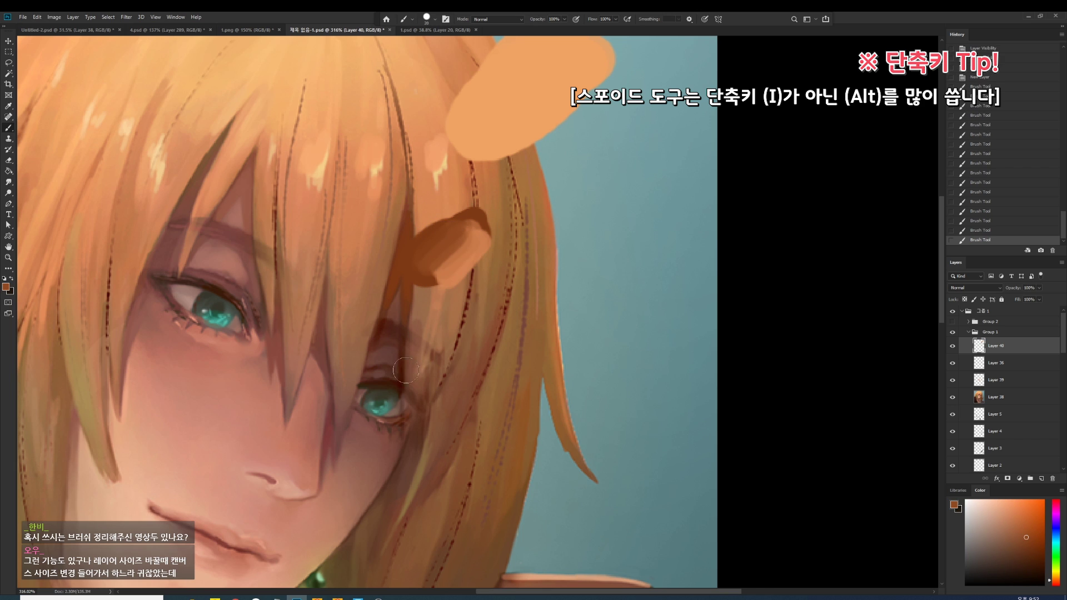
Shrink the brush, then delete the test layer and fit the image on screen.
drag(481, 362, 454, 348)
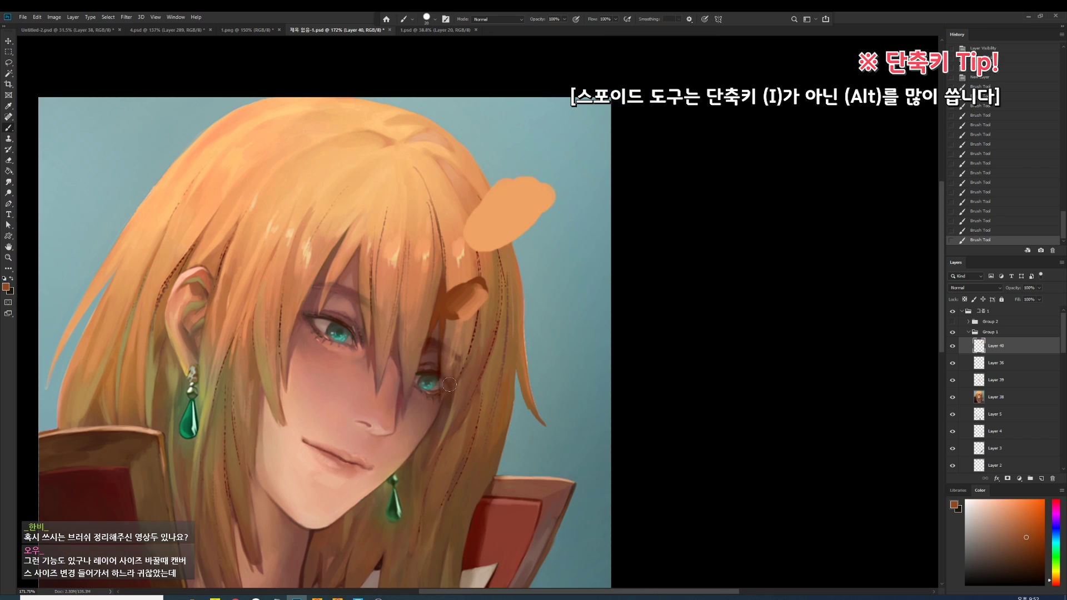
drag(488, 292, 479, 289)
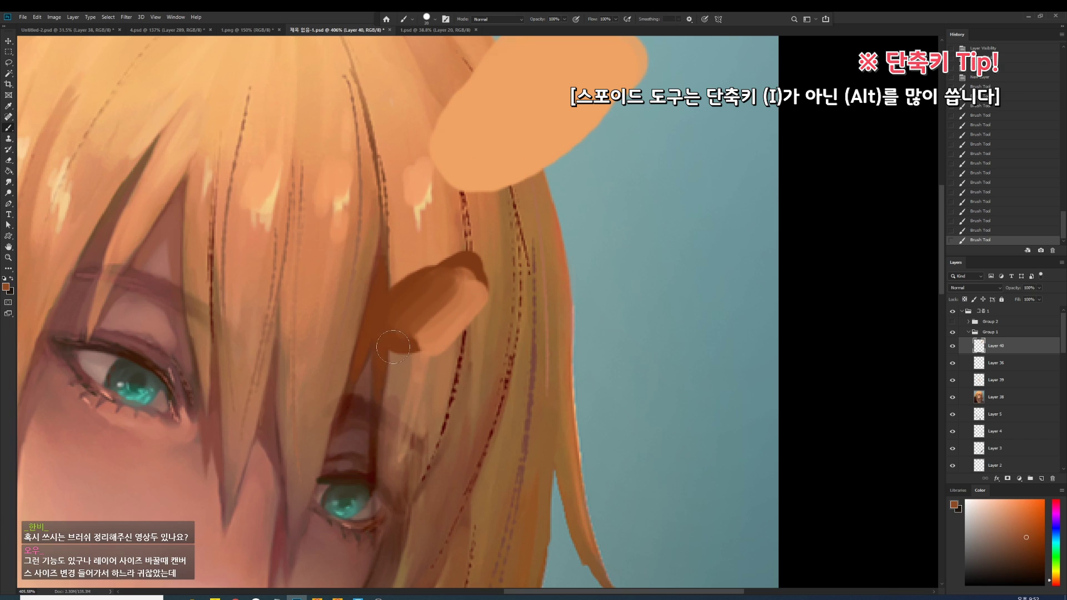
key(bracketleft)
key(Delete)
key(ctrl+0)
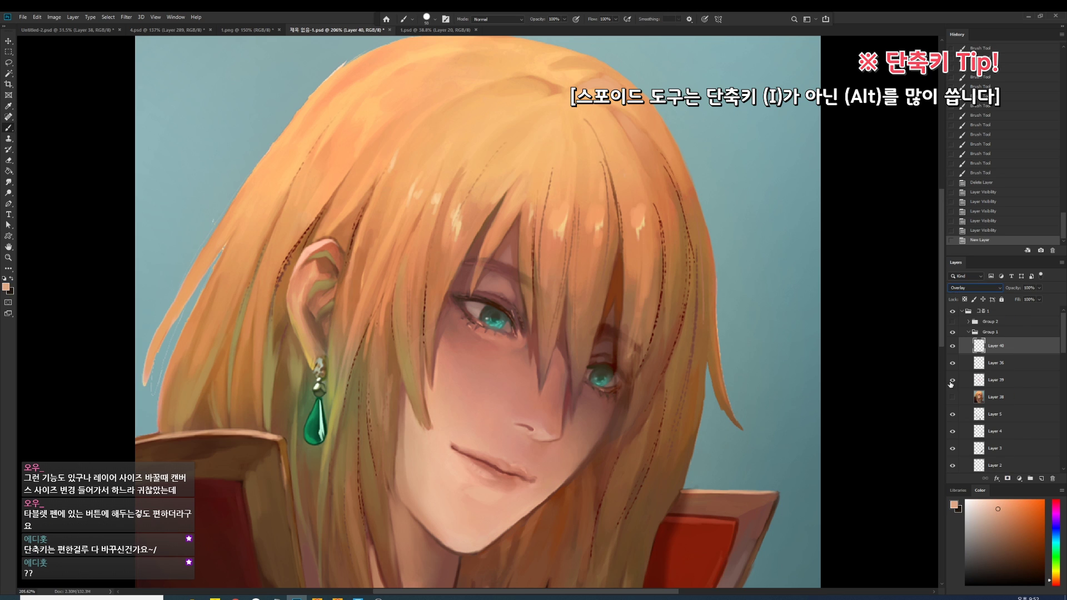
Set the new layer to Overlay and paint orange over the upper-right hair.
click(965, 389)
click(1044, 524)
mouse_move(589, 222)
mouse_down()
mouse_move(667, 144)
mouse_move(744, 127)
mouse_move(674, 156)
mouse_up()
drag(692, 197, 725, 210)
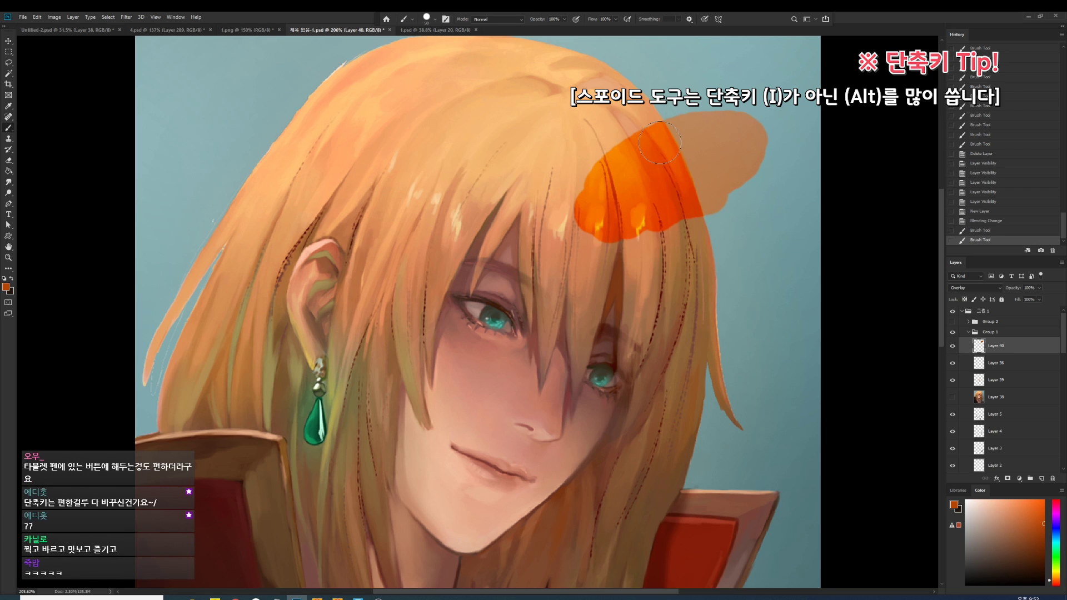
Choose a brighter orange and add more Overlay strokes across the hair.
click(7, 289)
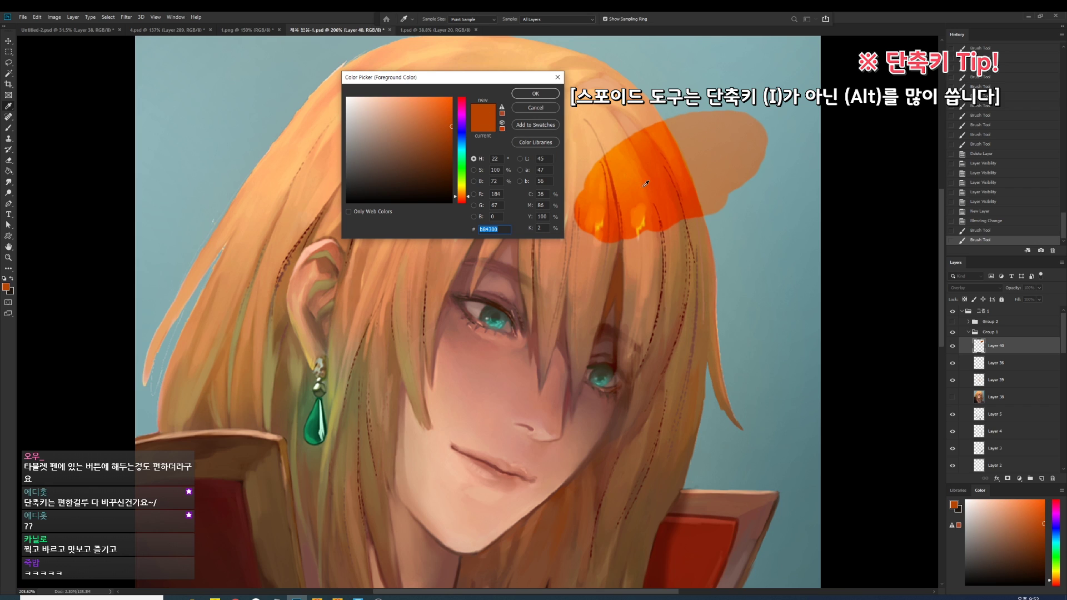
key(Return)
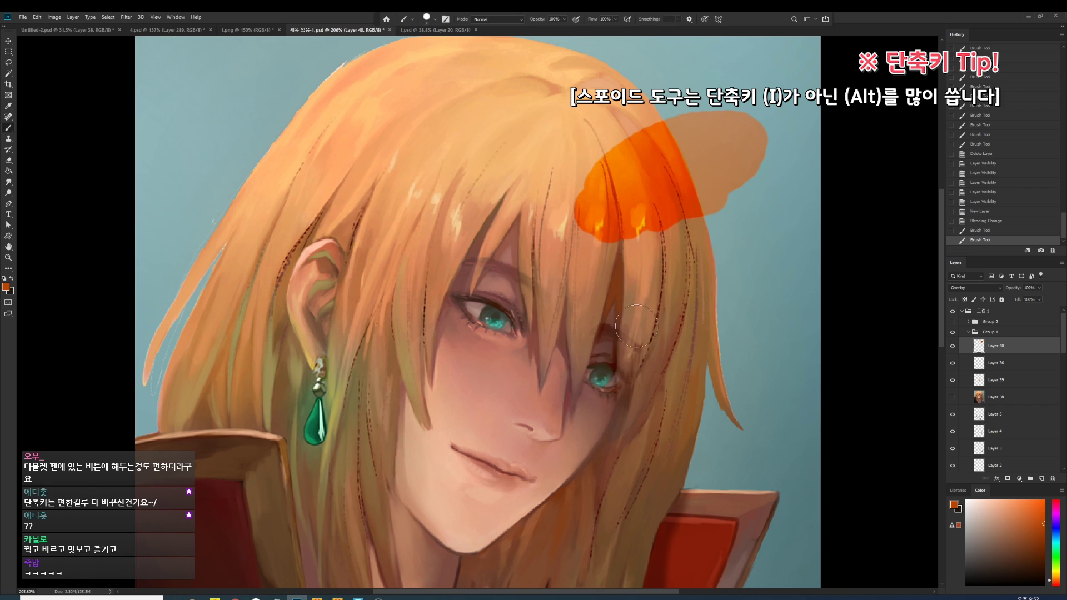
alt+click(674, 200)
drag(669, 276, 618, 296)
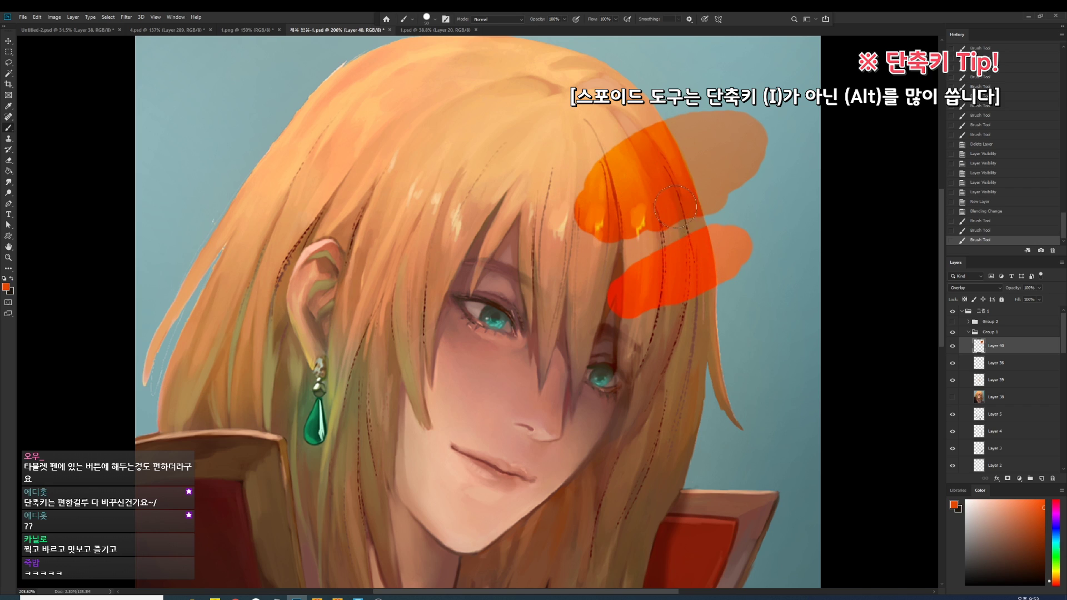
mouse_move(714, 203)
mouse_down()
mouse_move(673, 235)
mouse_move(651, 315)
mouse_up()
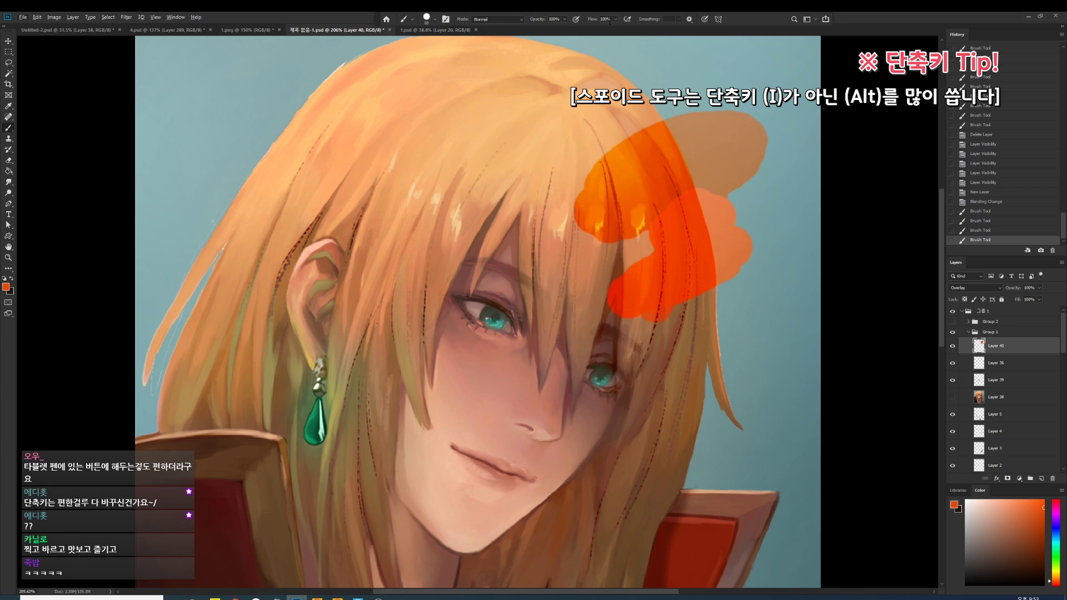
key(i)
click(556, 20)
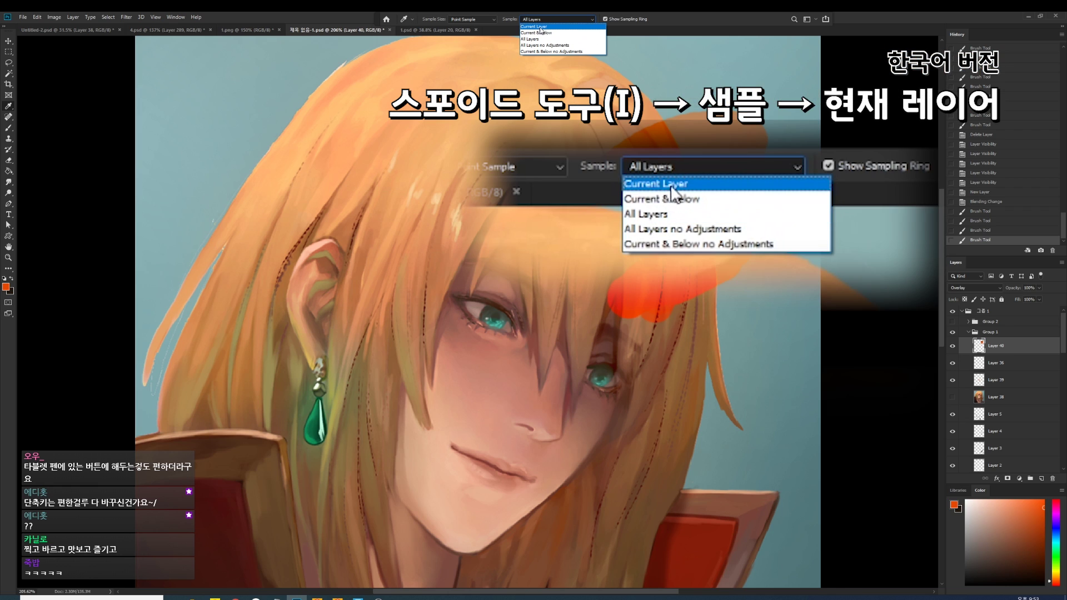
Sample red-orange from the current layer only and brush a large stroke down the hair.
click(541, 27)
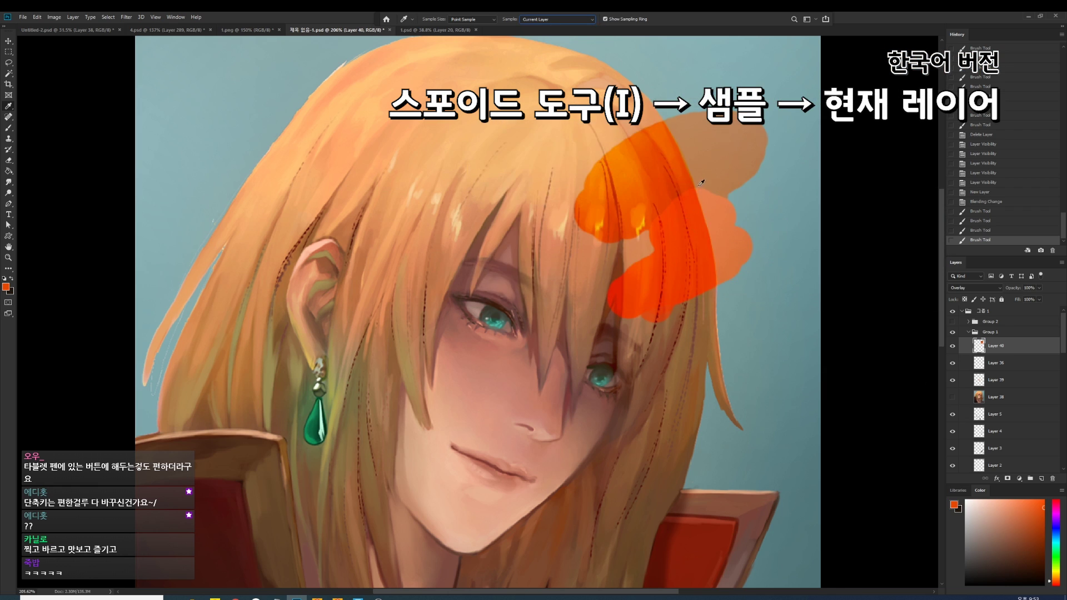
click(683, 301)
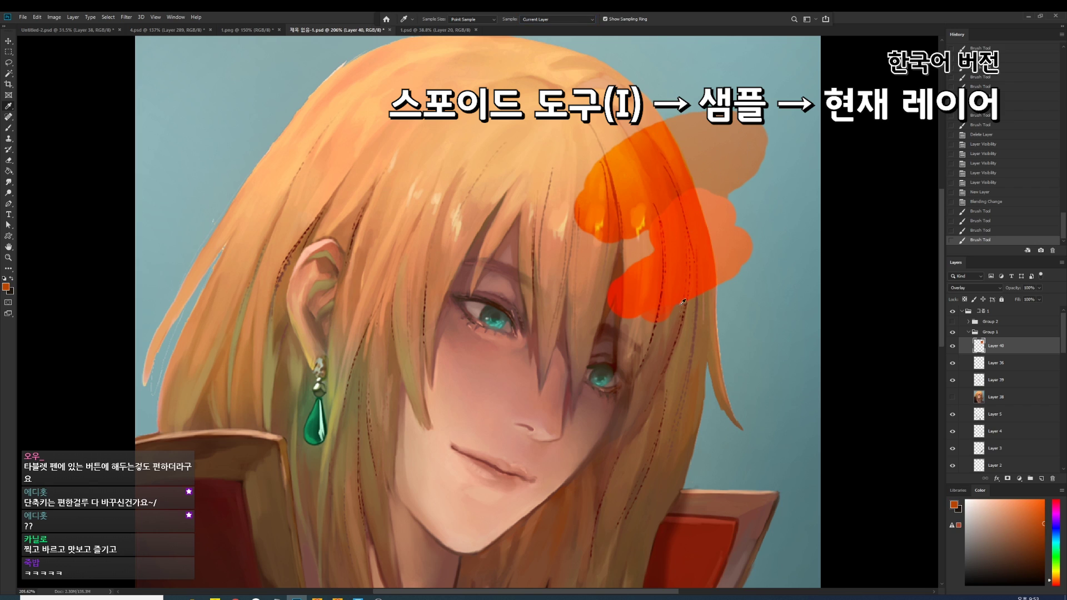
click(699, 150)
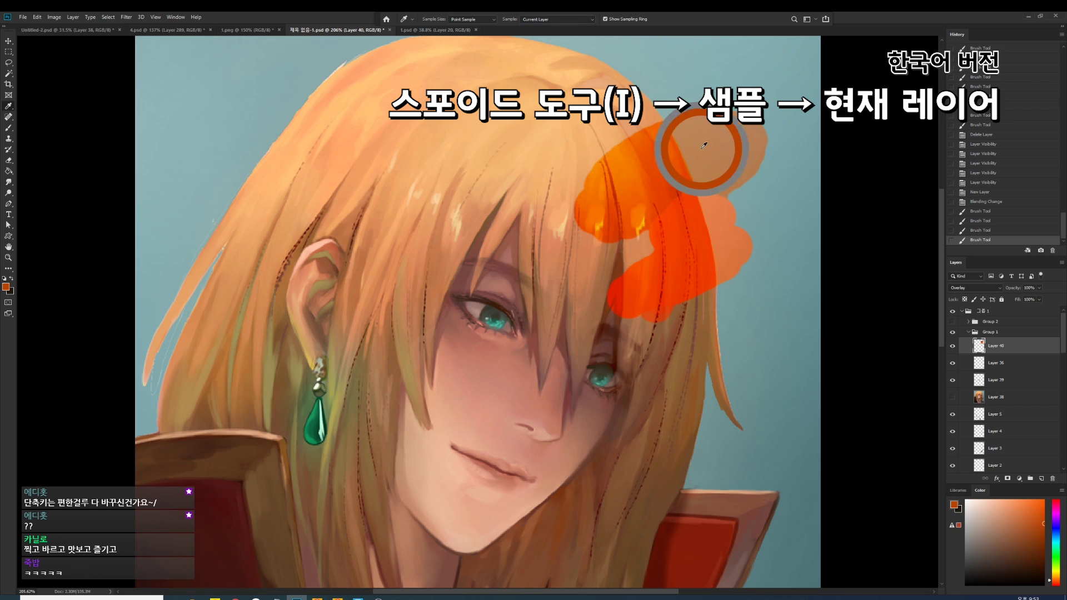
key(b)
mouse_move(698, 97)
mouse_down()
mouse_move(549, 240)
mouse_move(661, 233)
mouse_up()
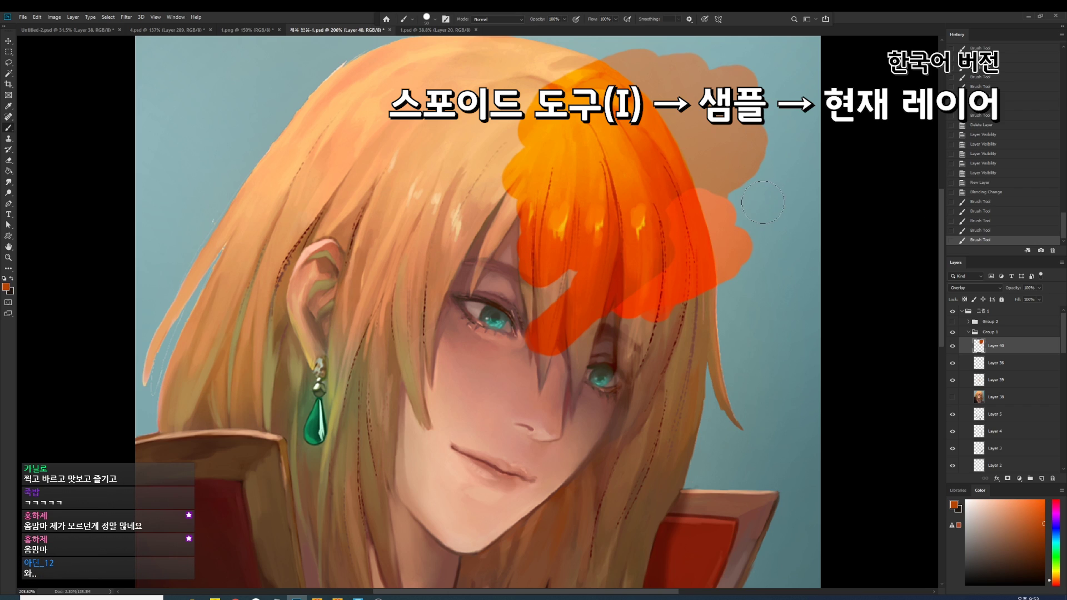
Set the Eyedropper to sample from All Layers.
key(i)
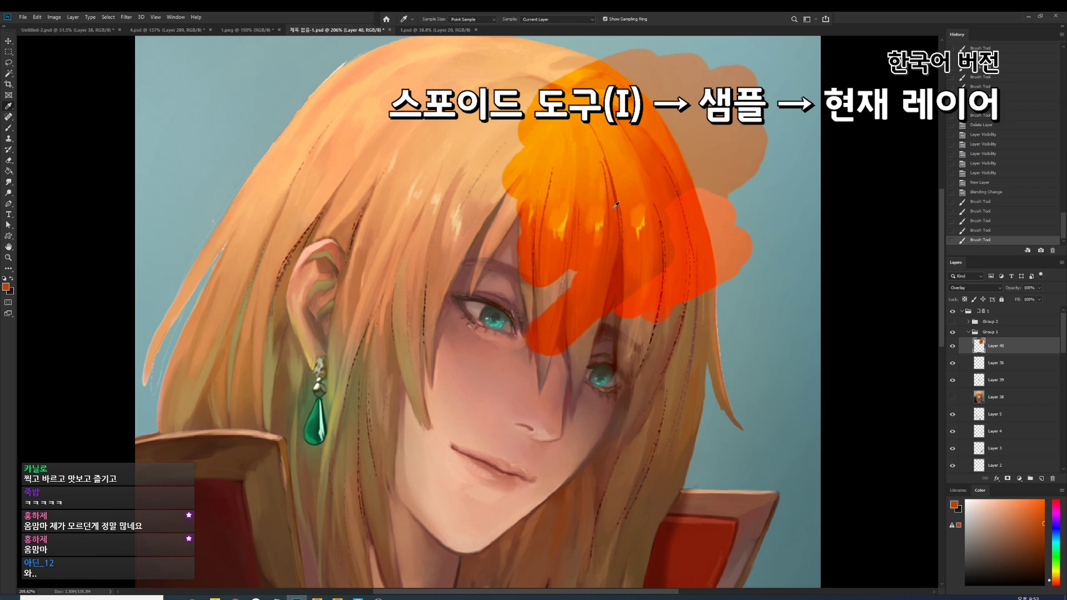
click(558, 20)
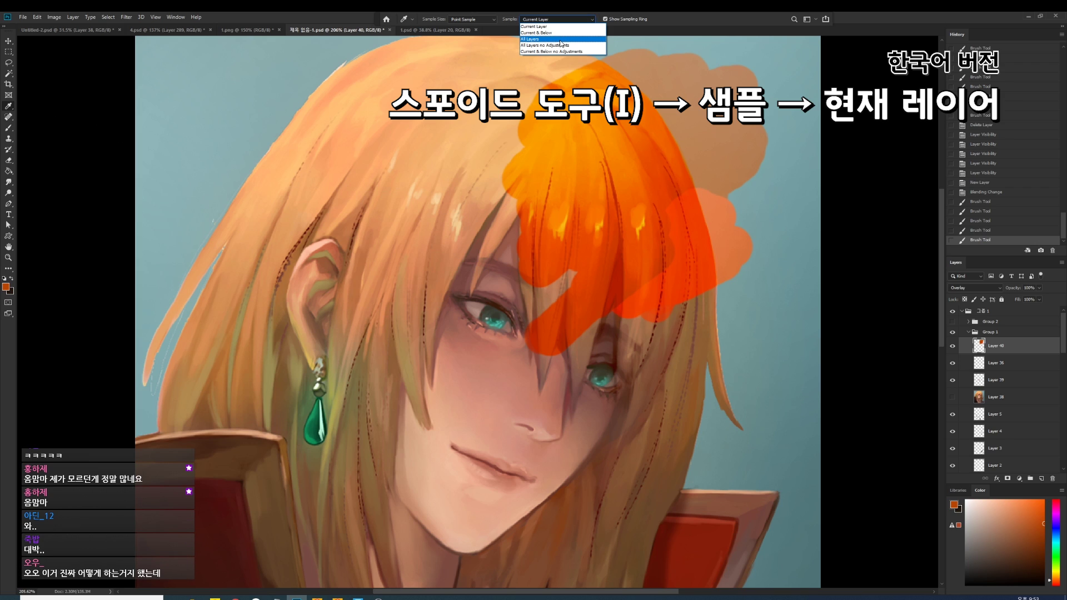
click(563, 40)
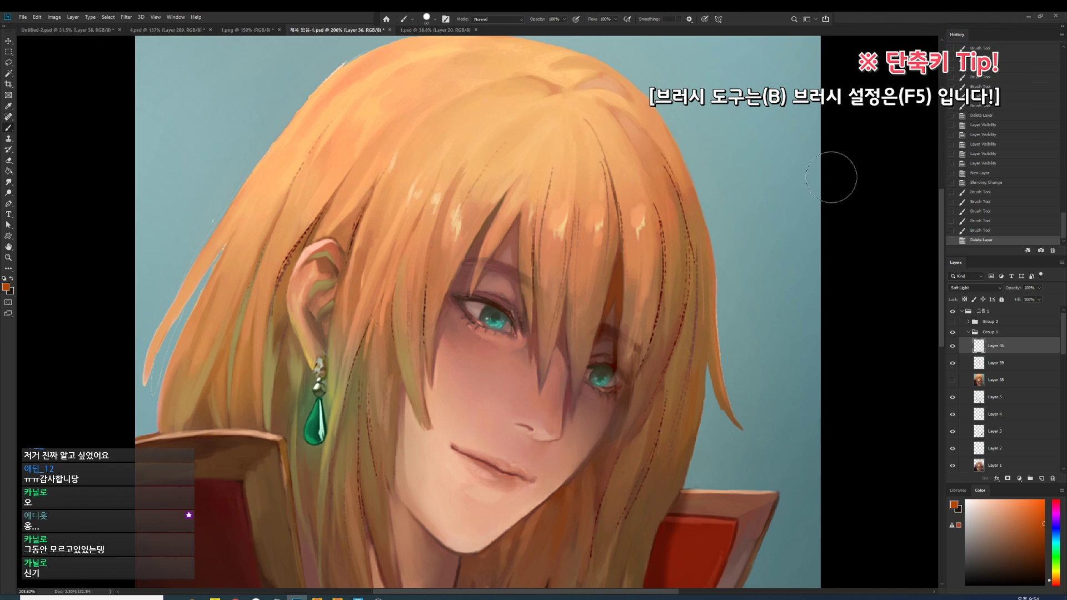
Float the Brush Settings panel, then close it and zoom out to the portrait.
key(F5)
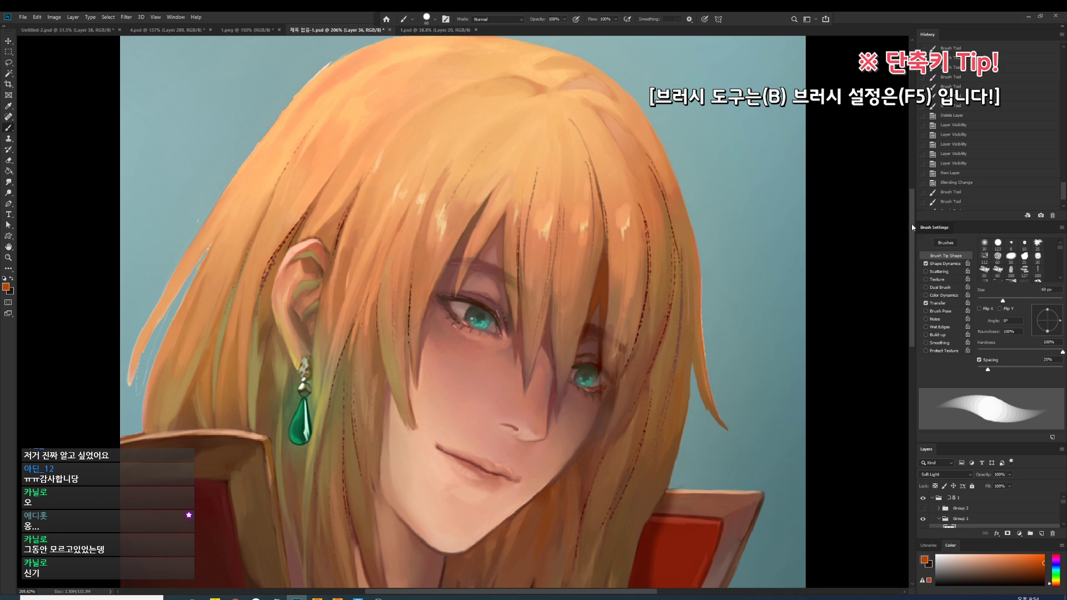
drag(925, 228, 575, 189)
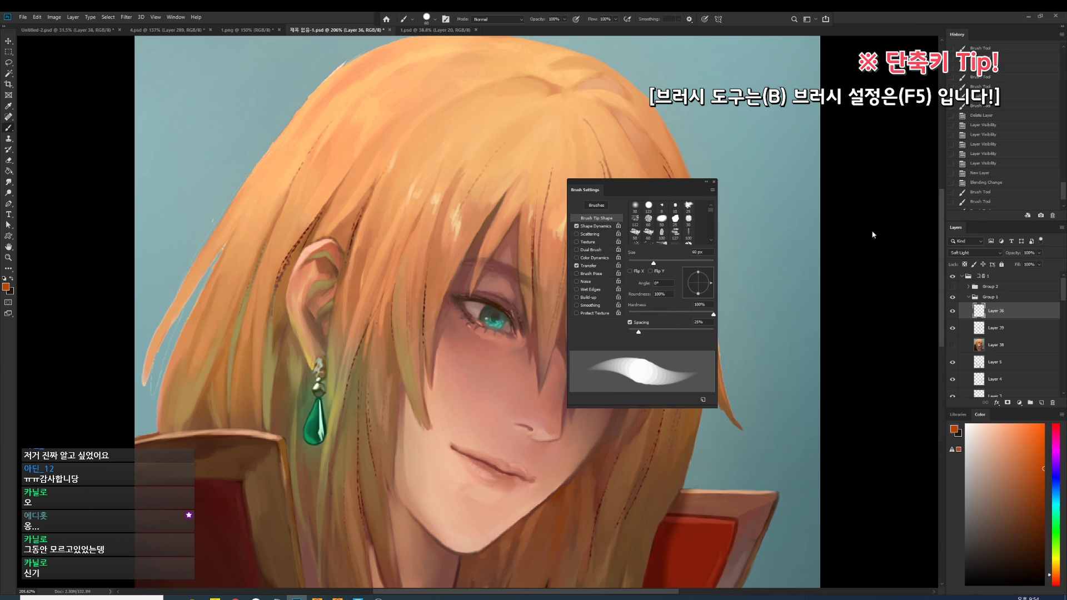
click(715, 181)
mouse_move(615, 285)
mouse_down()
mouse_move(467, 192)
mouse_move(381, 180)
mouse_up()
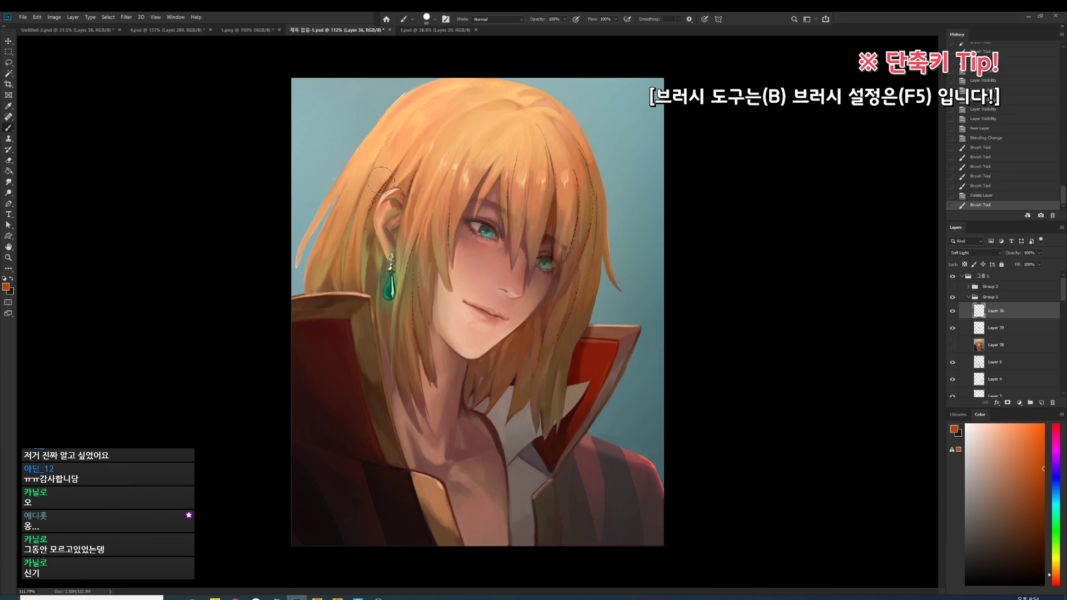
Browse the brush preset list and make the brush edge fully soft.
right_click(442, 169)
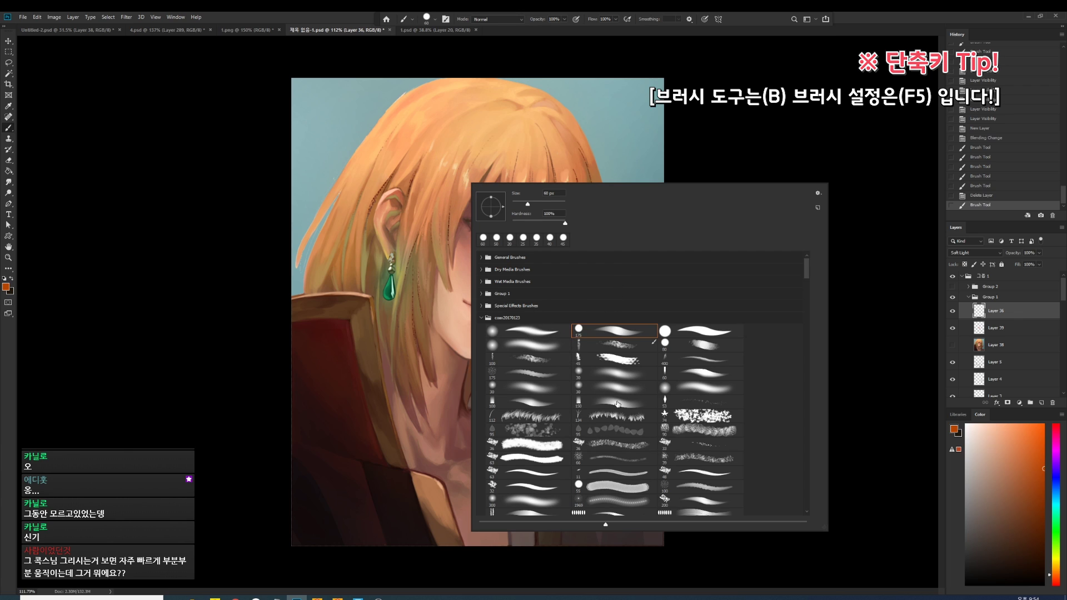
scroll(808, 265, down, 3)
scroll(809, 348, down, 3)
scroll(812, 340, down, 3)
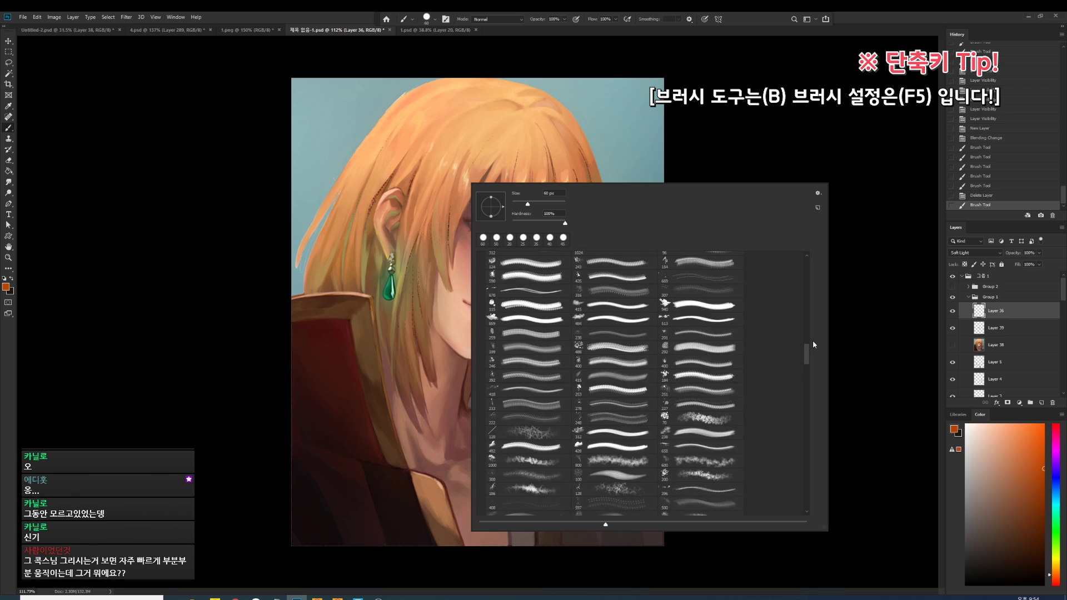
scroll(816, 271, down, 3)
scroll(816, 271, down, 3)
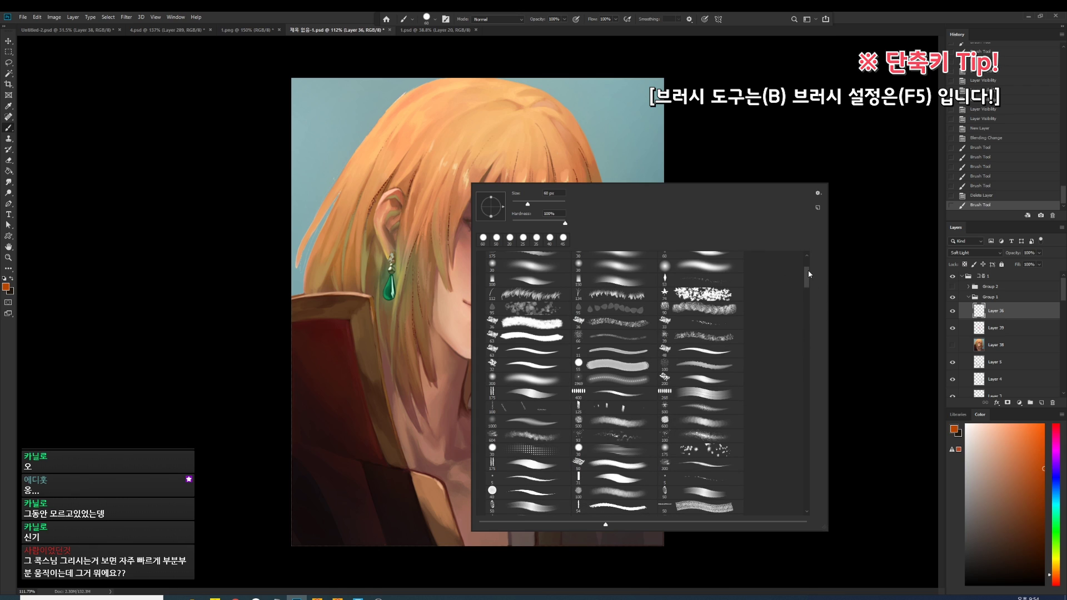
drag(808, 270, 809, 252)
key(shift+bracketleft)
key(shift+bracketleft)
key(shift+bracketleft)
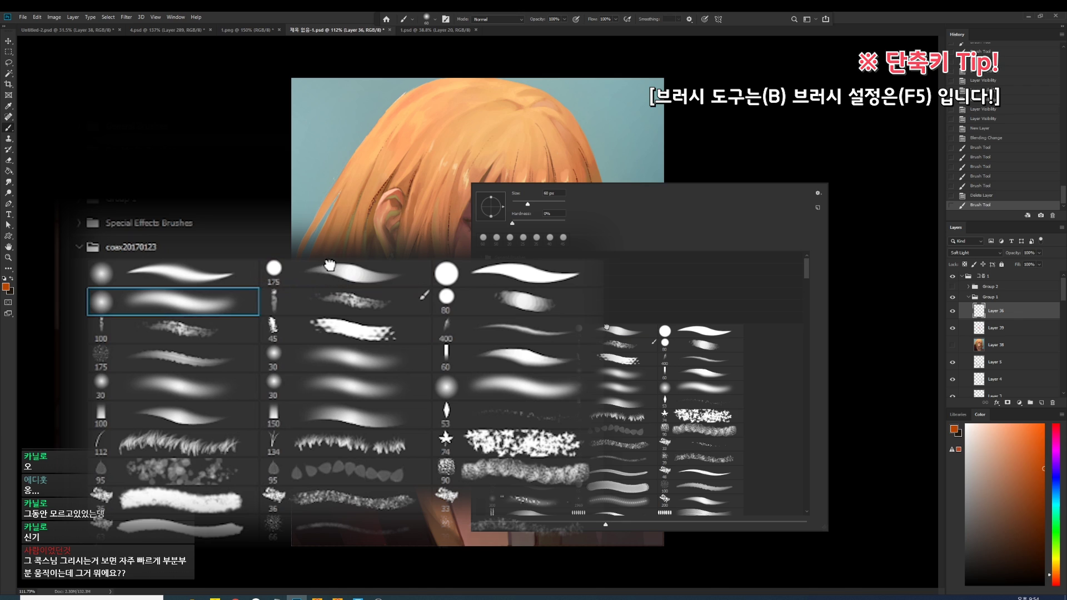
Compare the hard 175 px and soft round brush presets and settle on one.
click(580, 332)
click(550, 344)
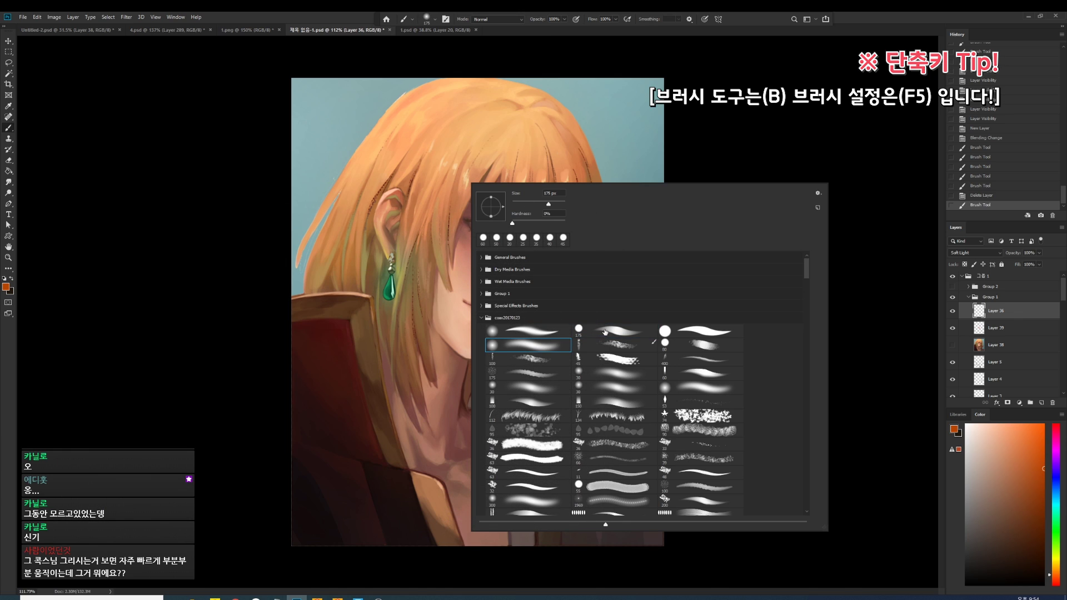
click(589, 335)
click(548, 347)
click(584, 336)
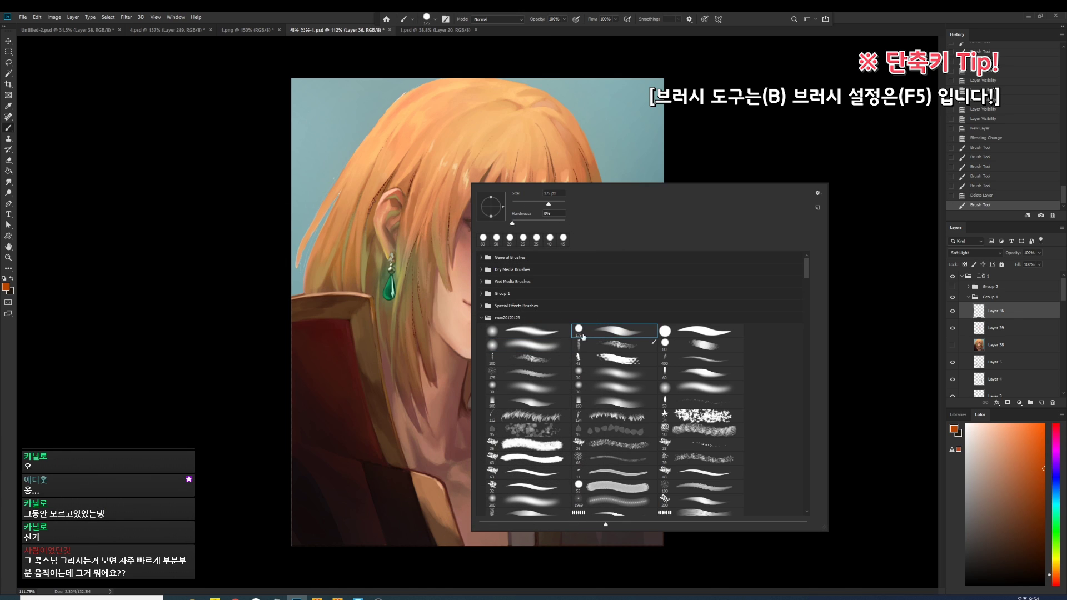
click(552, 347)
click(592, 335)
key(Return)
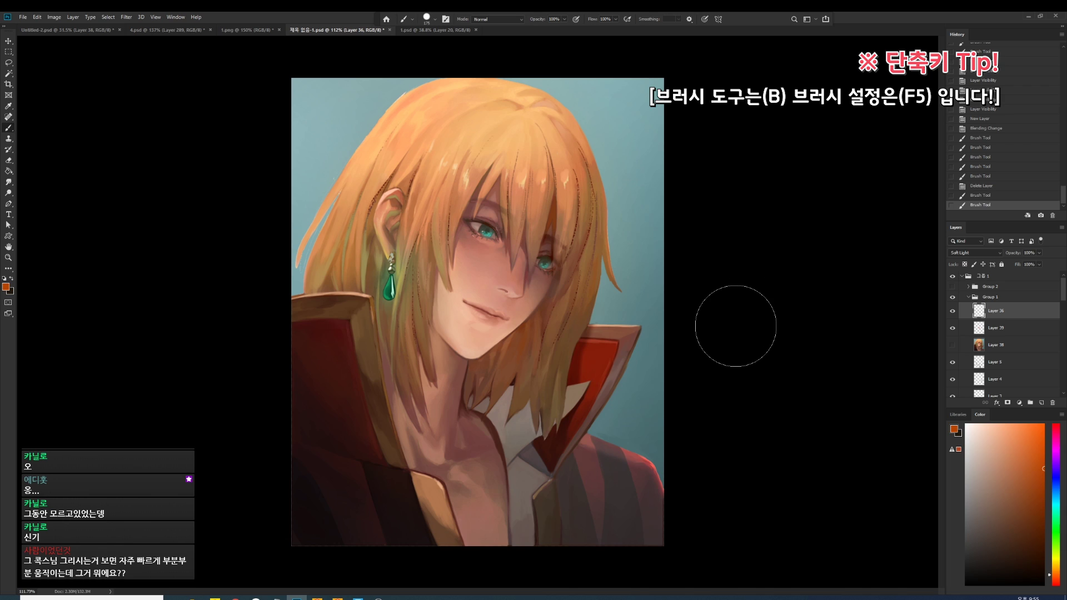
In Brush Settings Transfer, make opacity follow pen pressure.
key(F5)
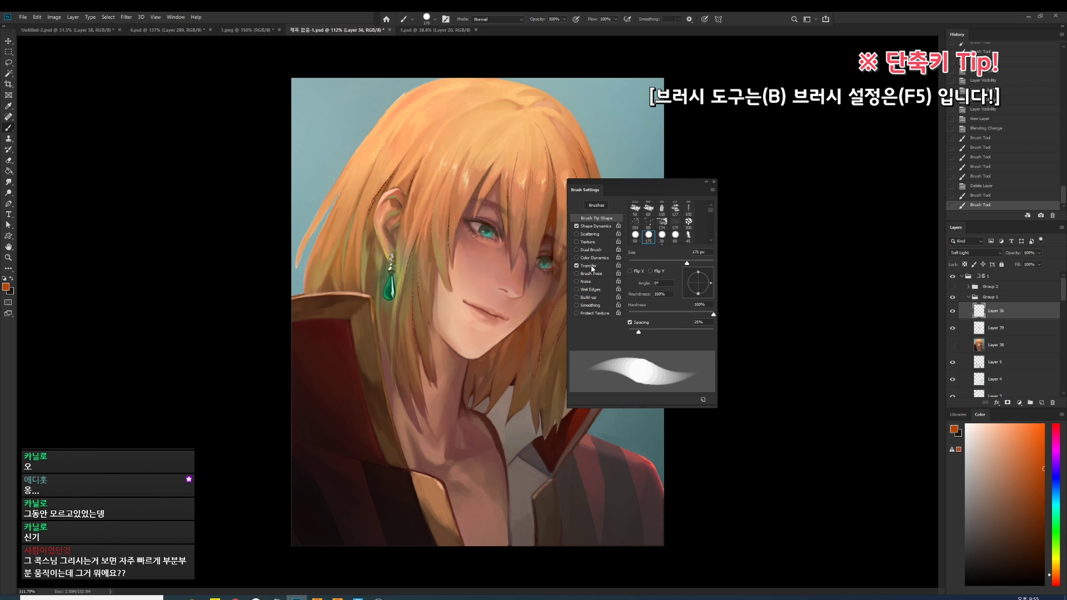
click(589, 266)
click(673, 222)
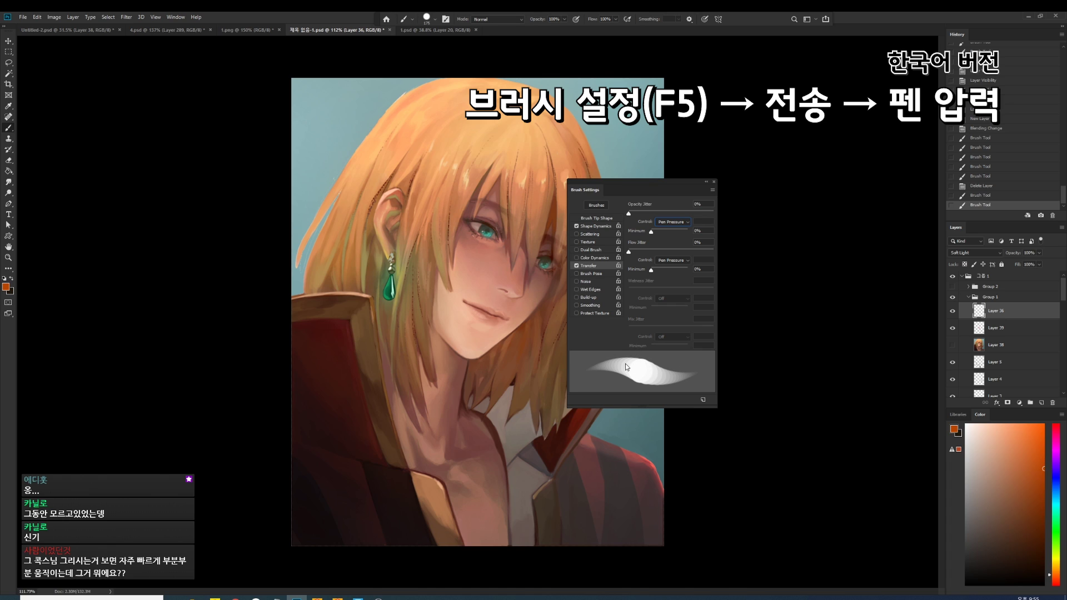
click(706, 182)
Choose the soft round brush with 0% hardness and test-dab it on the canvas.
right_click(441, 194)
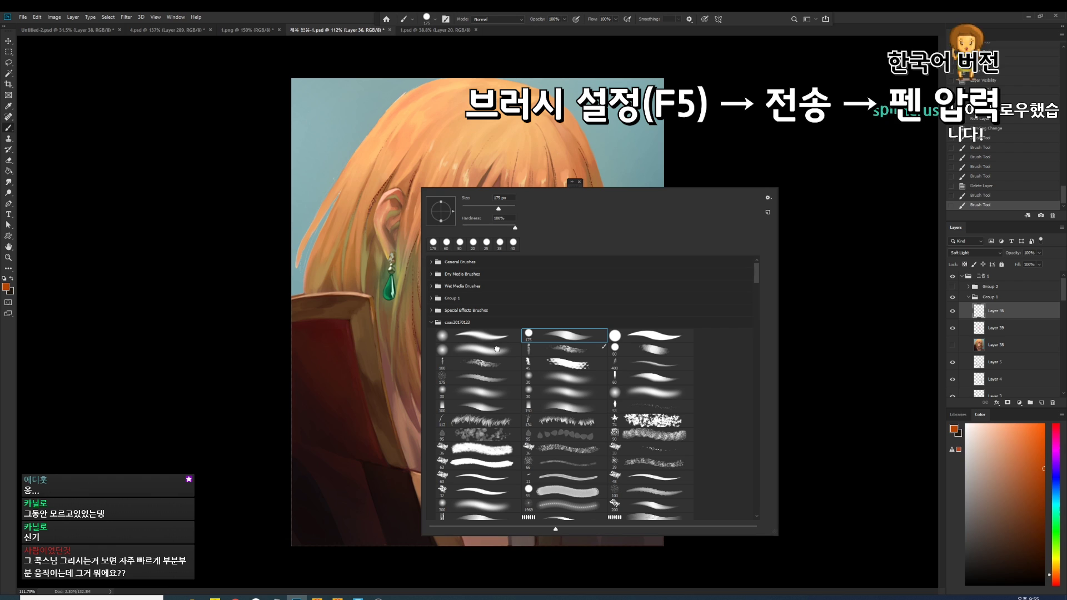
click(816, 217)
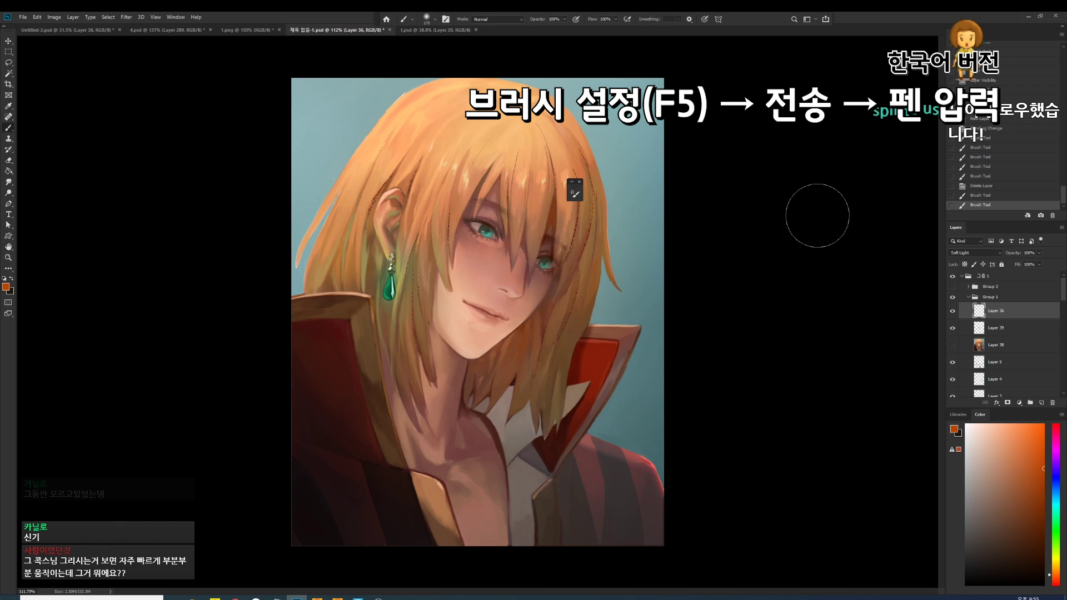
right_click(479, 223)
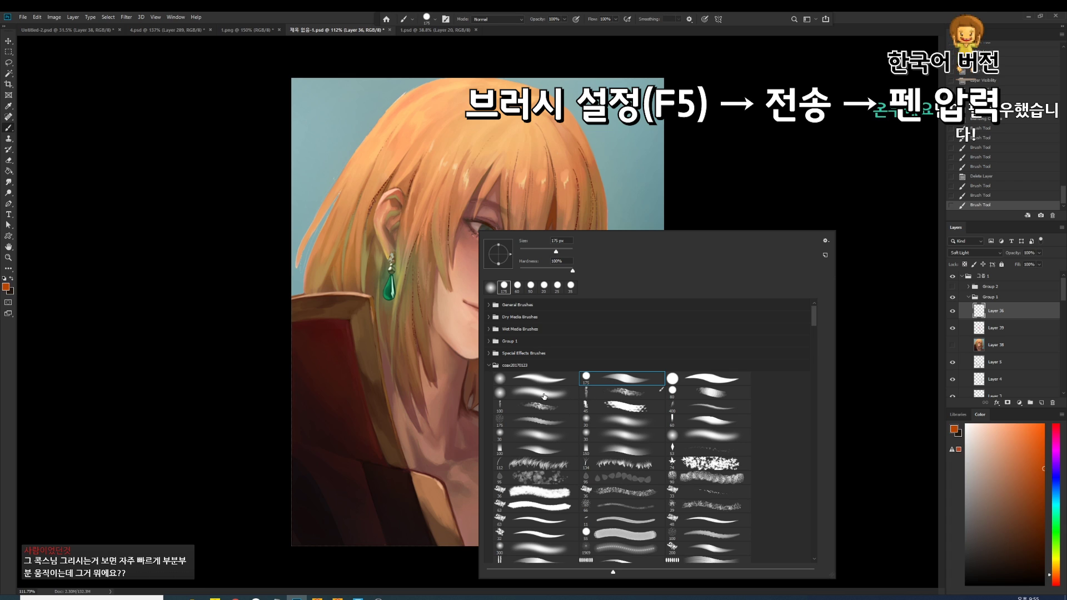
click(544, 395)
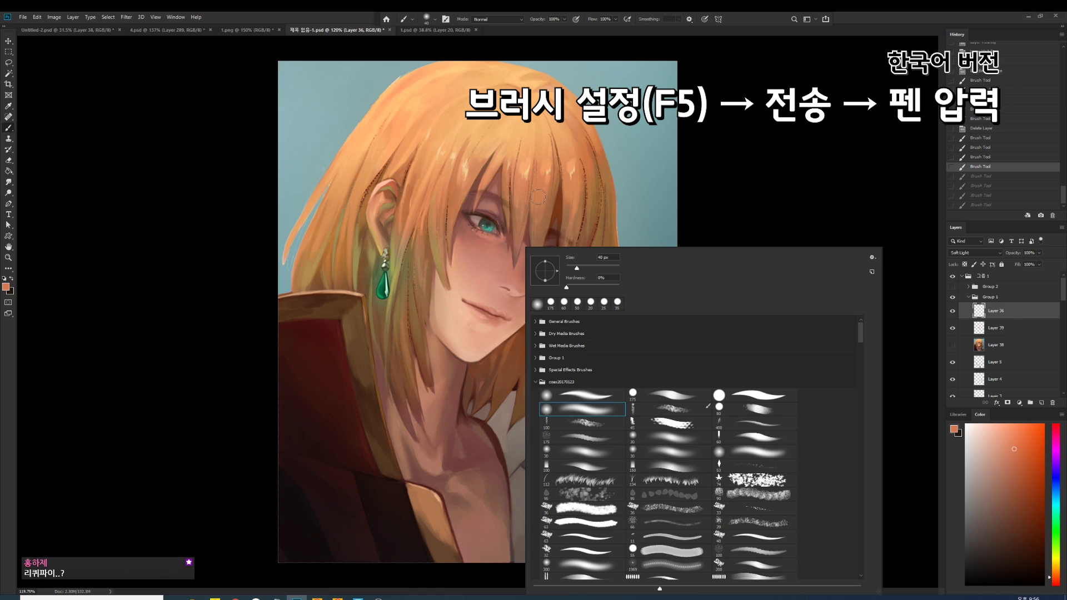
scroll(820, 269, down, 3)
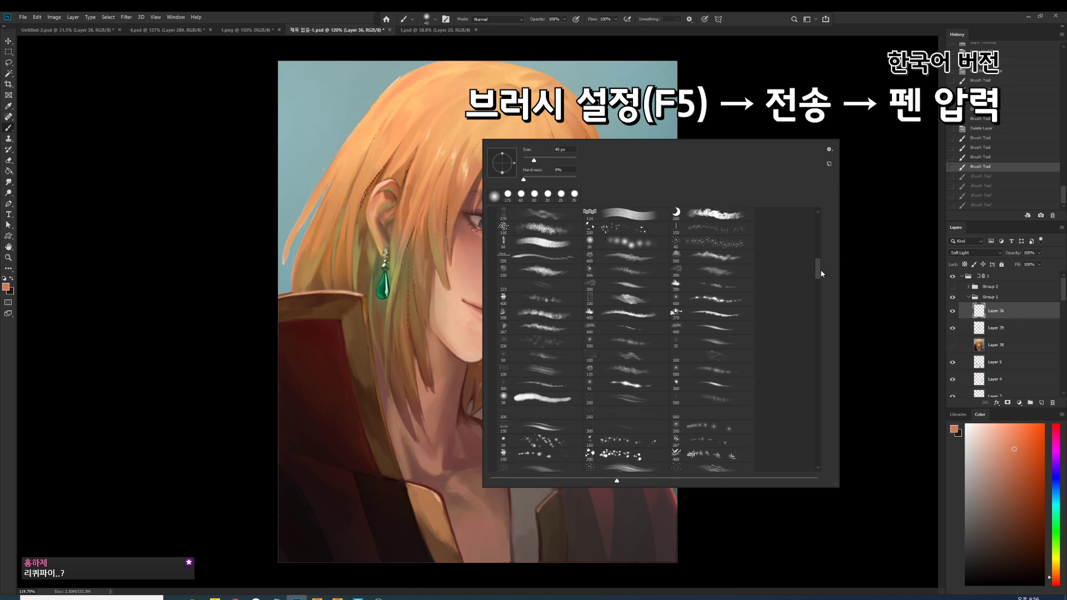
drag(821, 270, 822, 218)
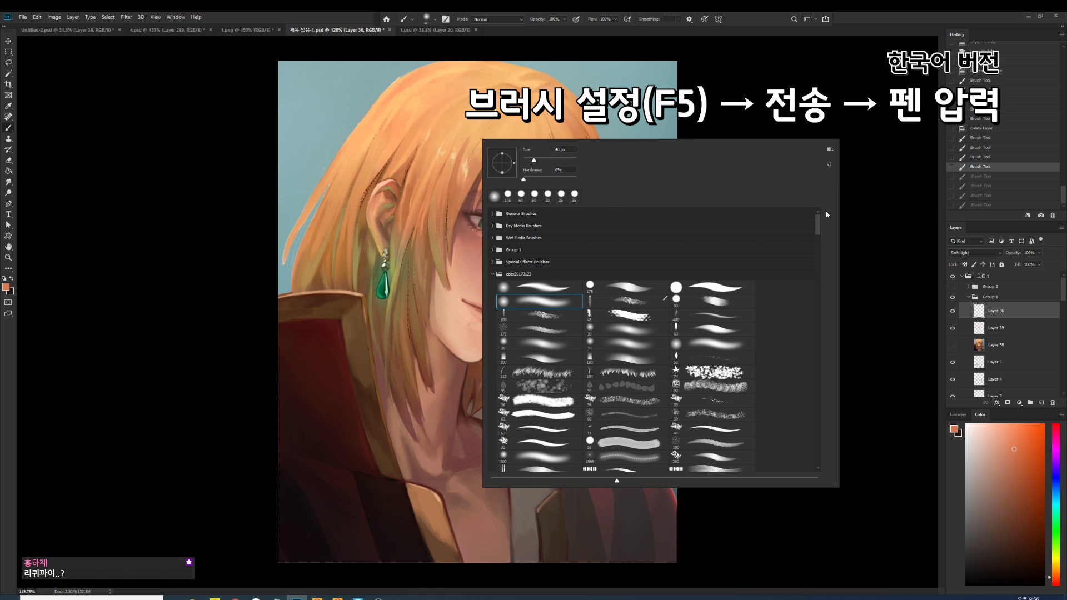
scroll(821, 229, down, 3)
scroll(791, 220, up, 3)
scroll(817, 237, down, 5)
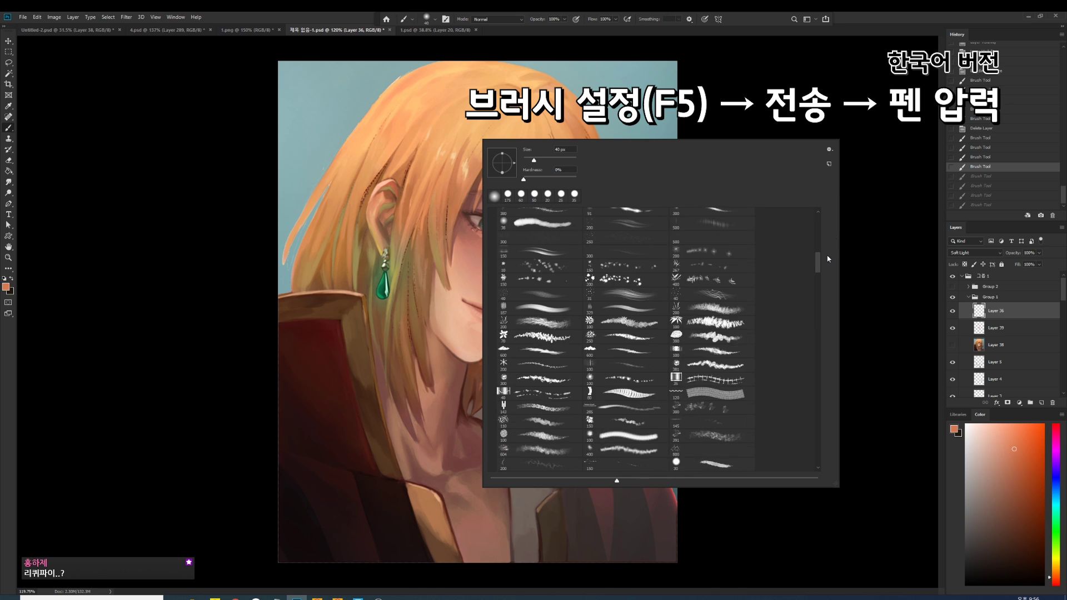
scroll(828, 229, up, 5)
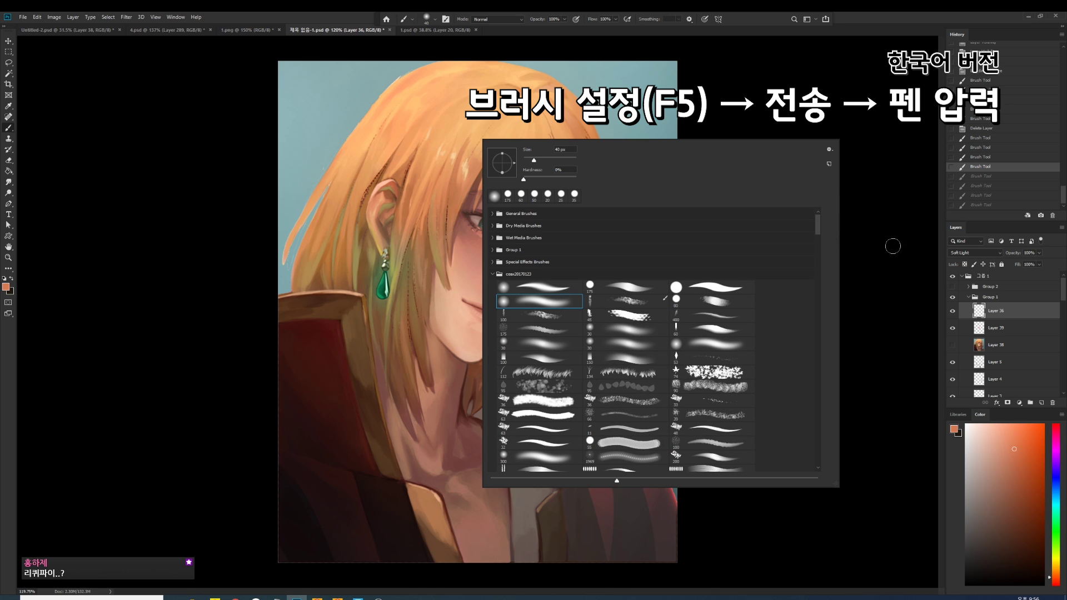
click(875, 280)
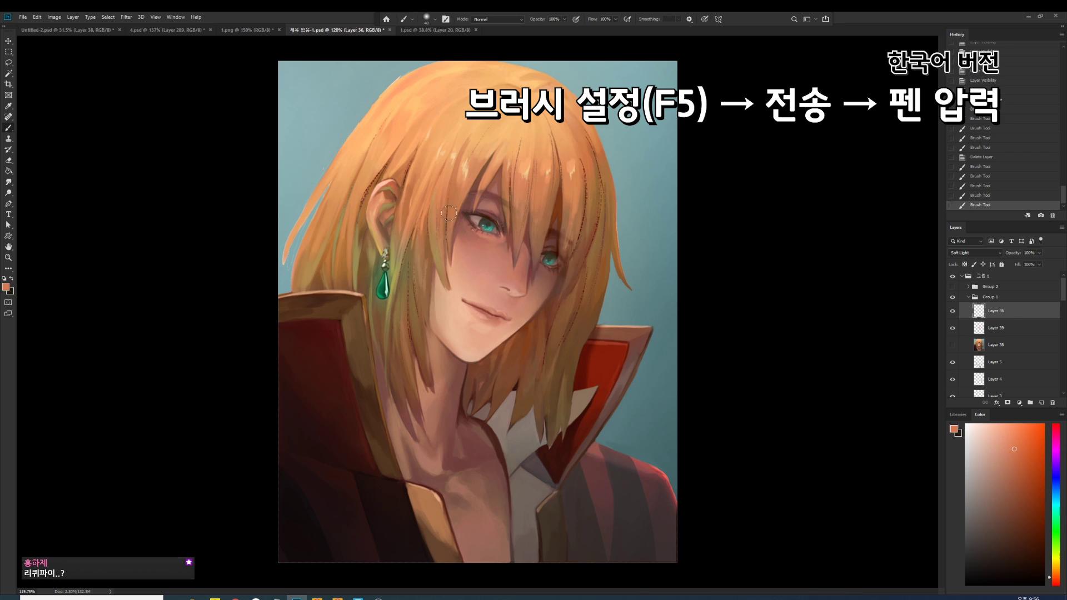
Test-dab the brush again and resize the brush preset list smaller.
right_click(463, 178)
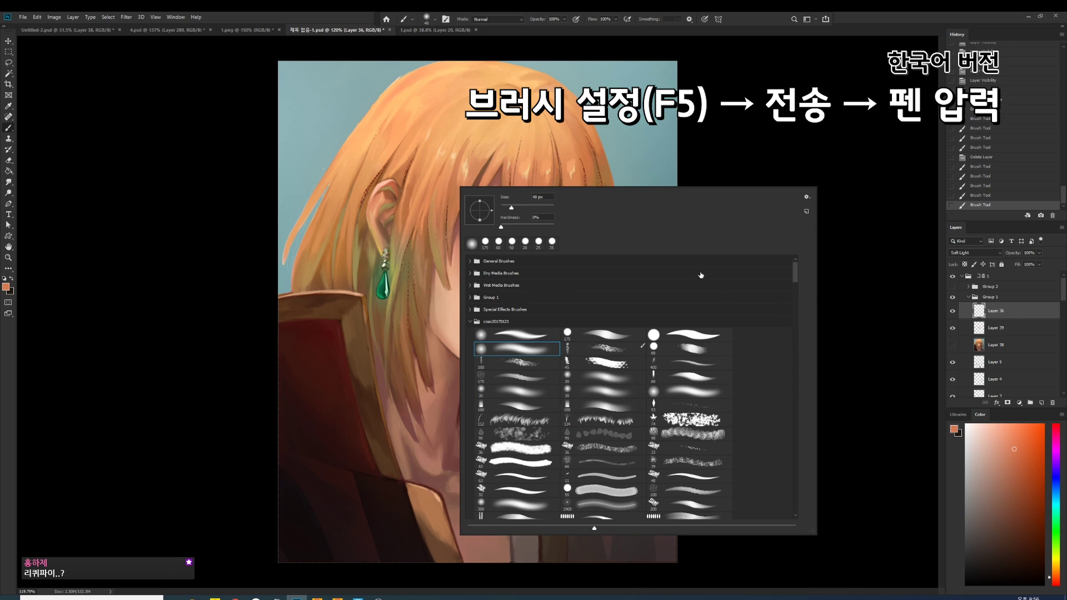
drag(795, 272, 794, 313)
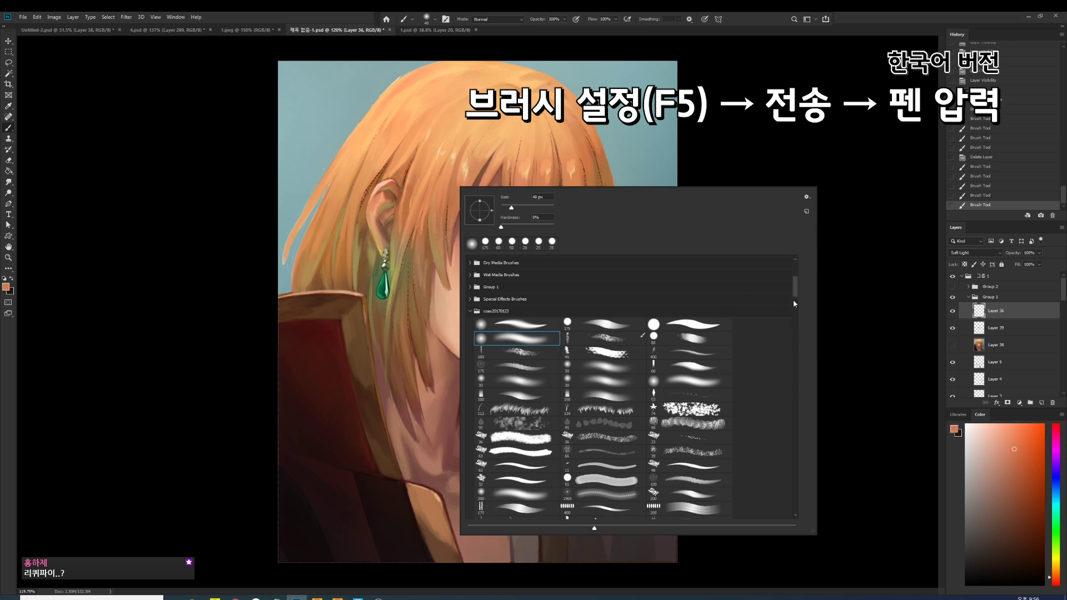
scroll(795, 309, up, 5)
click(855, 289)
right_click(436, 153)
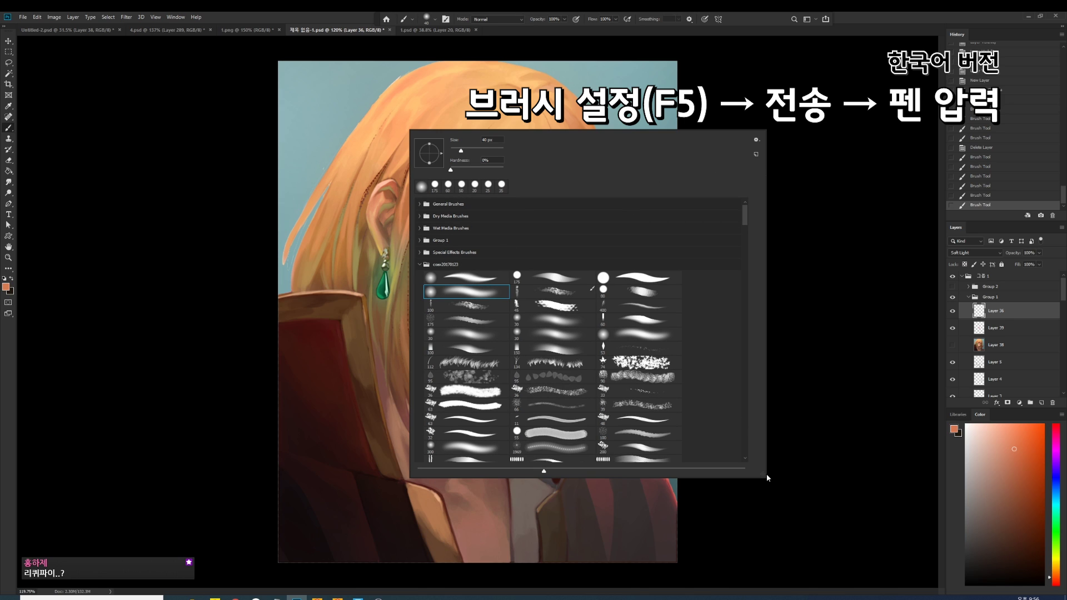
mouse_move(765, 479)
mouse_down()
mouse_move(523, 356)
mouse_move(522, 413)
mouse_up()
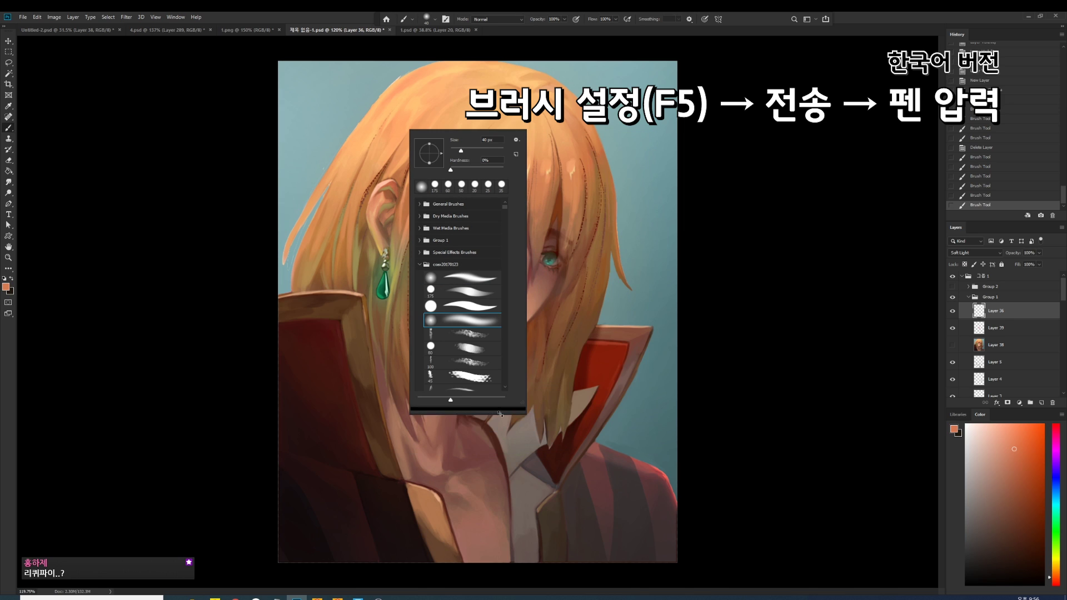
Display Brush Name, Brush Stroke and Brush Tip in the brush picker, and enlarge it.
click(516, 139)
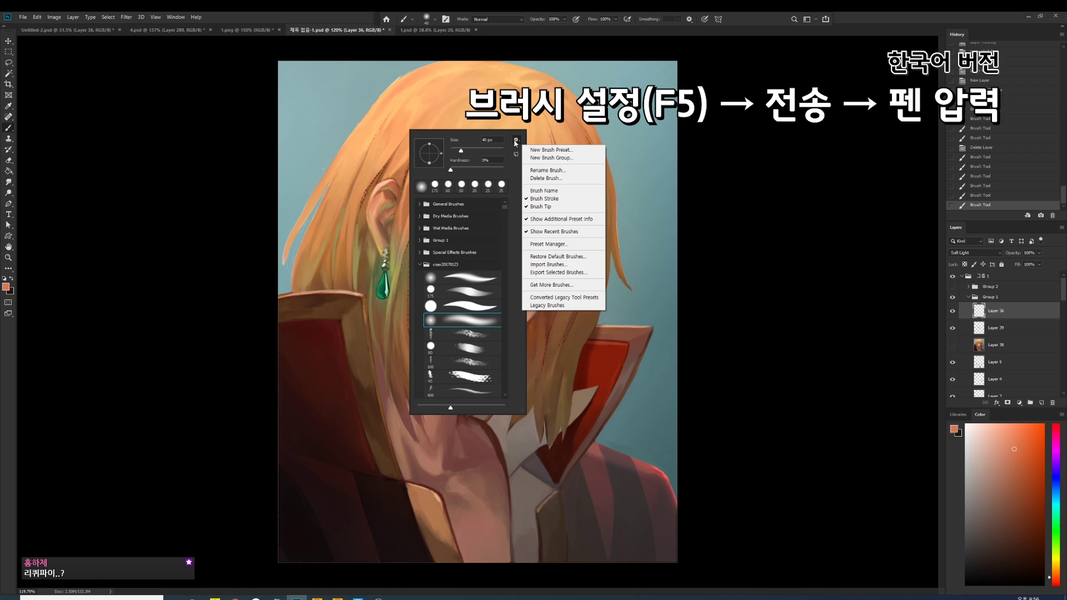
click(542, 206)
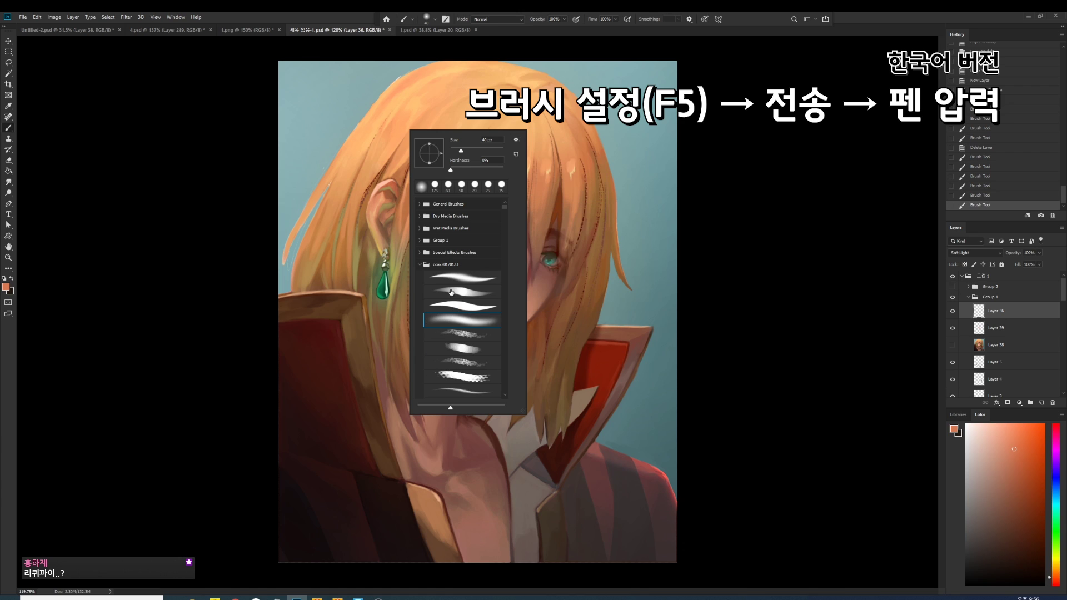
click(516, 139)
click(556, 182)
click(516, 140)
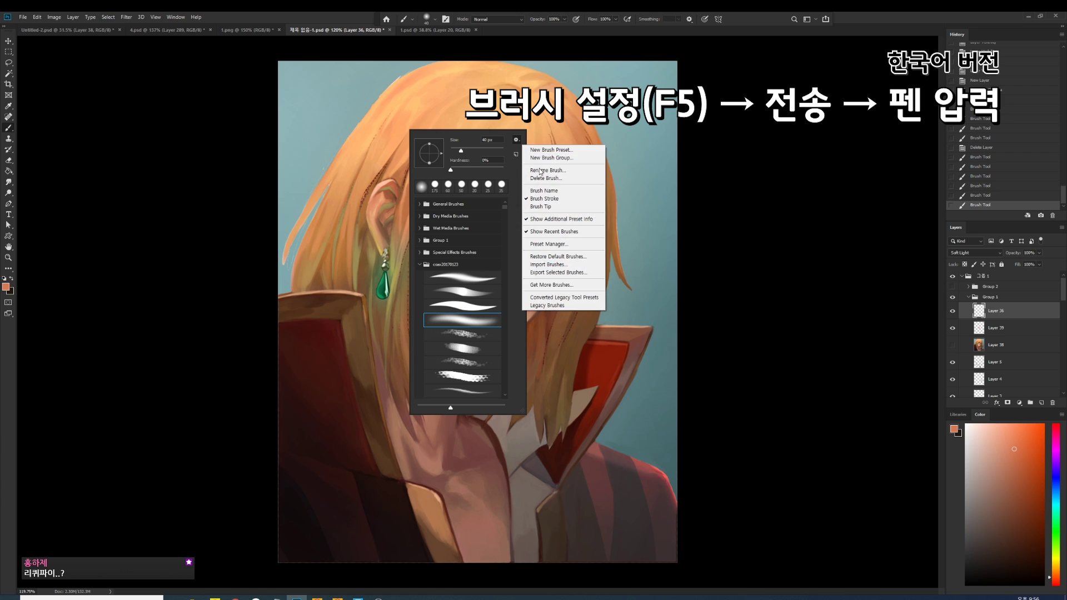
click(550, 193)
click(516, 139)
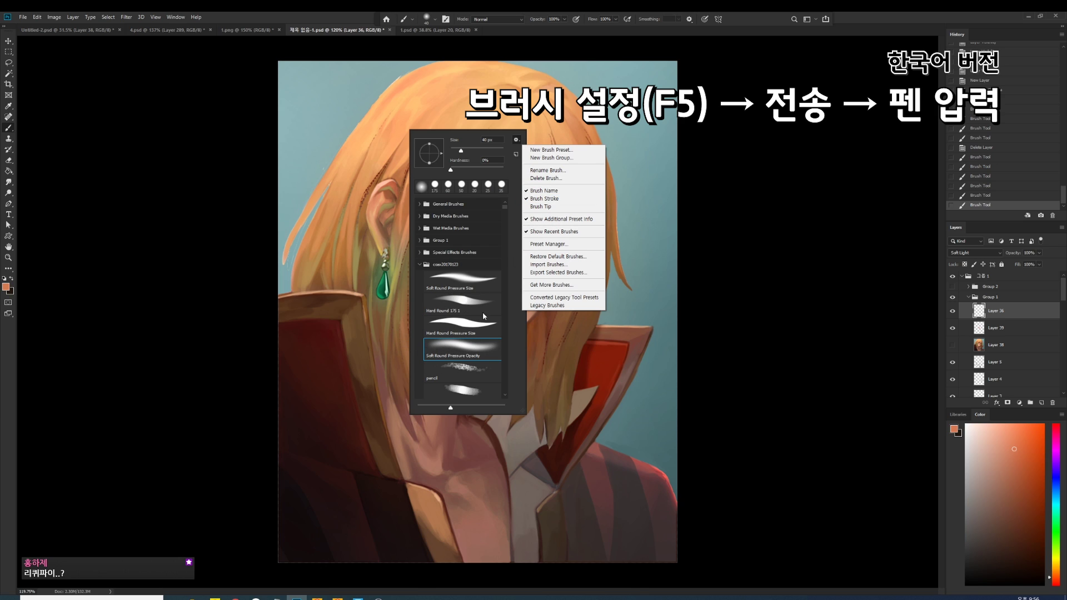
click(540, 206)
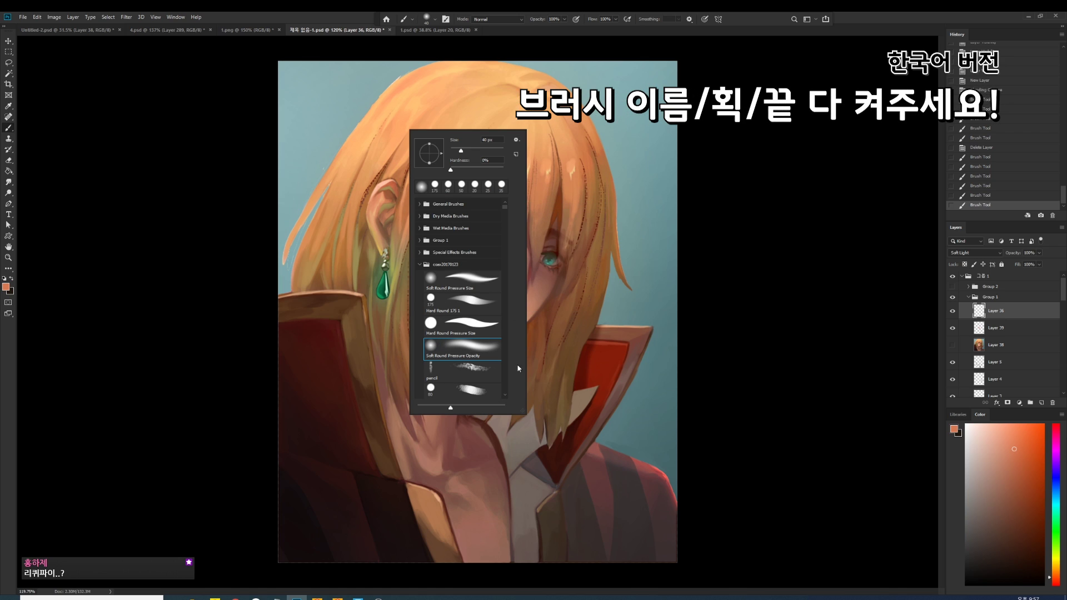
drag(520, 410, 813, 550)
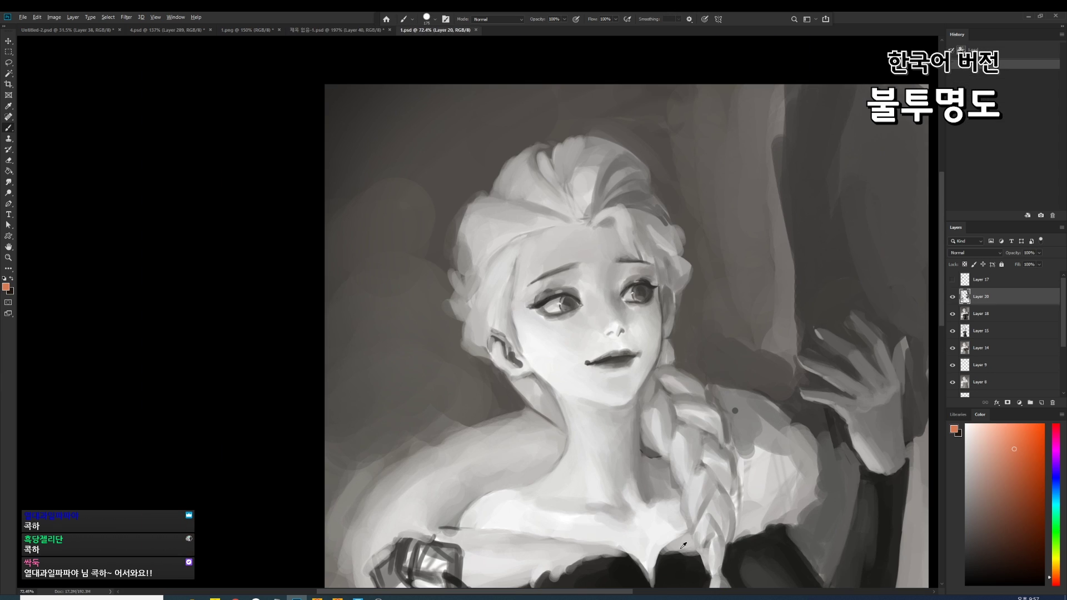
Sample a dark grey and paint a solid dark stroke down the left background.
alt+click(683, 546)
mouse_move(420, 112)
mouse_down()
mouse_move(362, 292)
mouse_move(364, 396)
mouse_up()
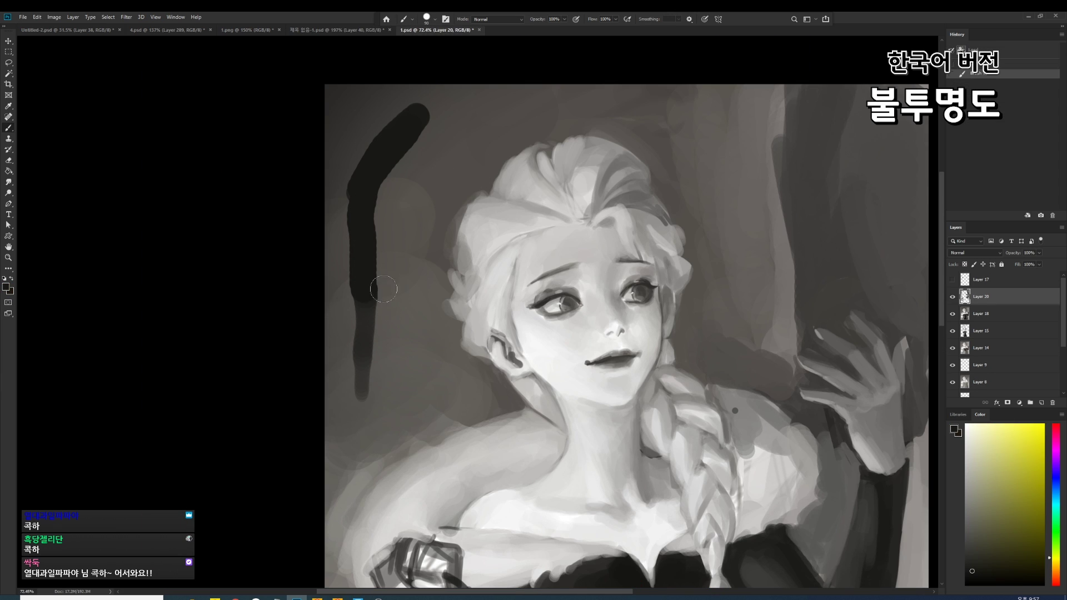
mouse_move(363, 308)
mouse_down()
mouse_move(360, 214)
mouse_move(373, 177)
mouse_move(361, 233)
mouse_up()
alt+click(367, 176)
alt+click(363, 220)
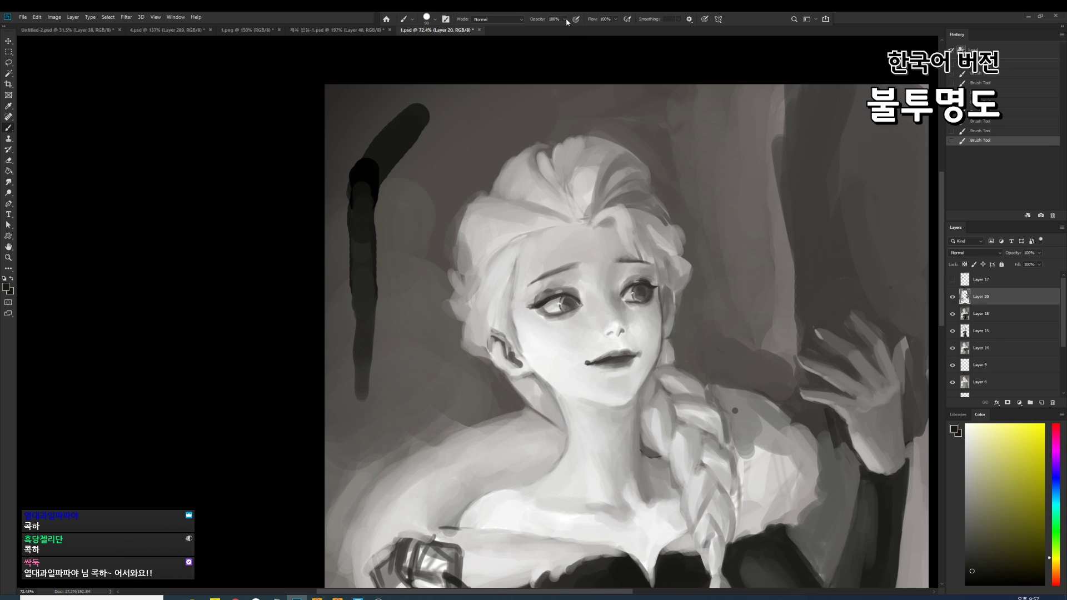
Lower brush opacity to 49% and paint a black vertical stroke beside the first.
drag(565, 18, 546, 29)
drag(403, 202, 403, 270)
key(ctrl+z)
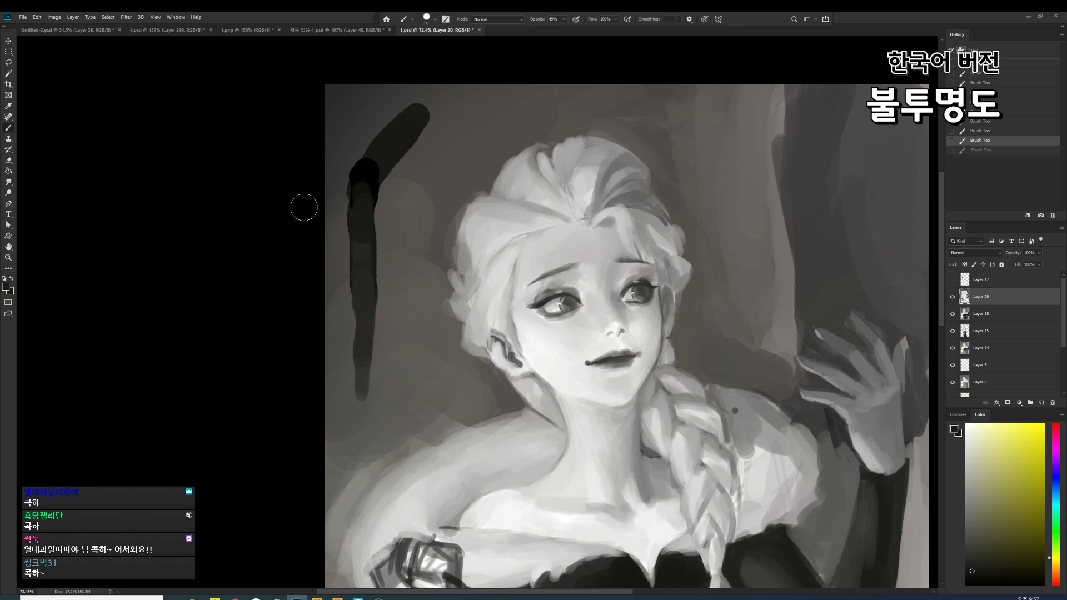
alt+click(266, 231)
drag(410, 212, 415, 298)
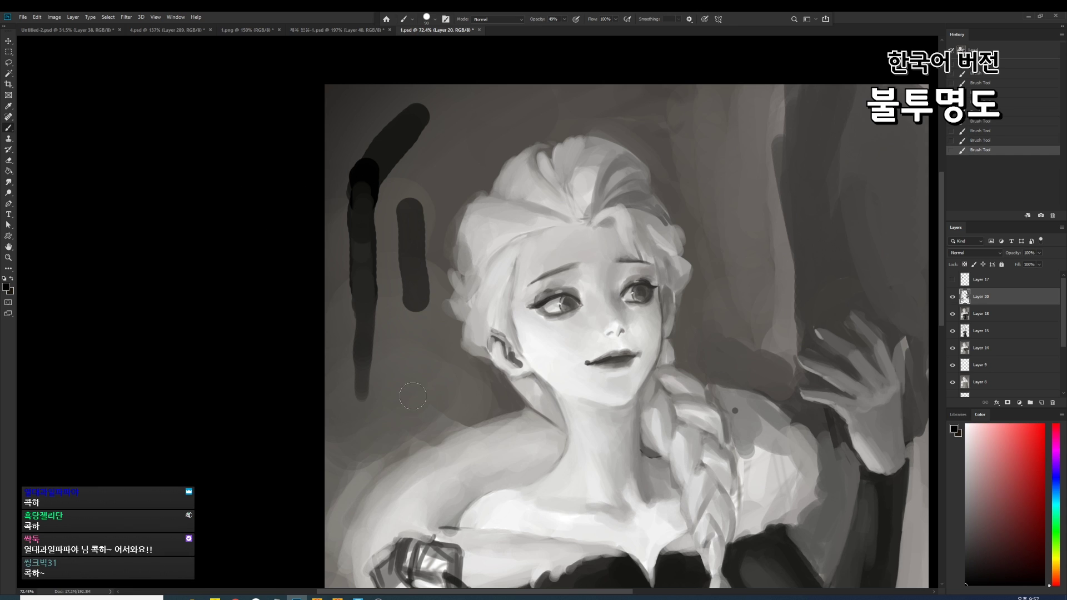
key(ctrl+z)
drag(408, 197, 412, 297)
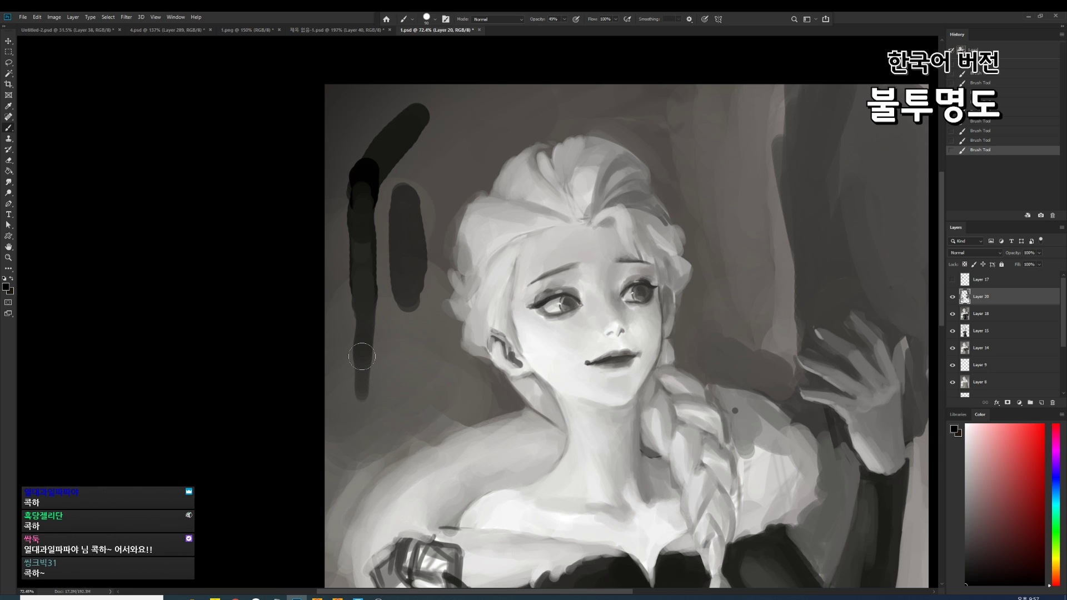
Try darkening the right-hand stroke with extra passes, then undo them.
scroll(408, 198, up, 5)
drag(408, 206, 409, 347)
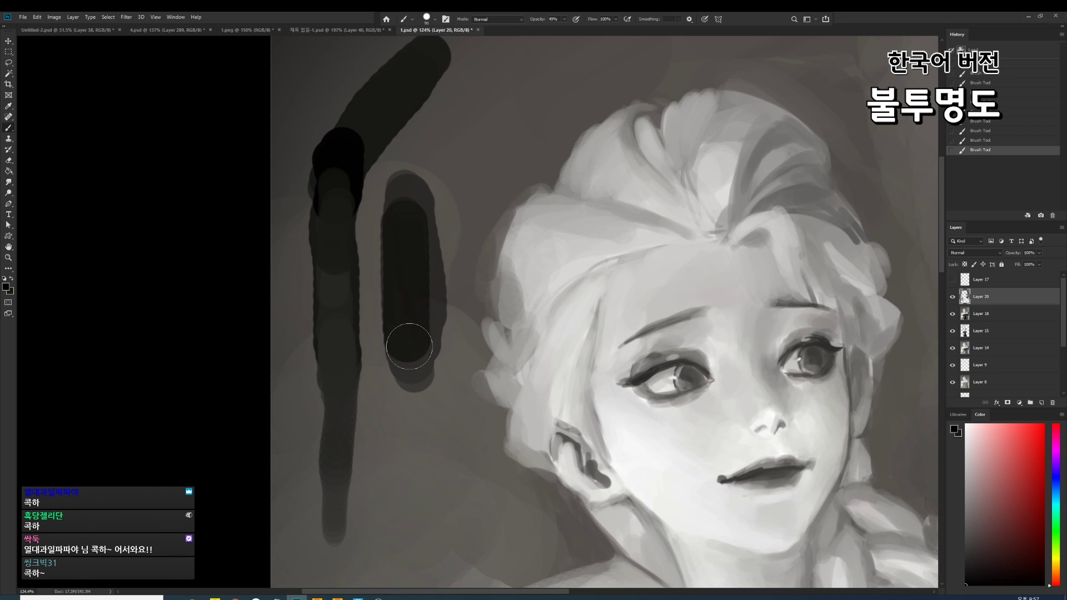
drag(400, 238, 402, 389)
drag(400, 281, 401, 382)
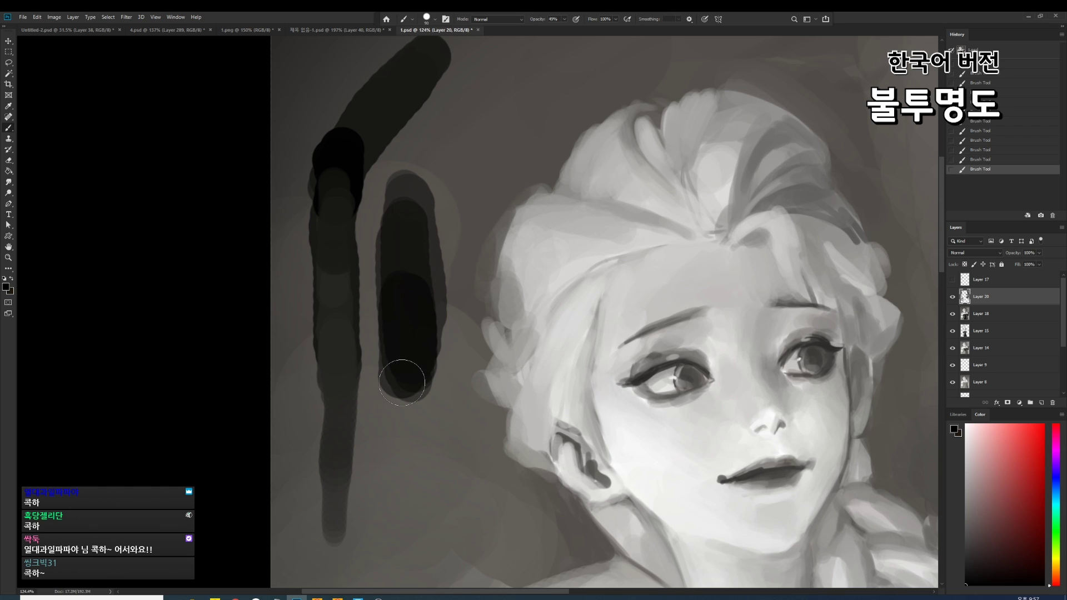
key(ctrl+z)
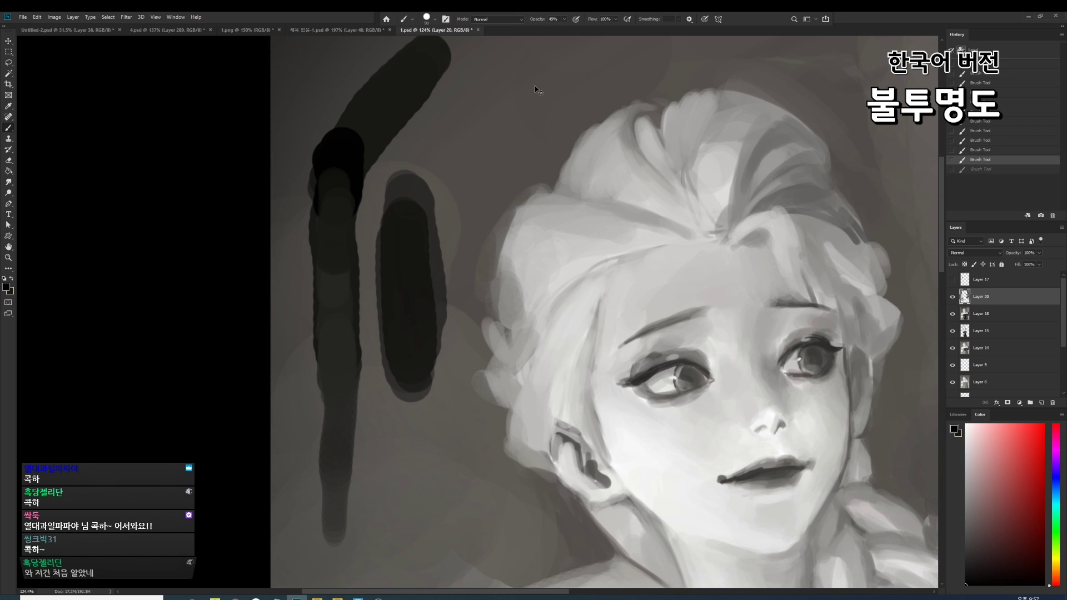
key(ctrl+z)
key(ctrl+z)
key(ctrl+z)
key(ctrl+z)
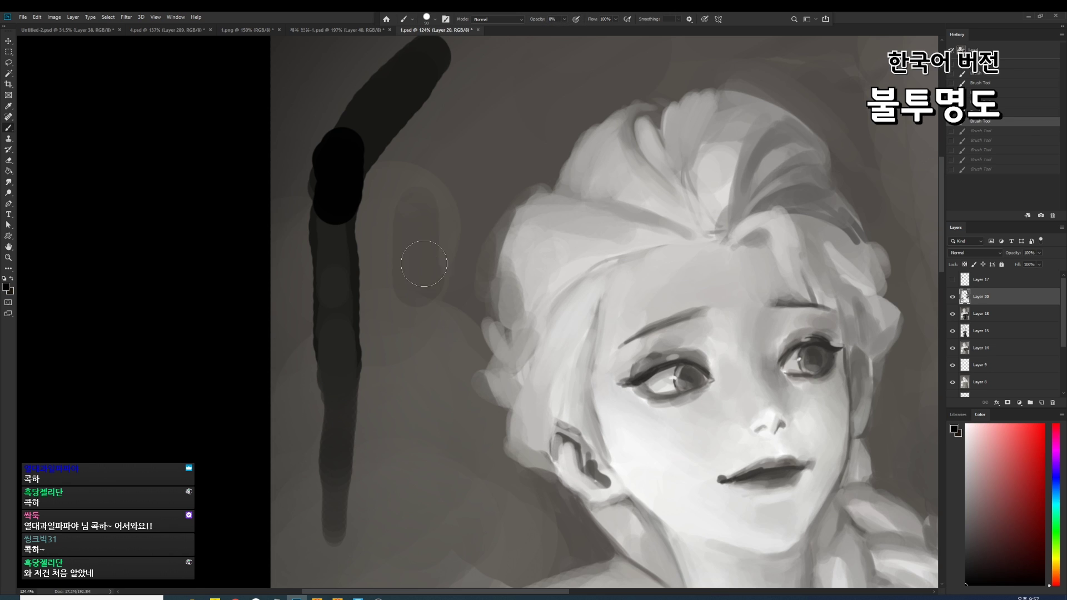
Paint a faint column of low-opacity dabs beside the strokes and zoom out.
drag(423, 227, 420, 383)
drag(420, 328, 424, 411)
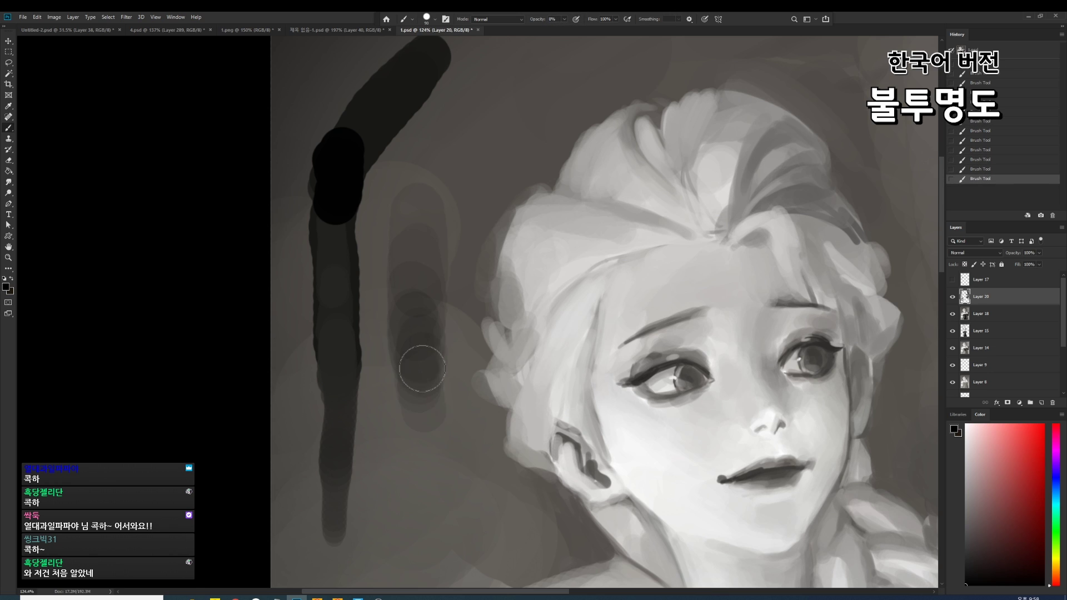
drag(426, 350, 435, 500)
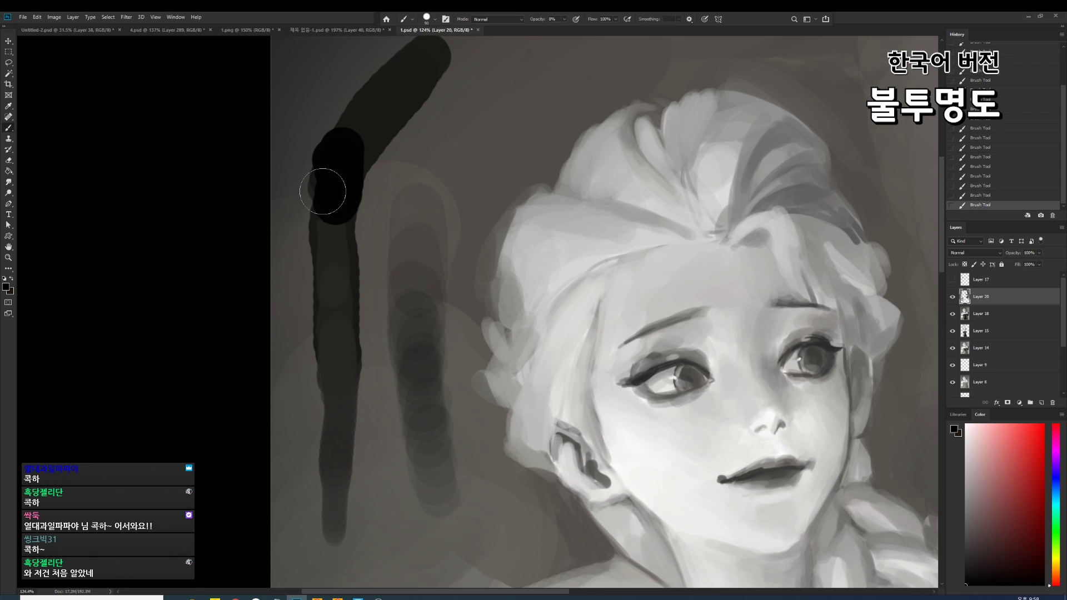
click(565, 20)
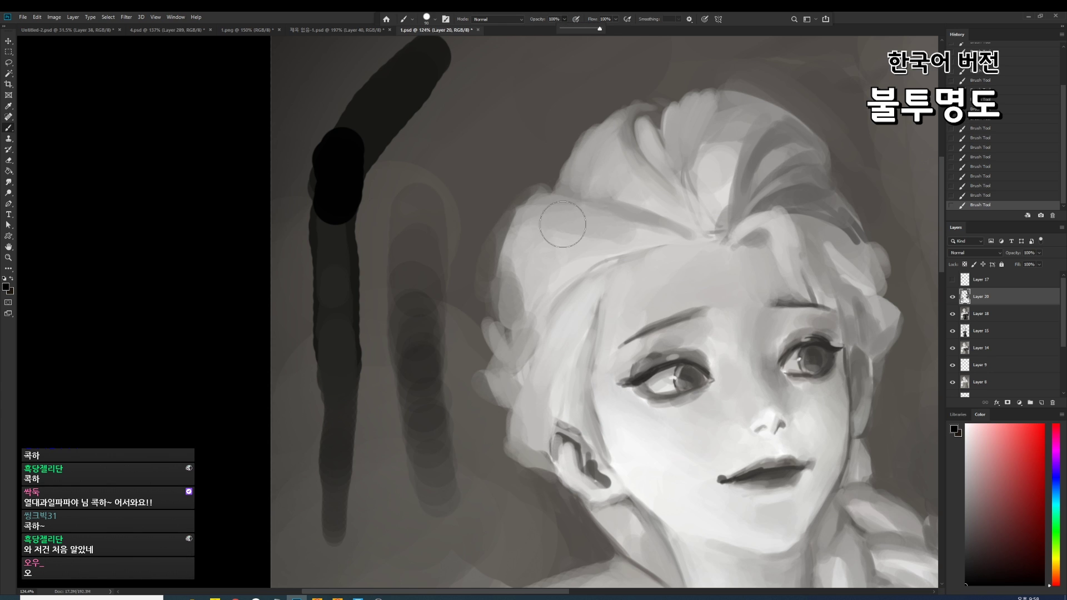
drag(562, 224, 470, 281)
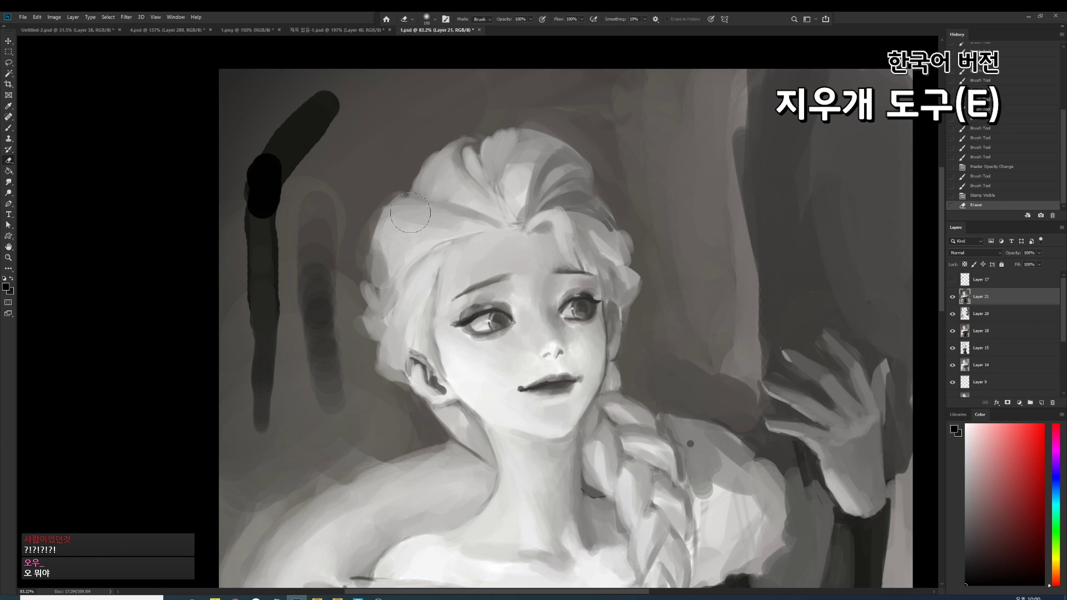
Add a new layer and paint a black diagonal brush stroke at upper right.
drag(410, 213, 412, 228)
click(310, 166)
key(ctrl+shift+alt+n)
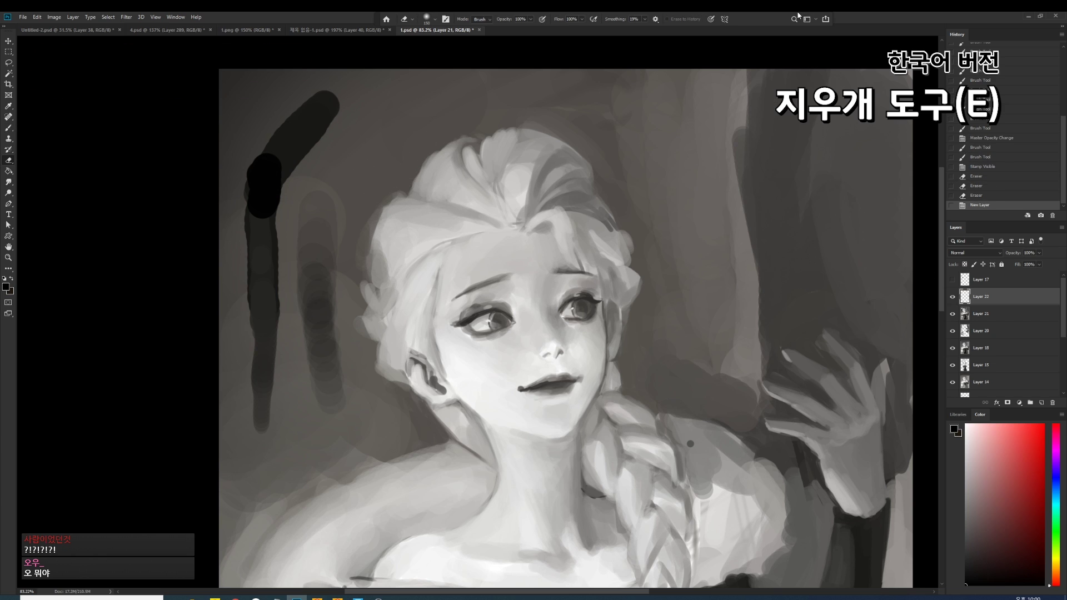
key(b)
mouse_move(628, 287)
mouse_down()
mouse_move(724, 185)
mouse_move(603, 280)
mouse_up()
drag(666, 211, 682, 178)
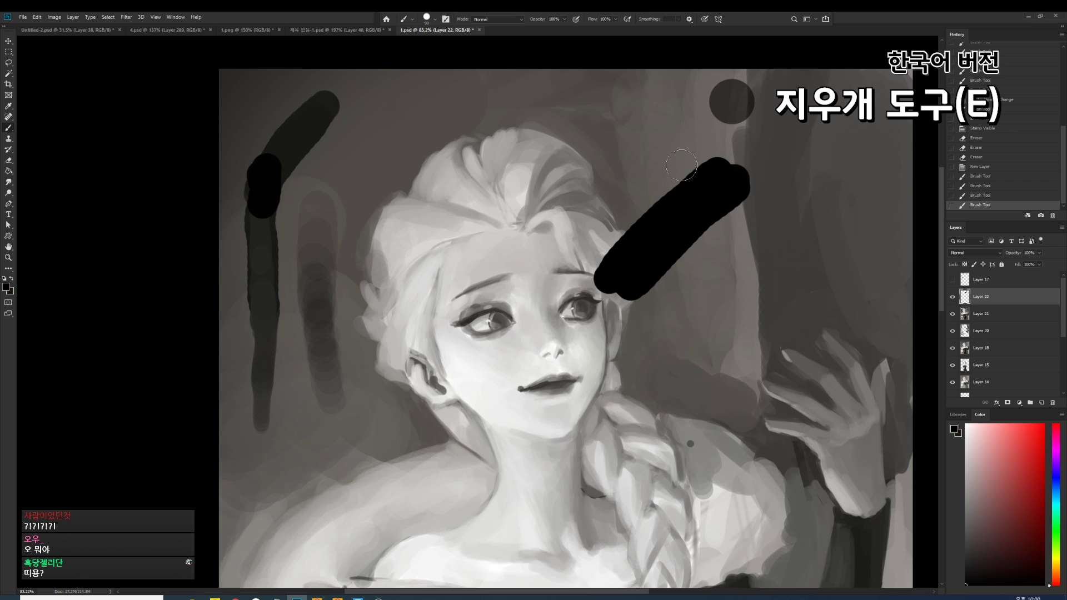
Try fading the stroke with the Soft Round Pressure Opacity brush, then undo.
right_click(682, 159)
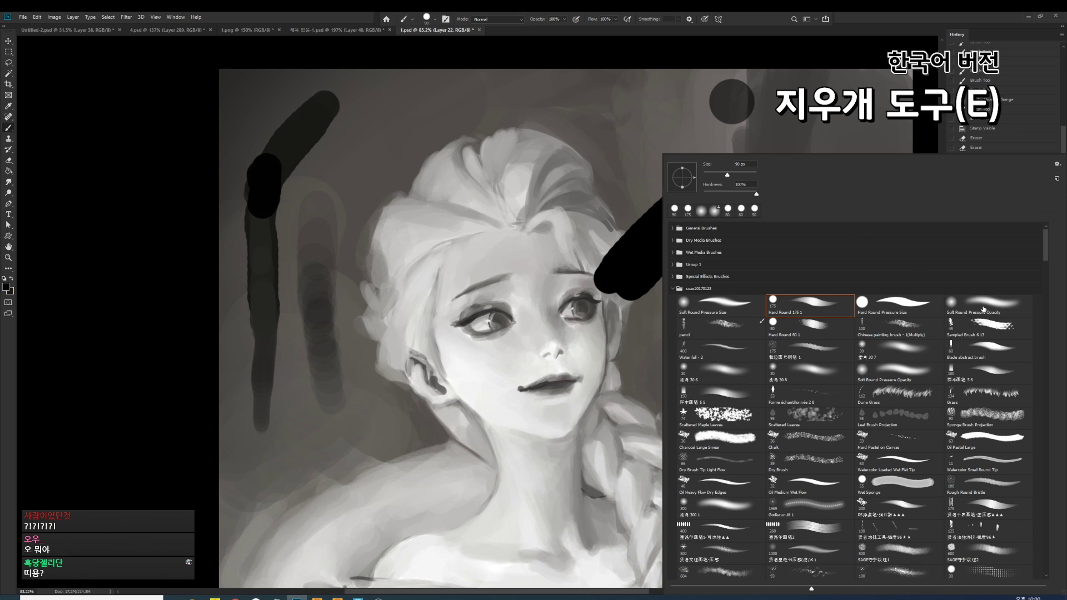
click(983, 309)
click(689, 148)
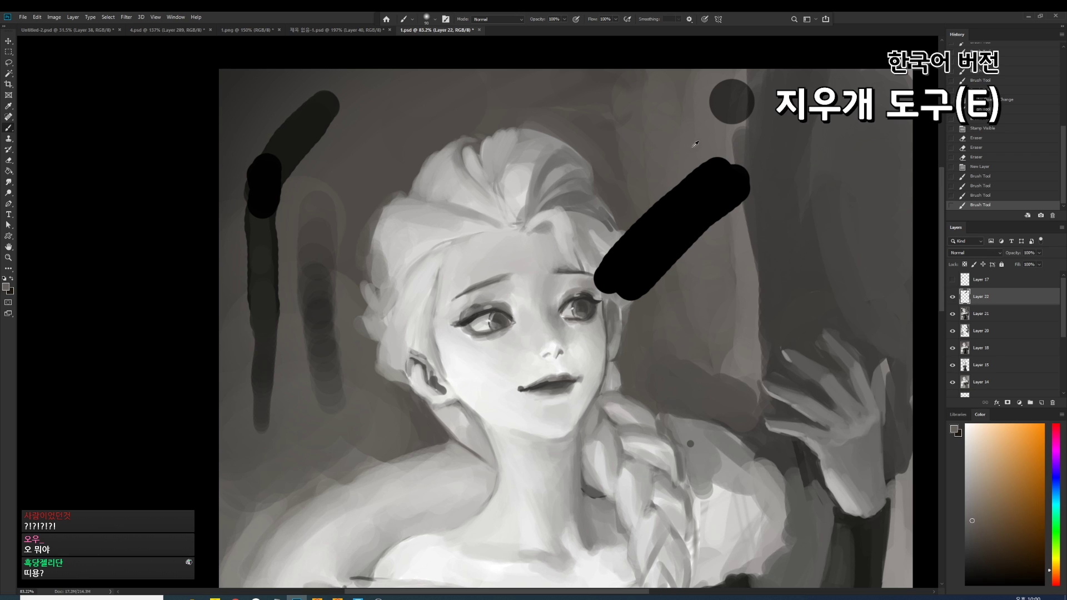
drag(711, 166, 583, 233)
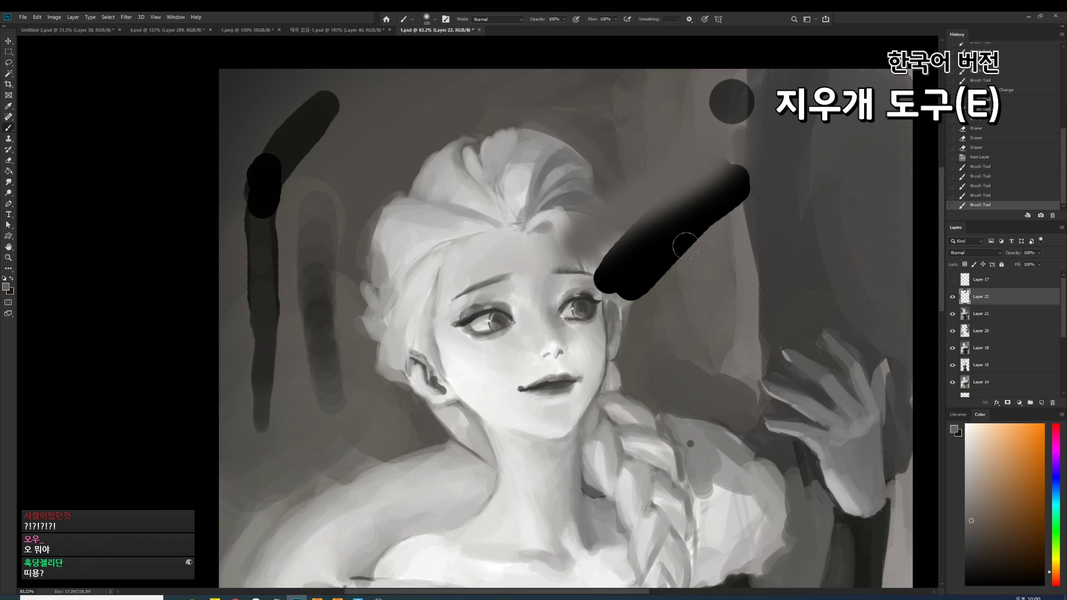
key(ctrl+z)
key(ctrl+z)
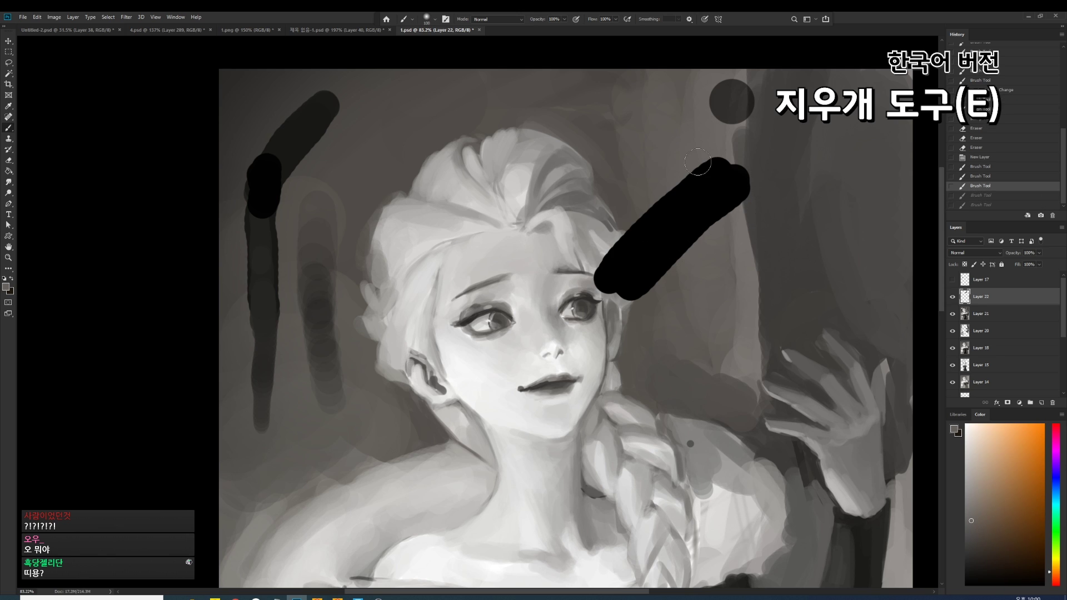
Choose the Hard Round 175 preset and paint a thick black stroke across the face.
key(e)
right_click(710, 197)
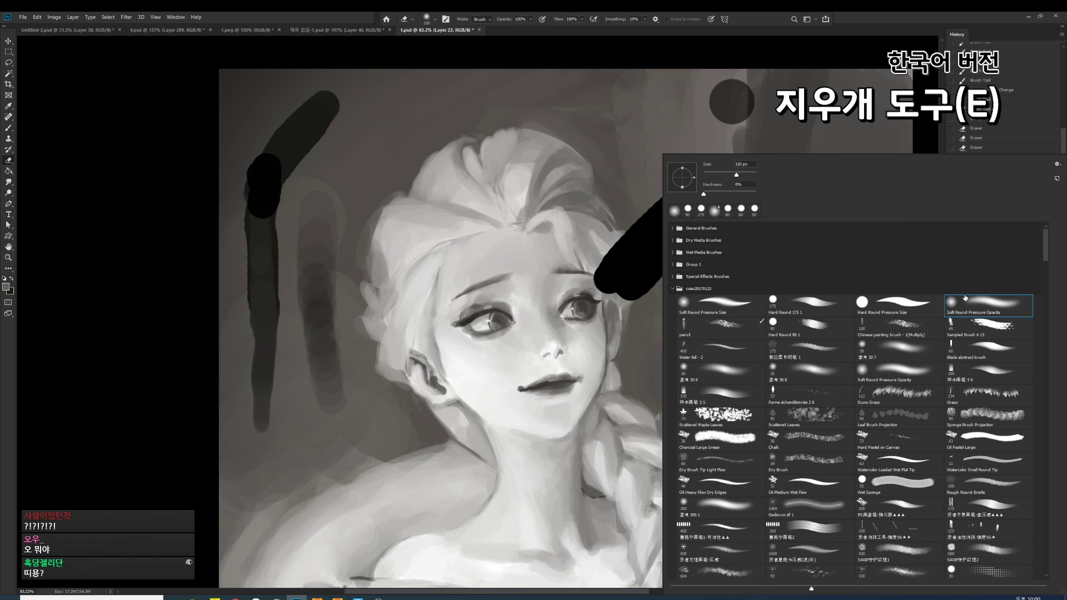
click(661, 312)
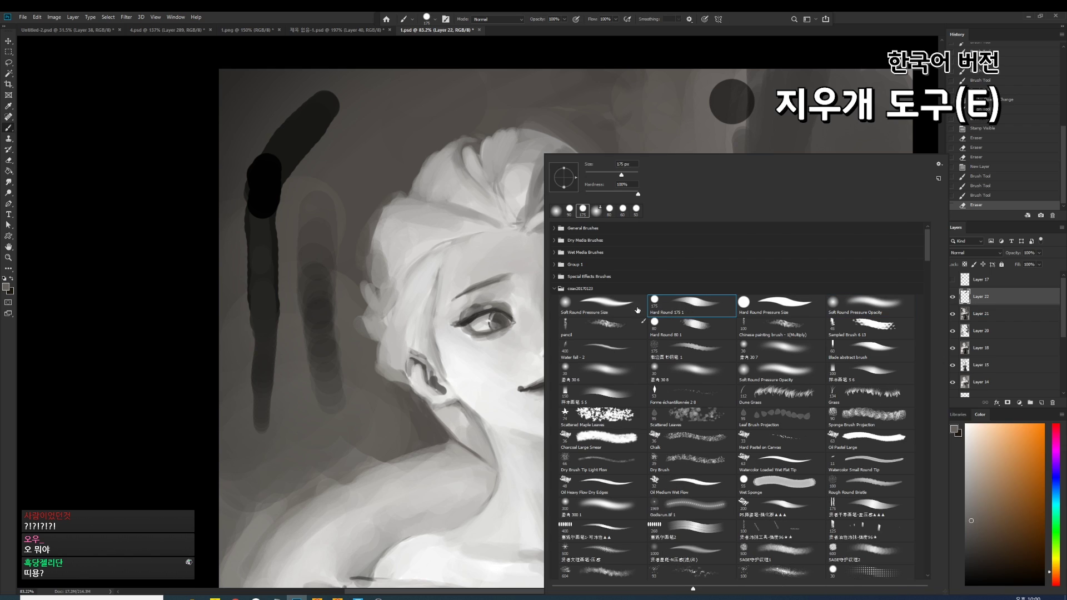
mouse_move(476, 358)
mouse_down()
mouse_move(533, 297)
mouse_move(427, 410)
mouse_up()
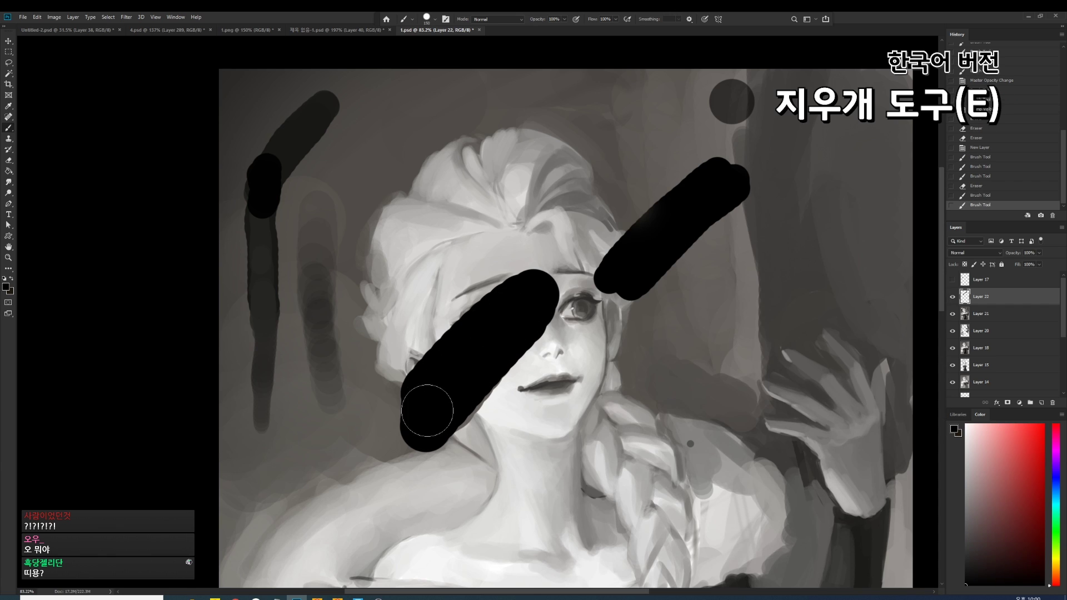
Erase all the black strokes with the Eraser enlarged to 300.
key(e)
drag(530, 281, 408, 370)
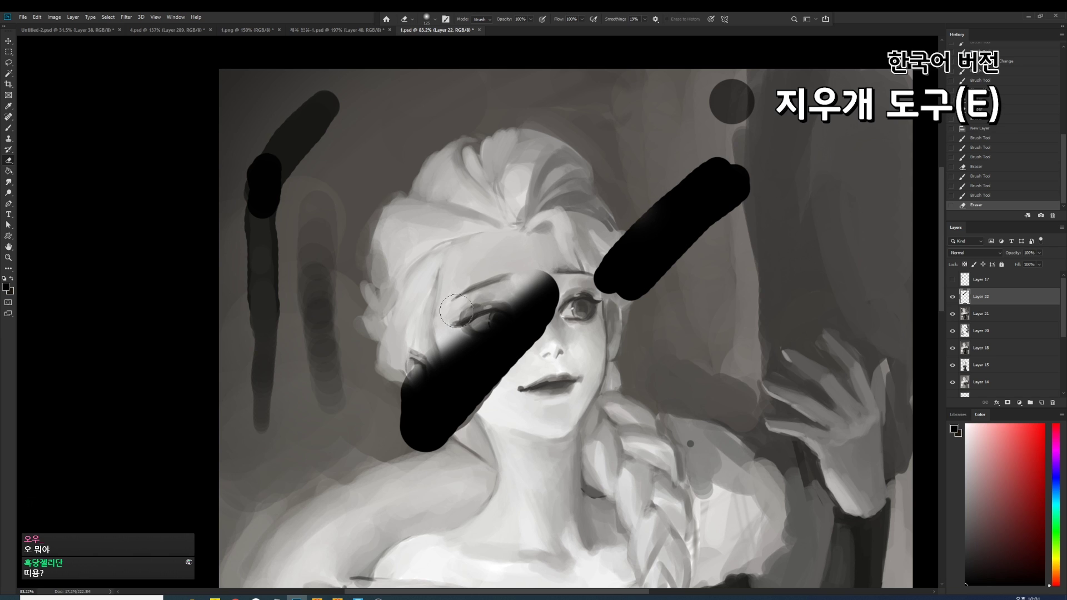
key(bracketright)
key(bracketright)
key(bracketright)
drag(422, 428, 550, 289)
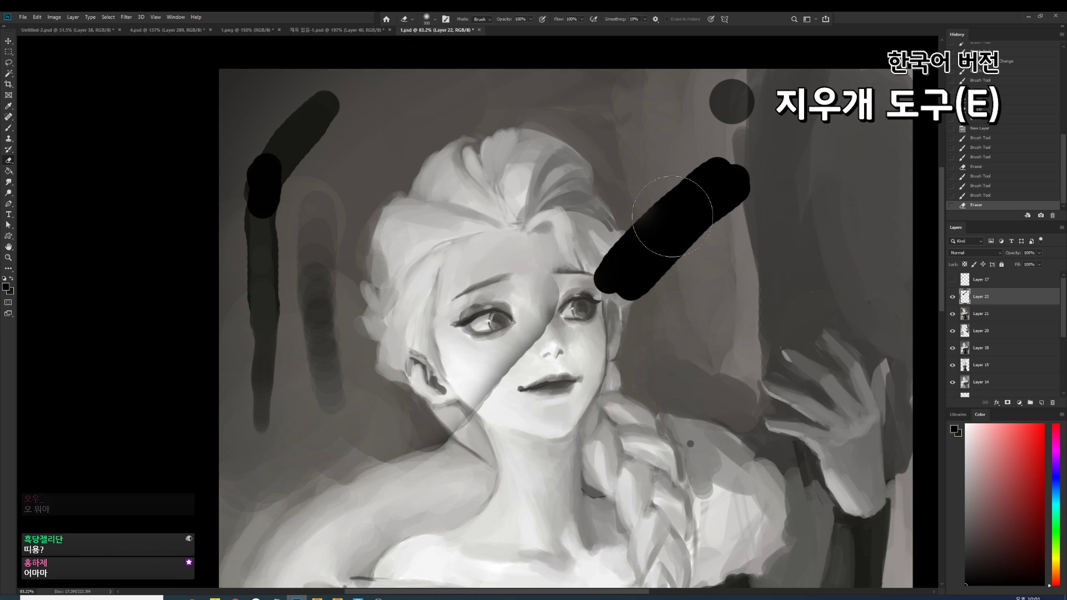
drag(722, 177, 611, 284)
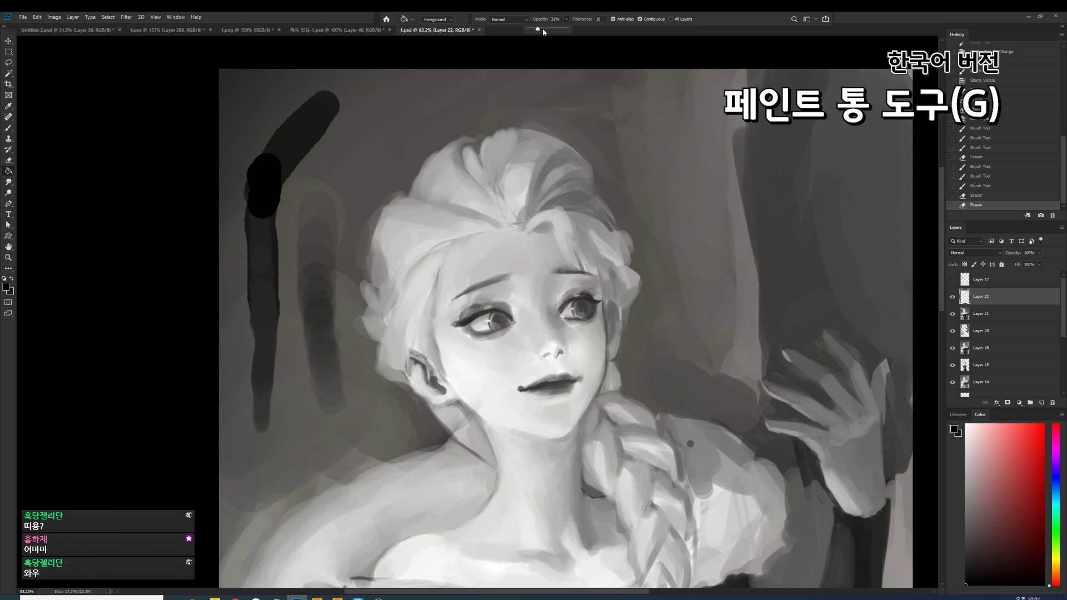
drag(558, 31, 599, 37)
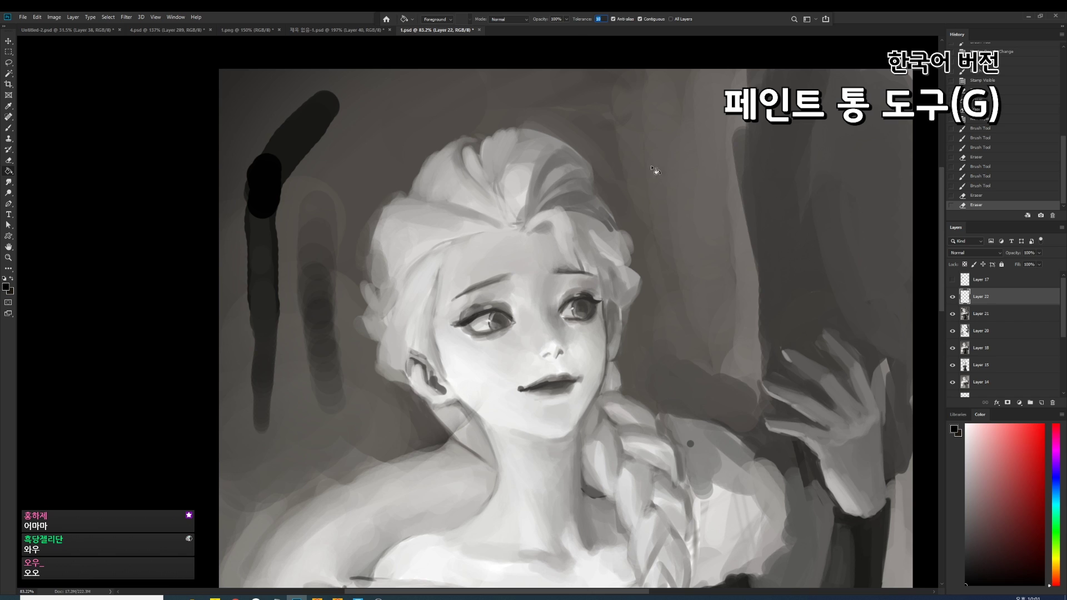
click(709, 240)
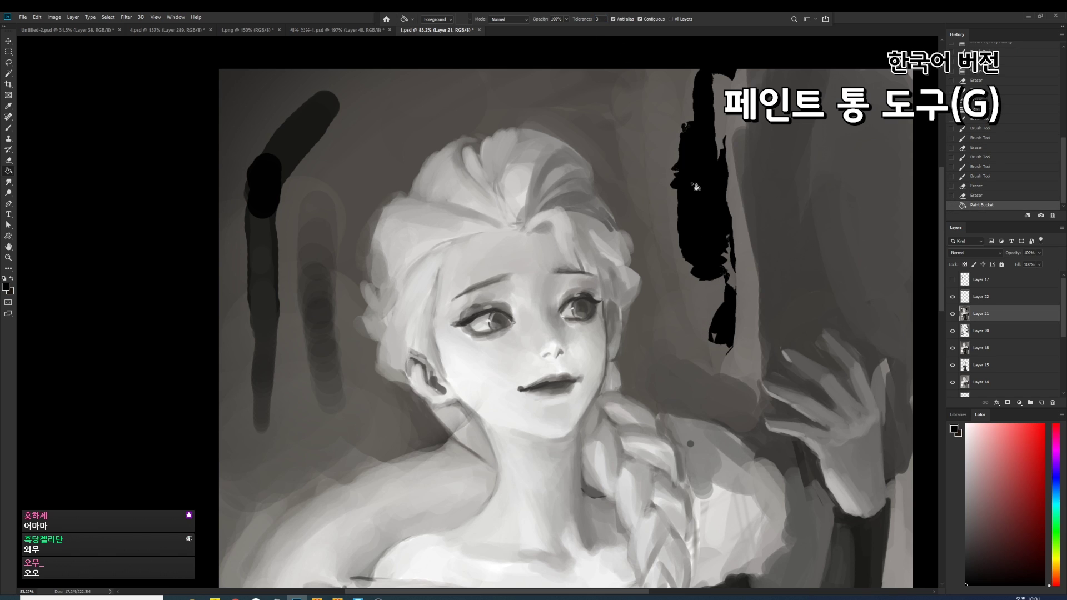
key(ctrl+z)
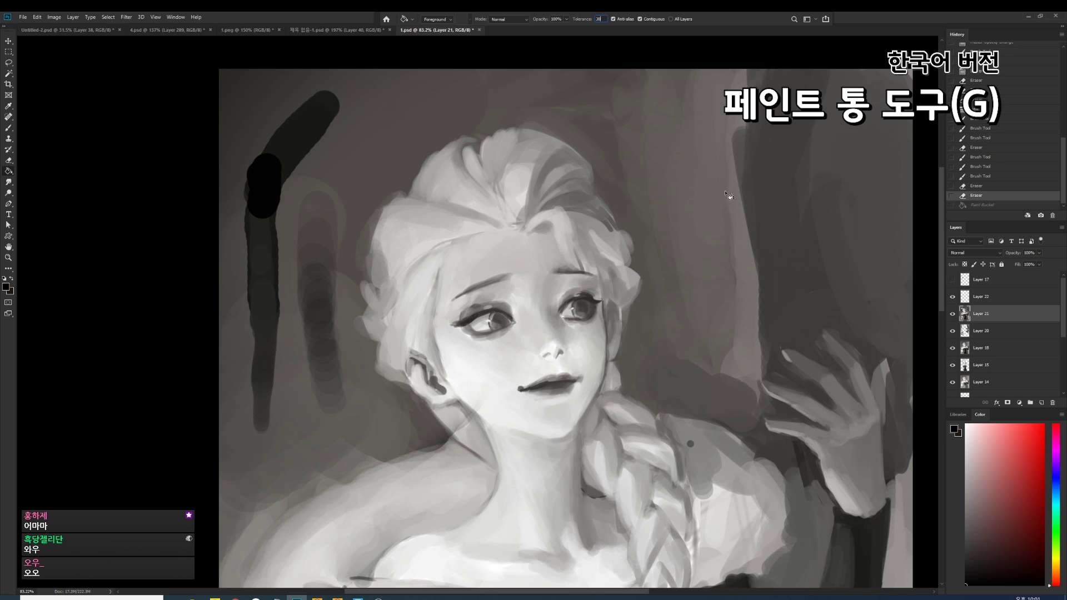
click(723, 279)
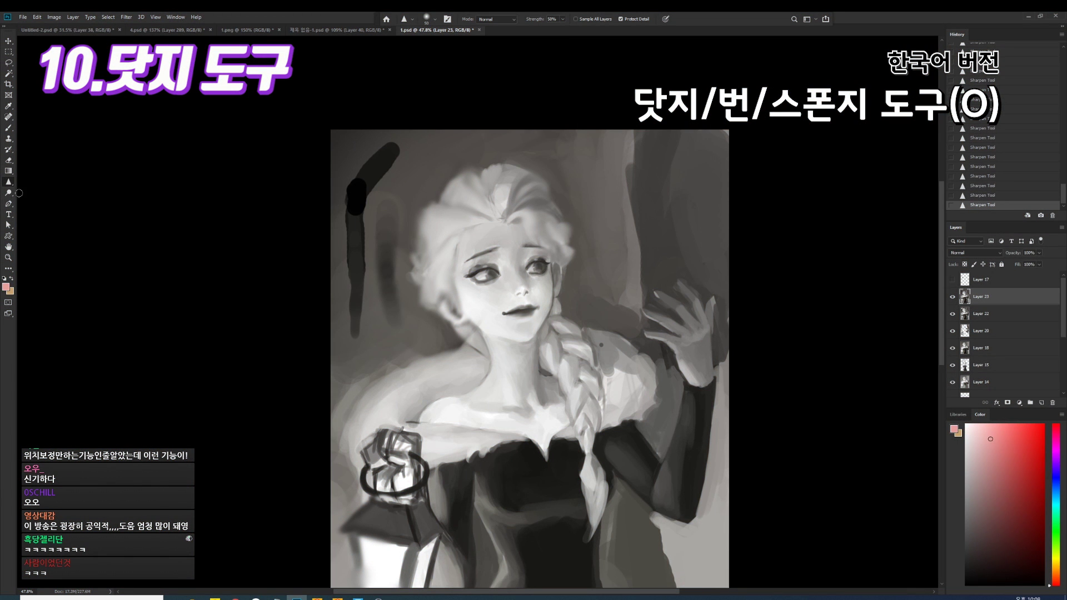
Cycle through the Dodge, Sponge and Burn tools and shrink the brush from 500 to 200.
click(8, 194)
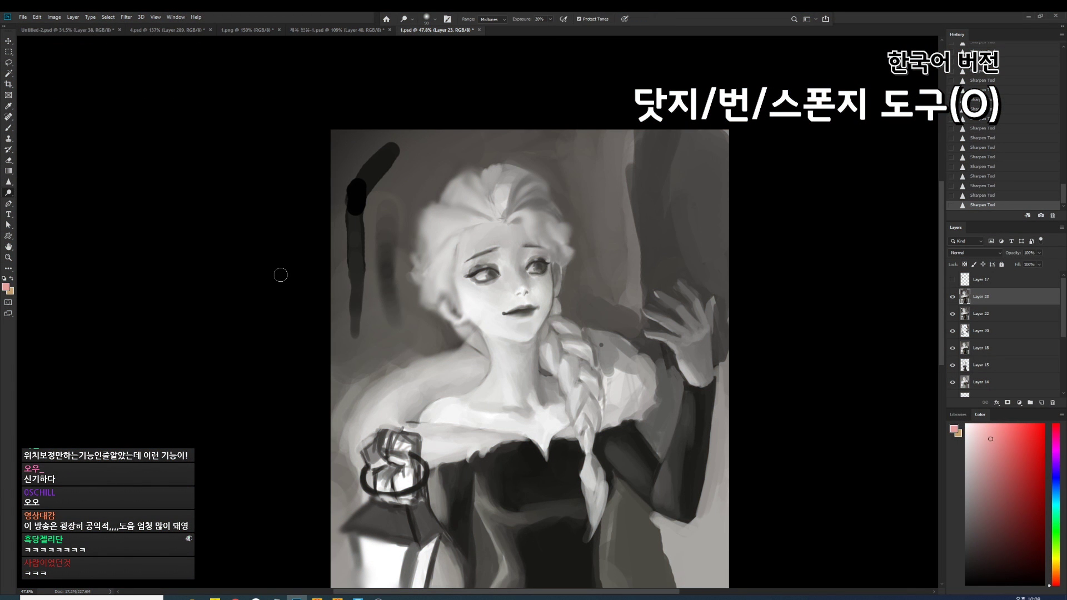
key(shift+o)
key(shift+o)
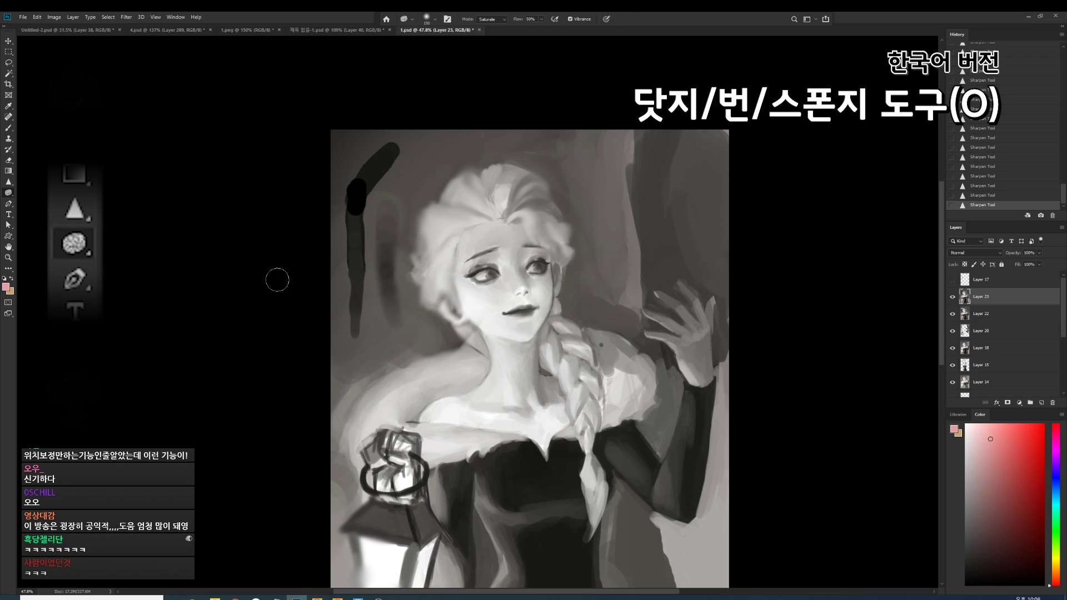
key(shift+o)
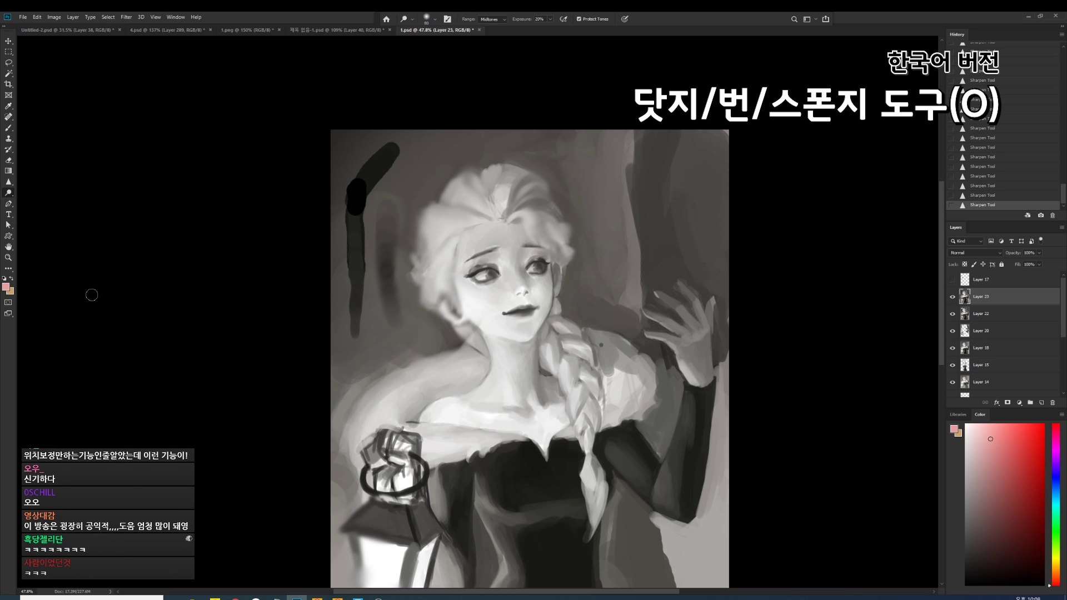
key(shift+o)
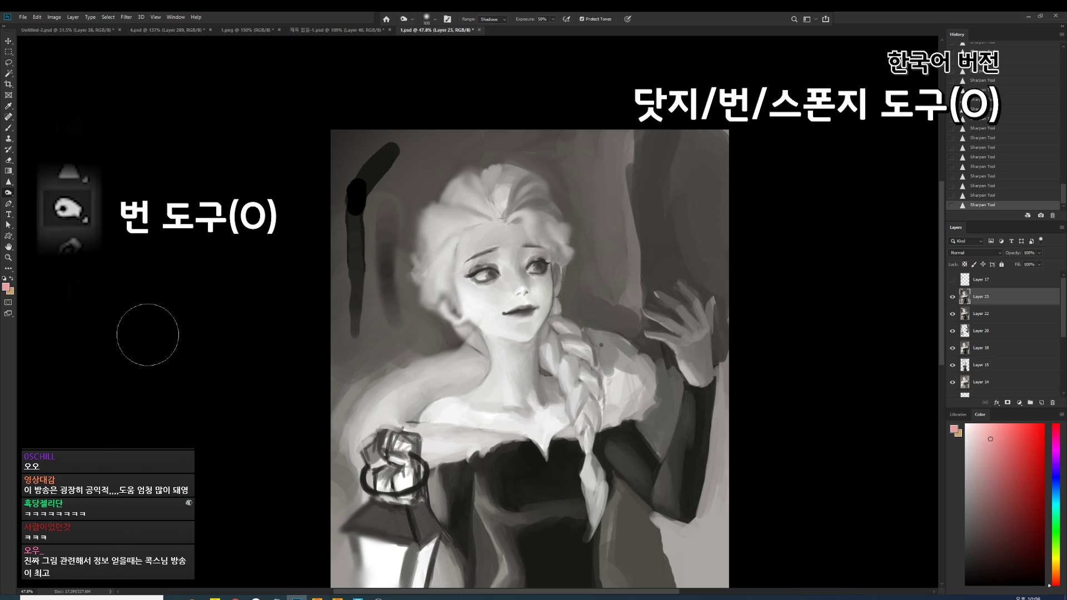
key(bracketleft)
key(bracketleft)
key(bracketleft)
key(bracketleft)
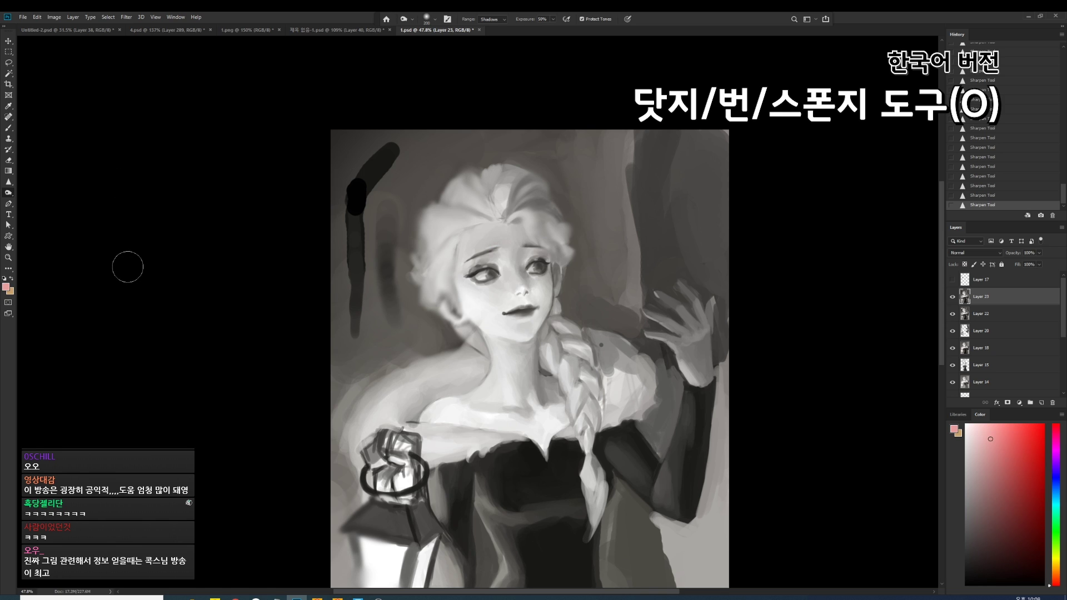
key(shift+o)
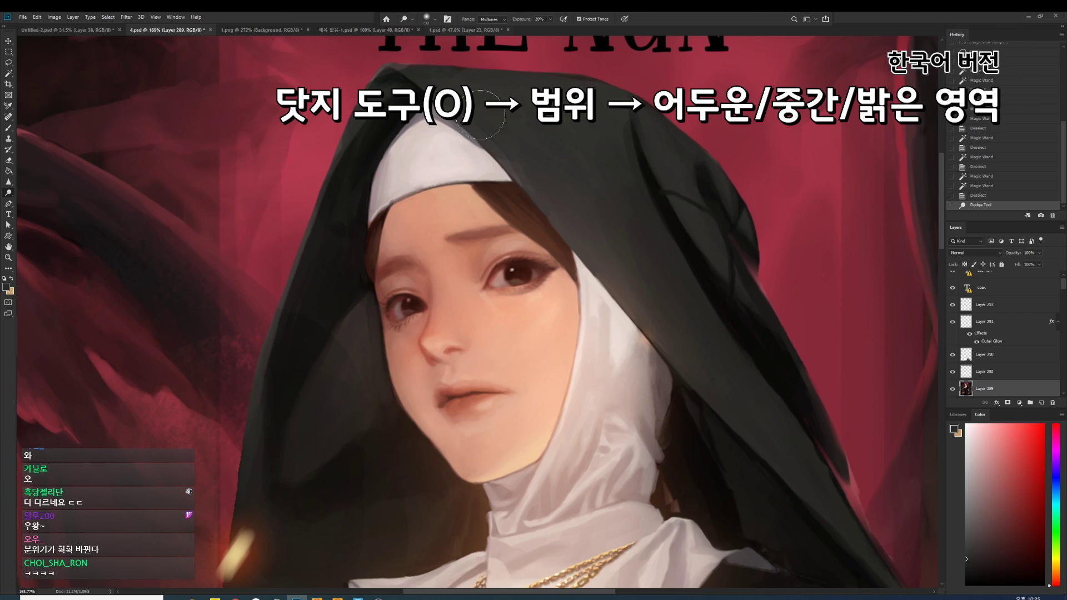
Try dodging the hood with the default and Highlights ranges, undoing each stroke.
drag(534, 123, 800, 196)
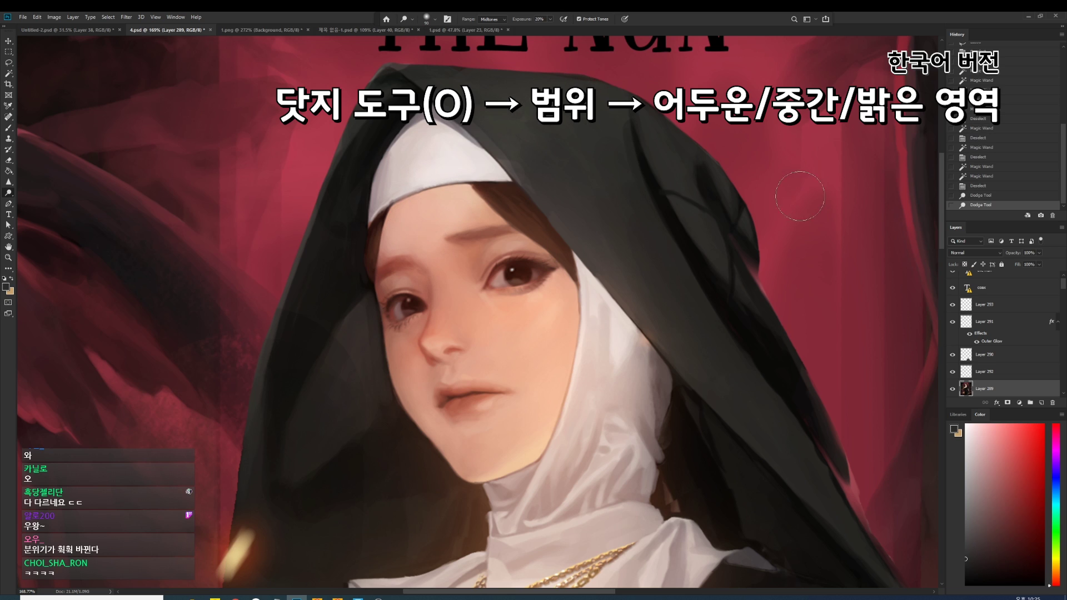
key(ctrl+z)
click(491, 19)
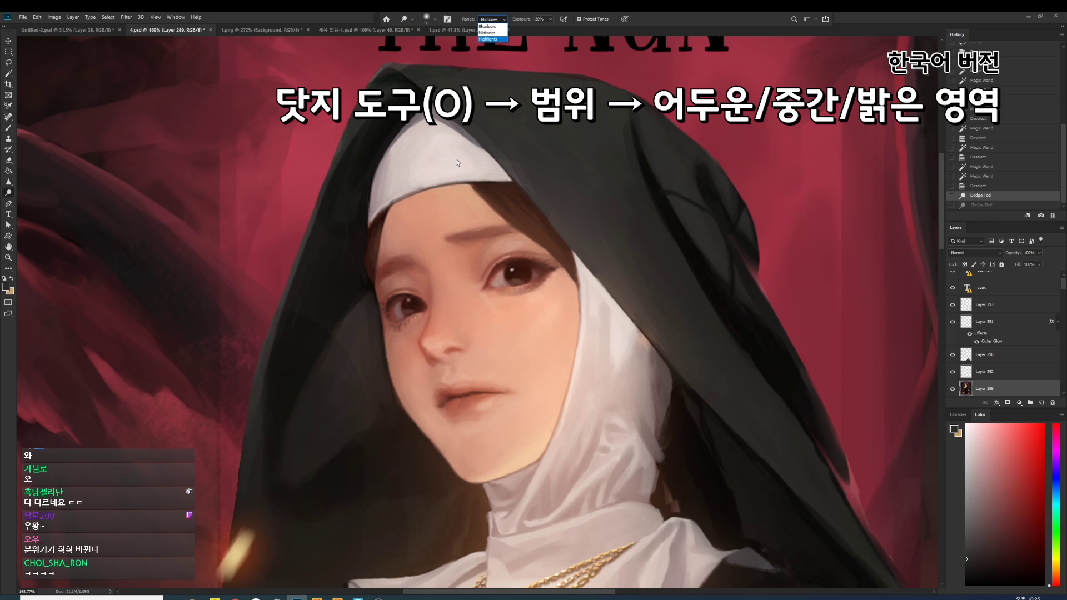
click(487, 39)
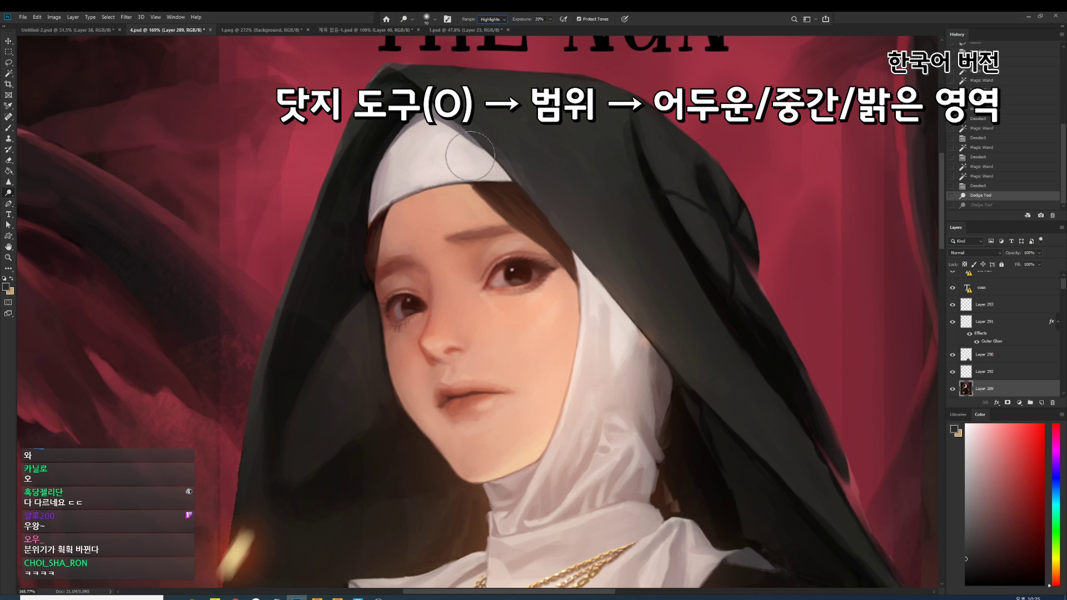
mouse_move(422, 167)
mouse_down()
mouse_move(498, 161)
mouse_move(790, 331)
mouse_up()
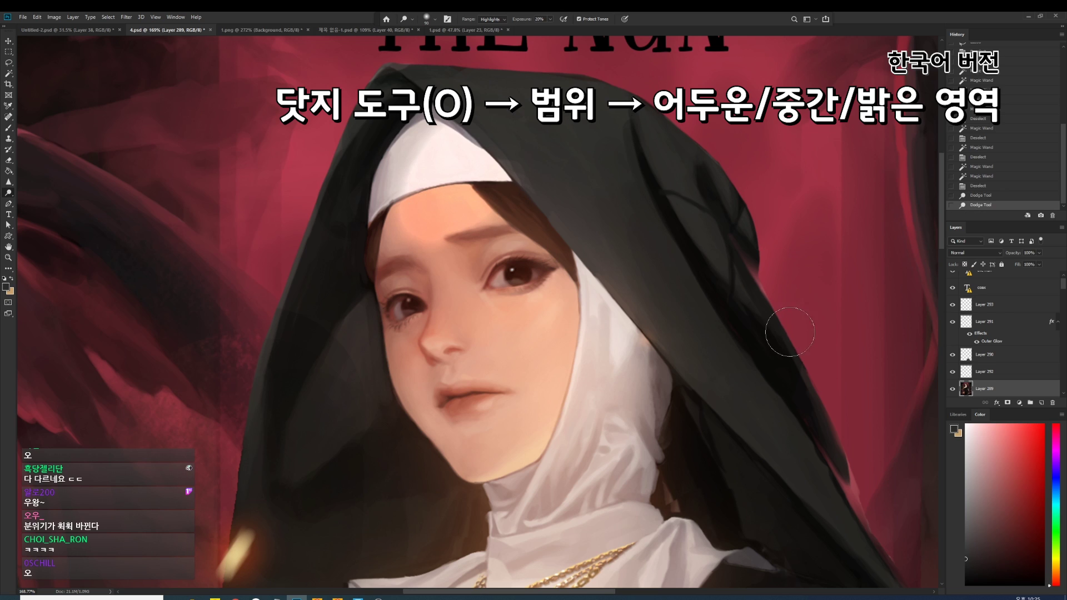
key(ctrl+z)
Try Shadows-range dodging on the chin, undo it, and bring the hood's left side into view.
click(491, 19)
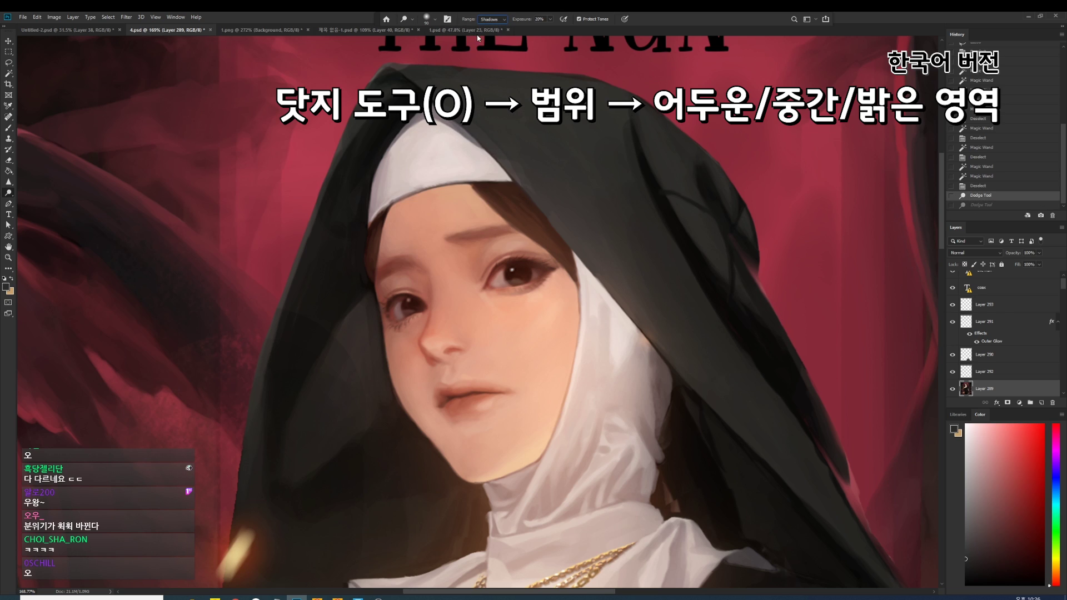
drag(462, 145, 441, 449)
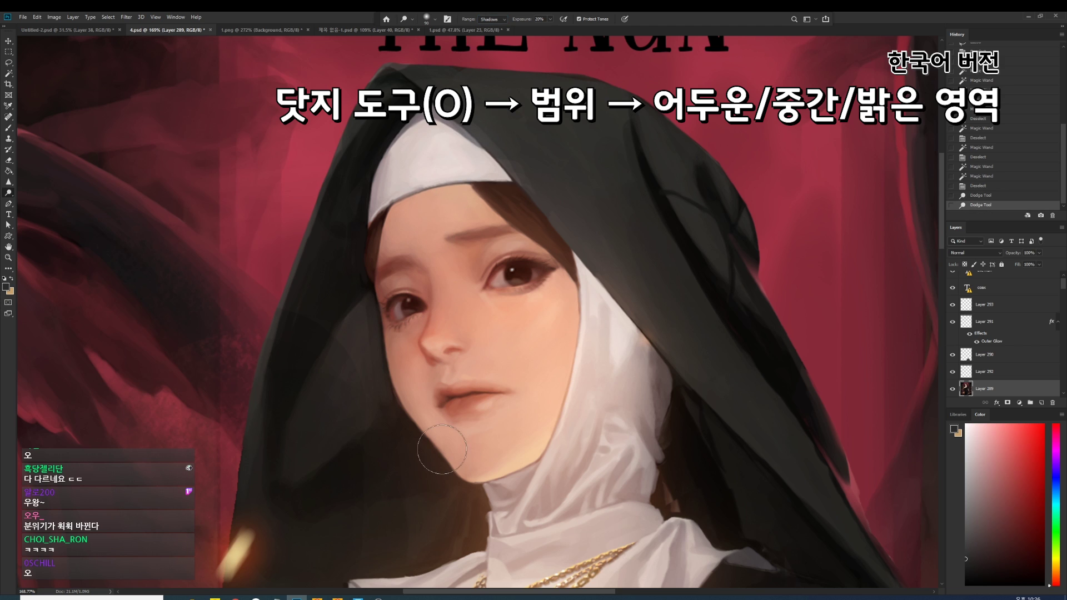
key(ctrl+z)
drag(366, 393, 475, 286)
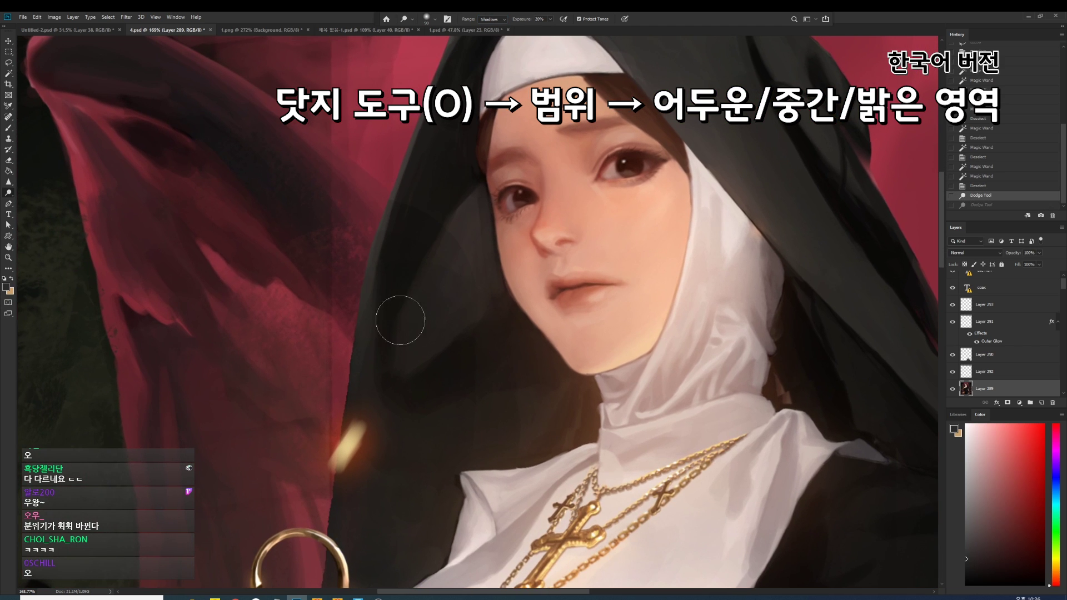
scroll(452, 237, up, 3)
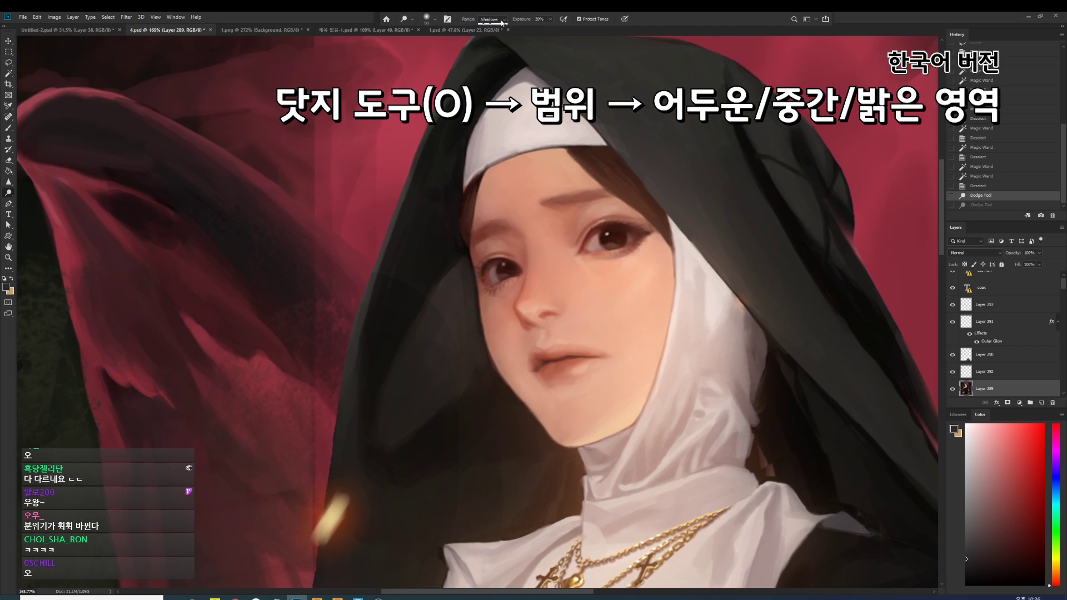
Lighten the dark hood beside the face using Highlights then Shadows range.
click(489, 40)
click(394, 300)
drag(388, 435, 406, 274)
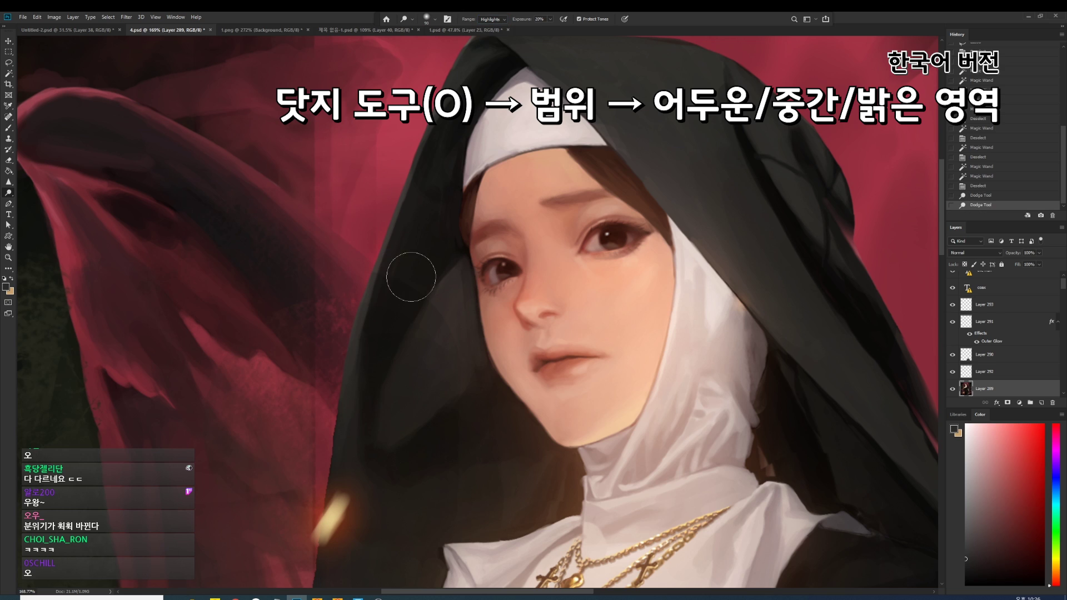
key(ctrl+z)
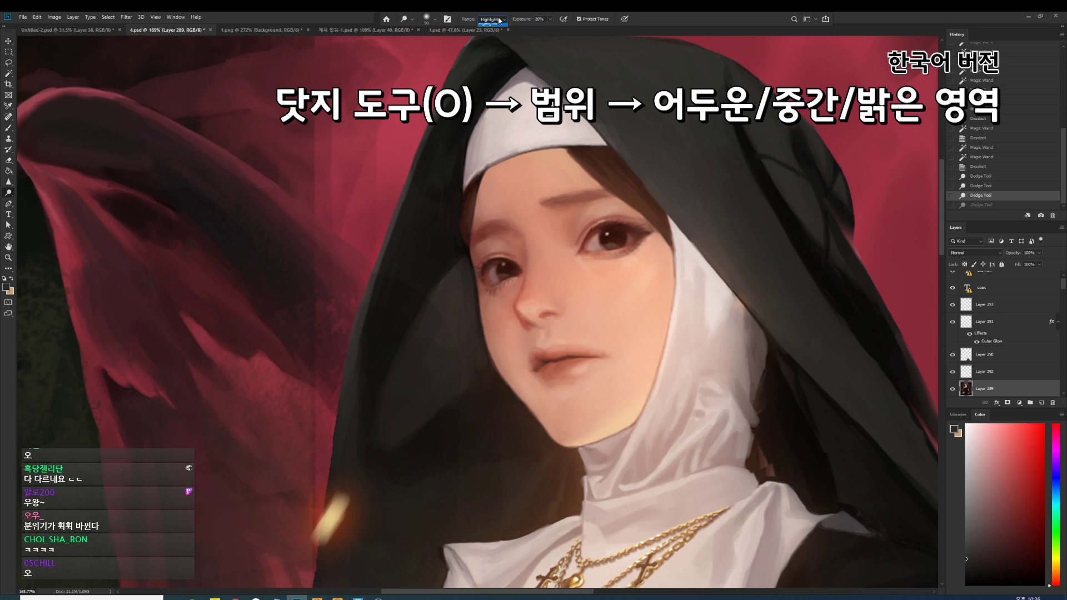
click(494, 23)
drag(381, 476, 372, 462)
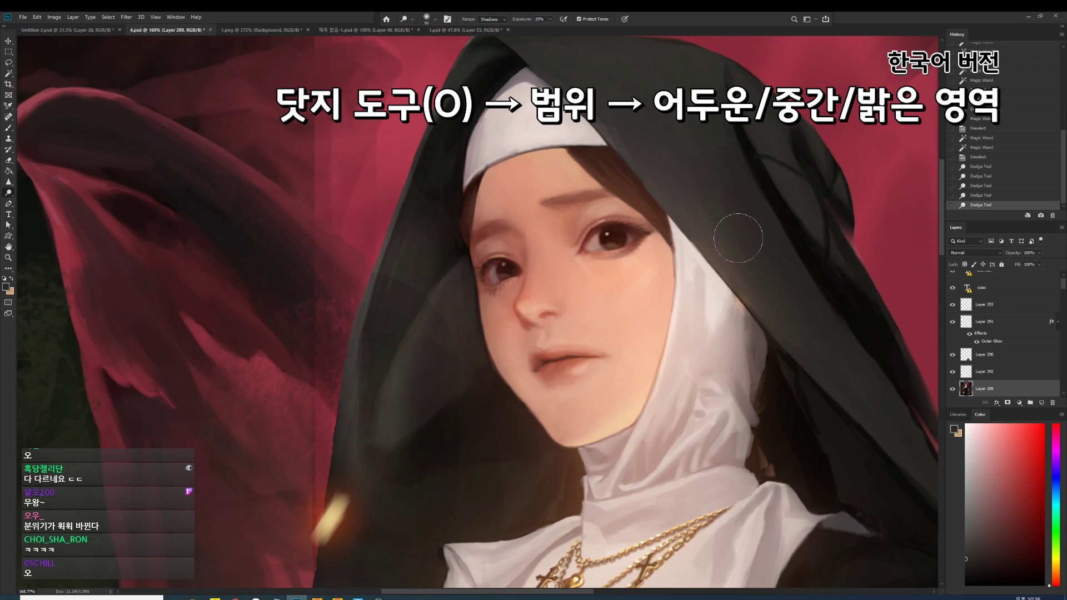
key(ctrl+alt+z)
key(ctrl+alt+z)
key(ctrl+alt+z)
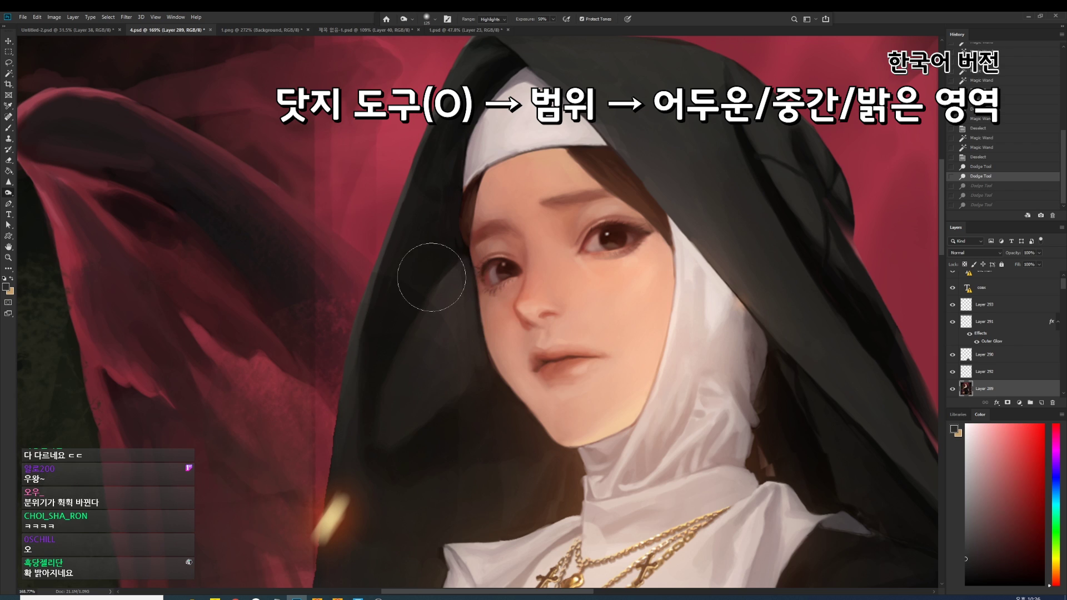
Switch to Burn with Shadows range and darken the hood's left edge.
key(shift+o)
click(492, 19)
click(486, 26)
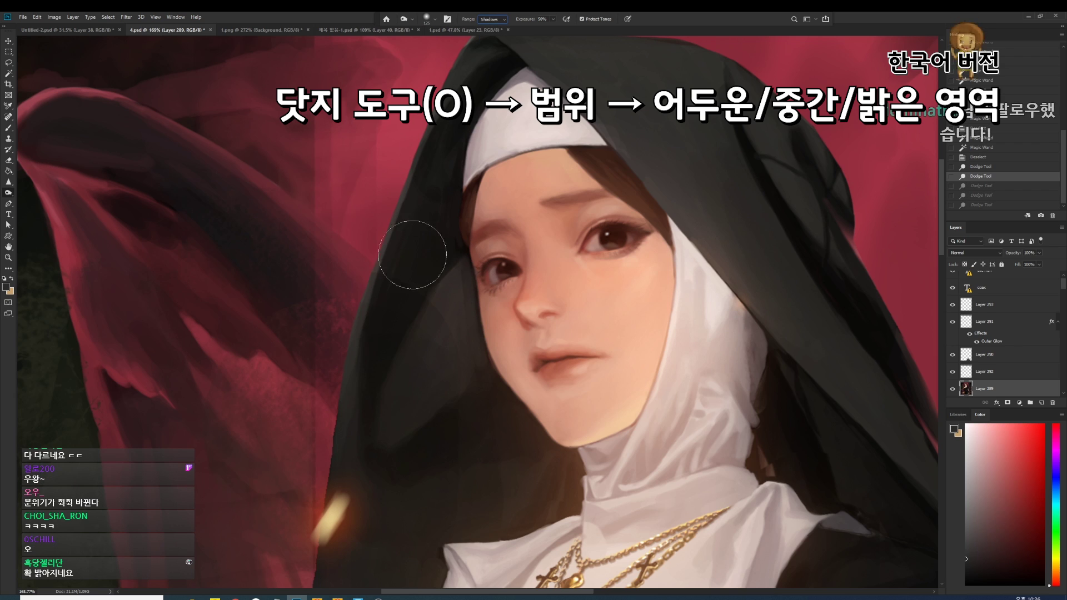
mouse_move(405, 239)
mouse_down()
mouse_move(424, 245)
mouse_move(405, 335)
mouse_up()
Undo the hood burn, set Burn range to Highlights, and darken the face highlights.
key(ctrl+z)
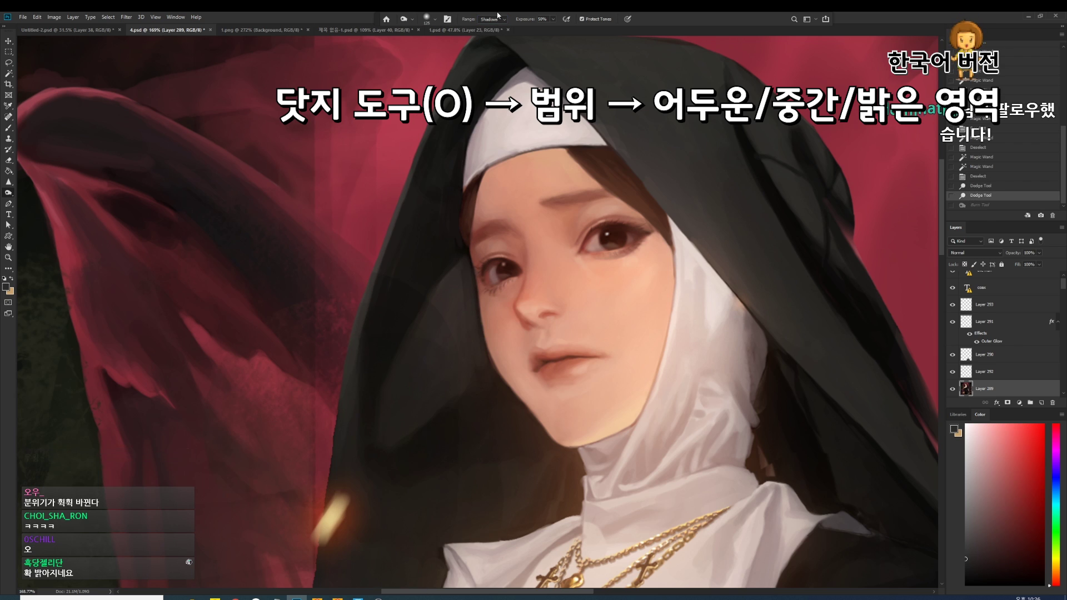
click(491, 20)
click(492, 39)
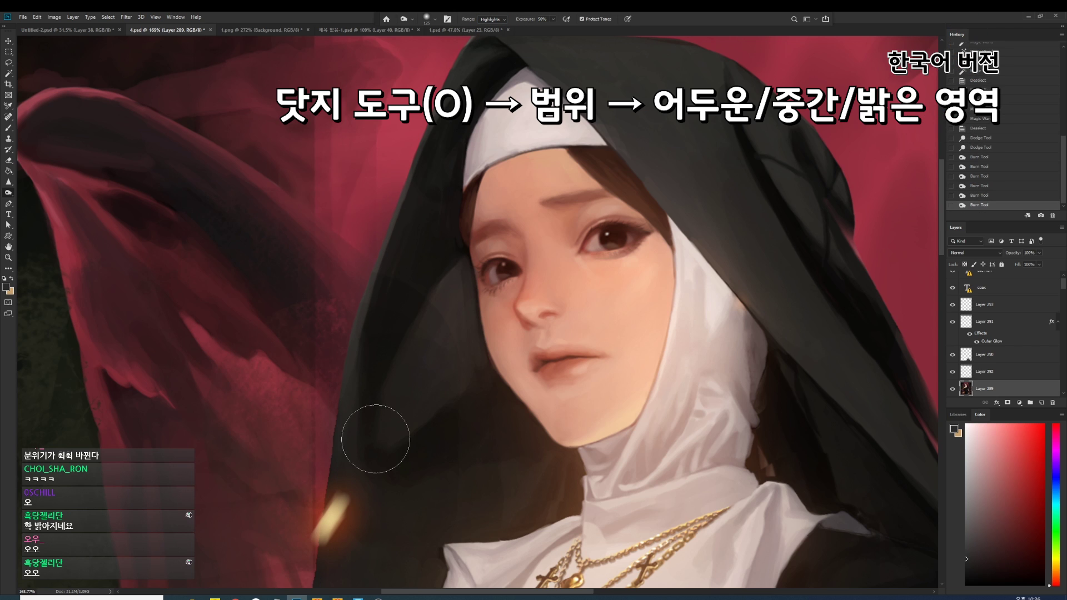
drag(374, 436, 393, 352)
key(ctrl+0)
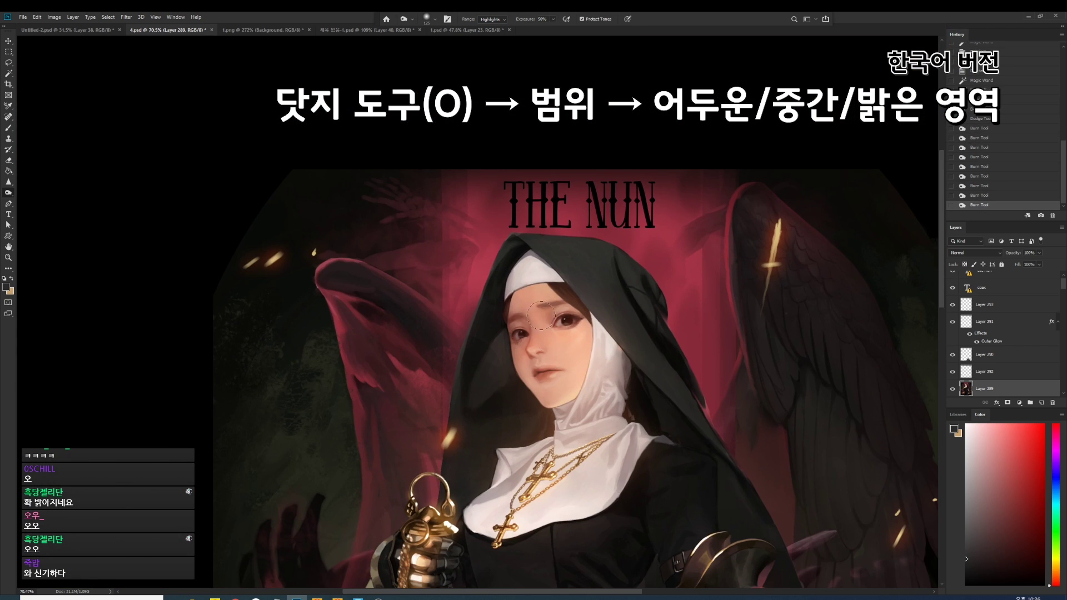
Burn around the eye and nose with Shadows range, toggling the last burn with undo/redo.
scroll(495, 295, up, 5)
key(bracketright)
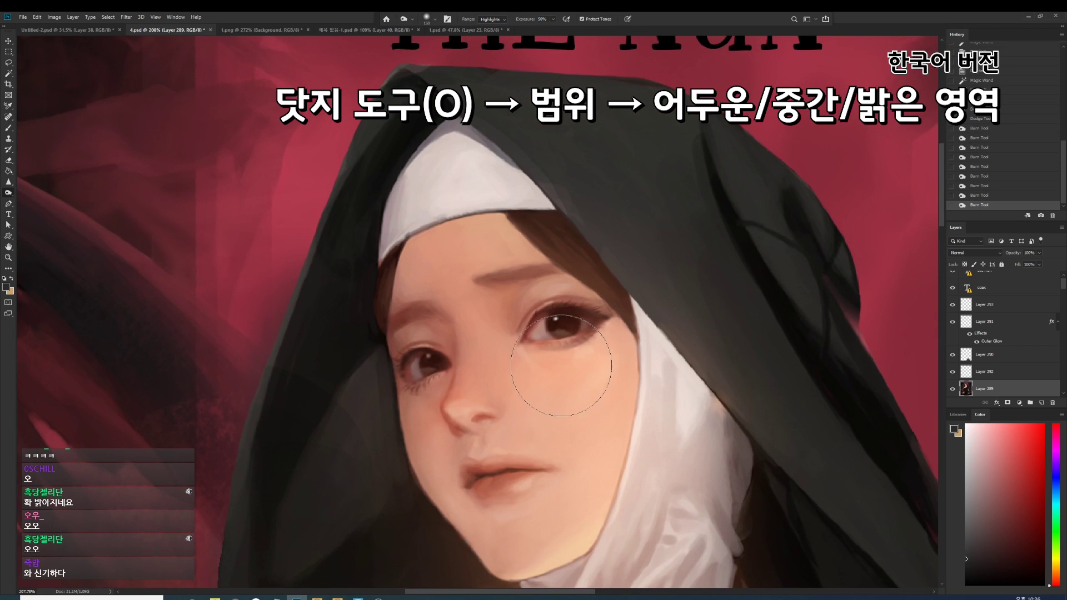
drag(492, 340, 423, 267)
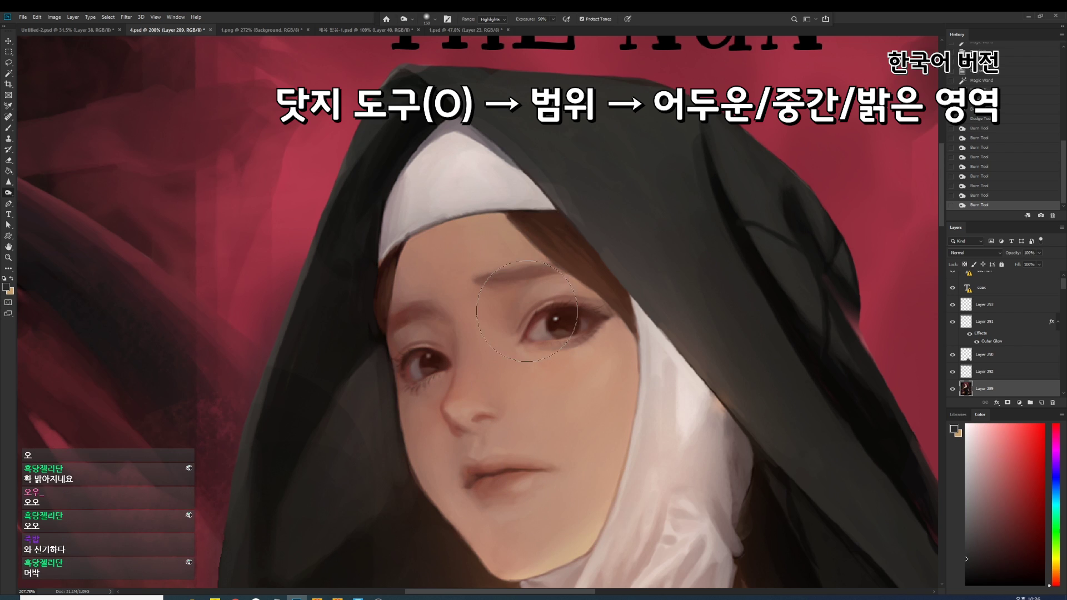
key(ctrl+z)
click(492, 19)
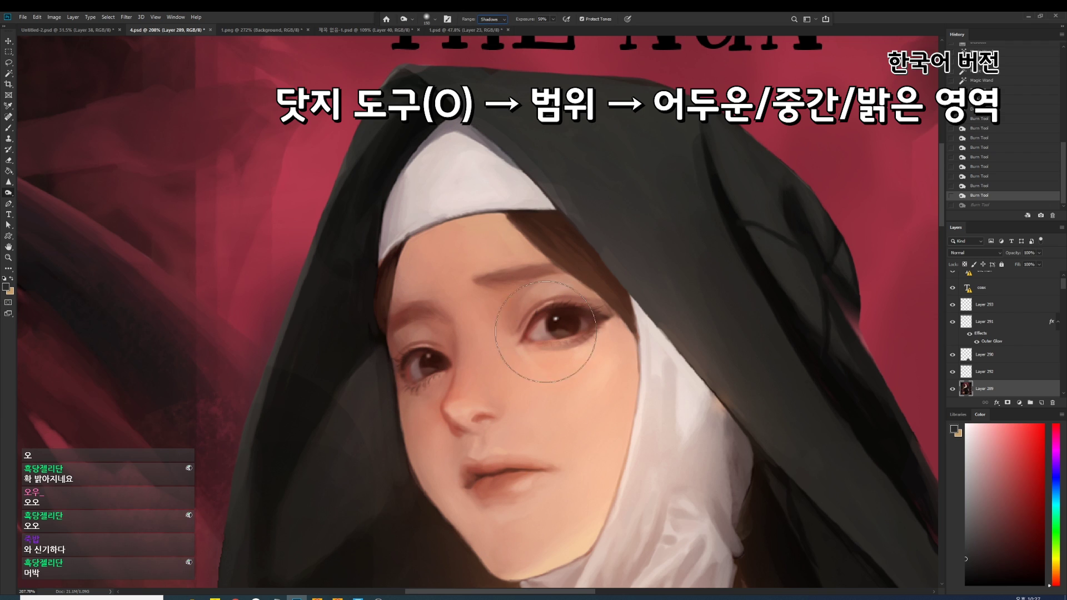
key(ctrl+shift+z)
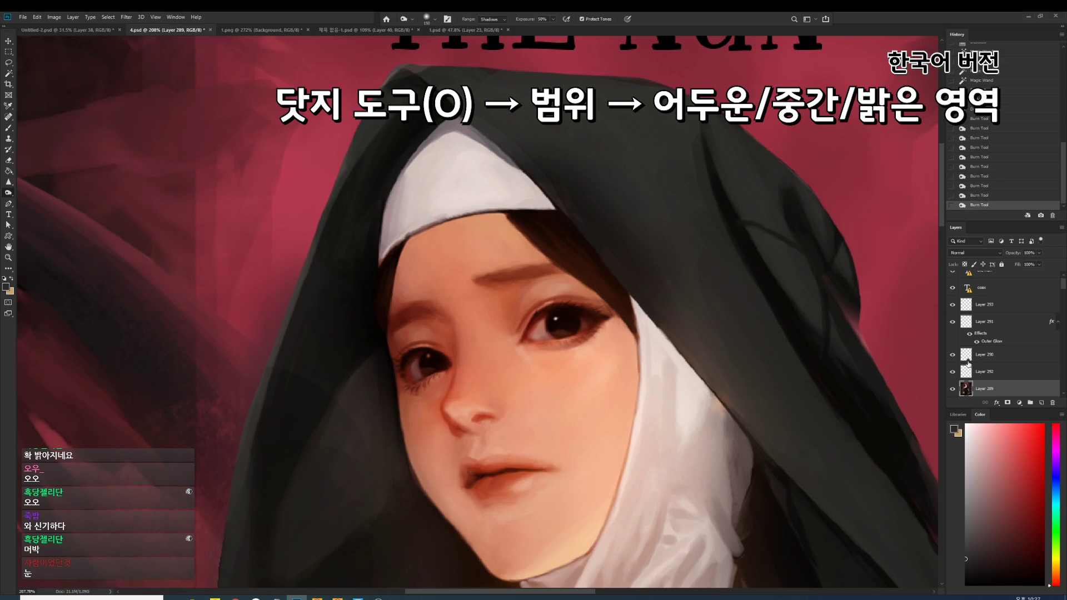
key(ctrl+z)
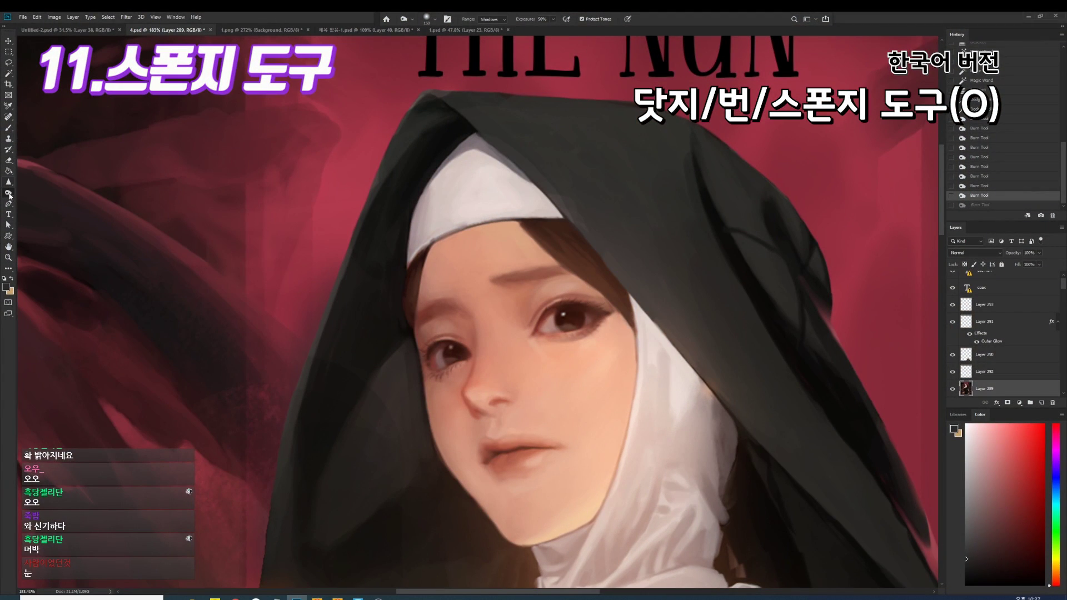
Select the Sponge tool in Desaturate mode and trial-desaturate the nose and chin skin.
right_click(9, 195)
click(36, 210)
click(492, 18)
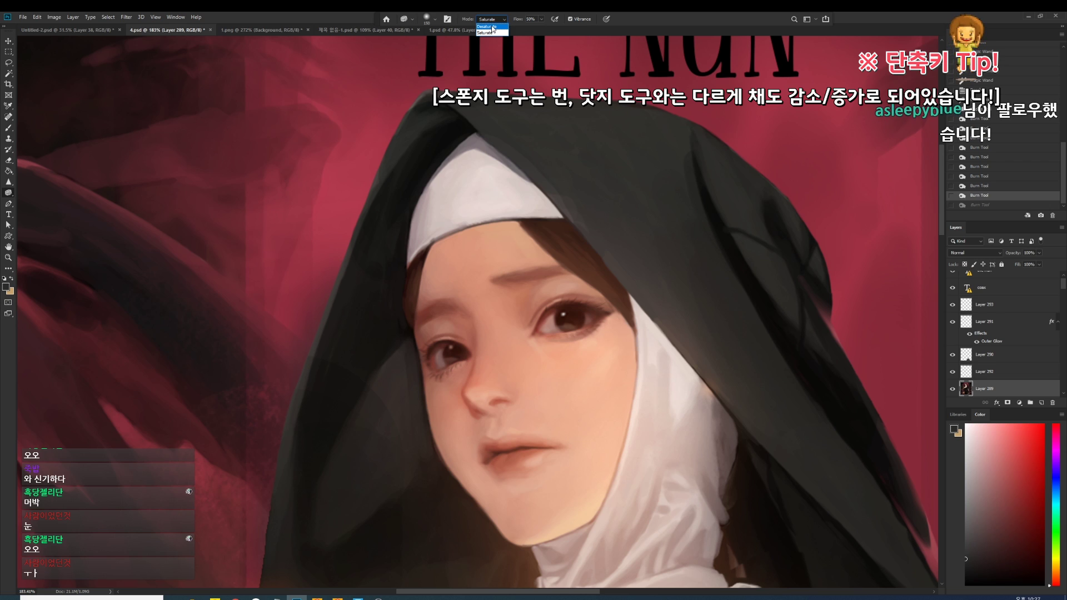
click(492, 27)
drag(511, 357, 561, 389)
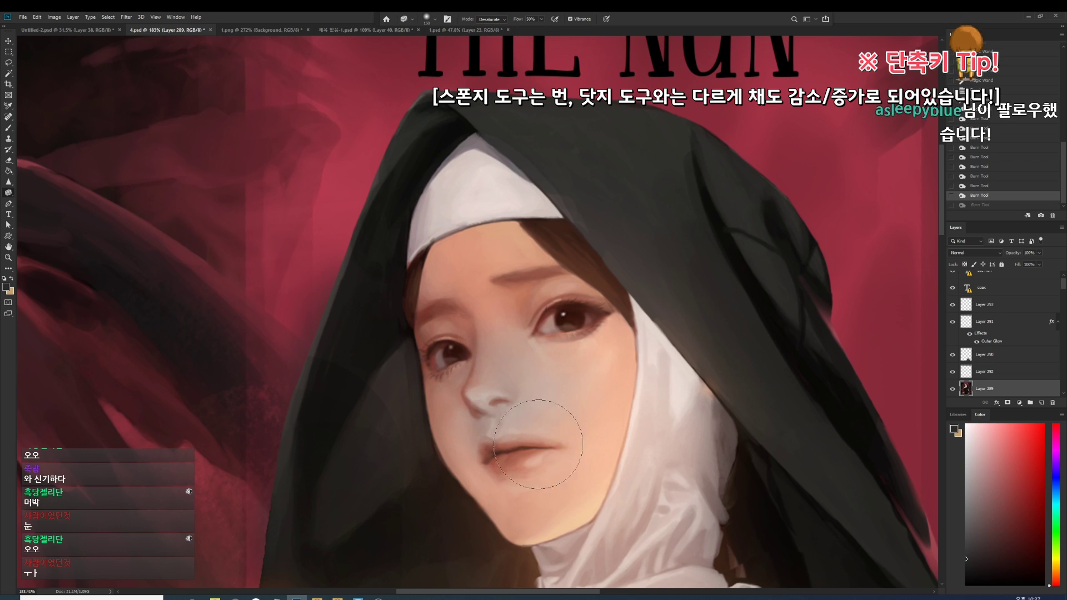
key(ctrl+z)
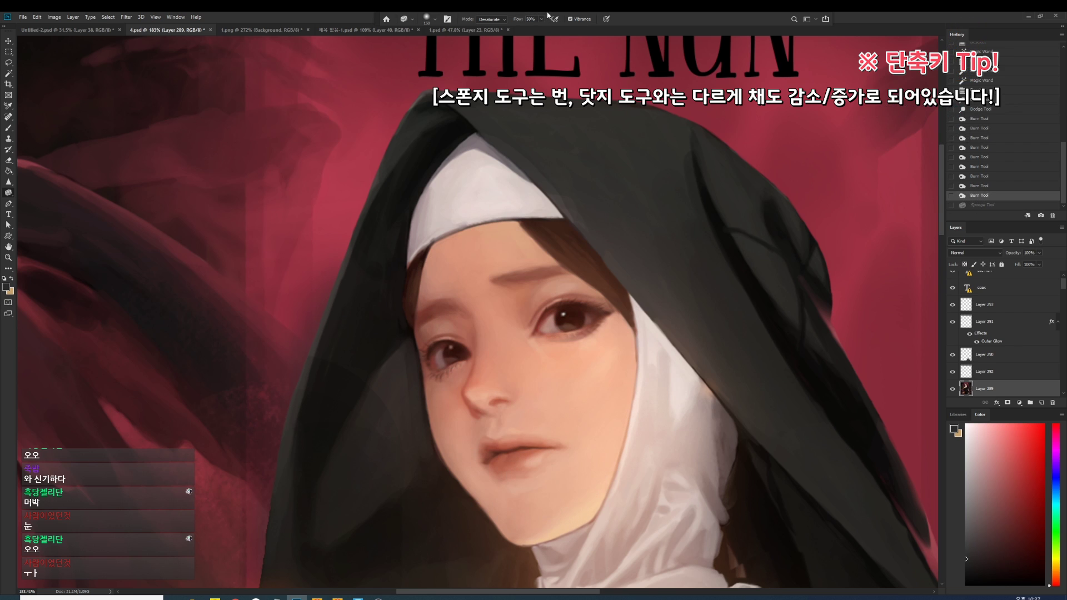
click(542, 23)
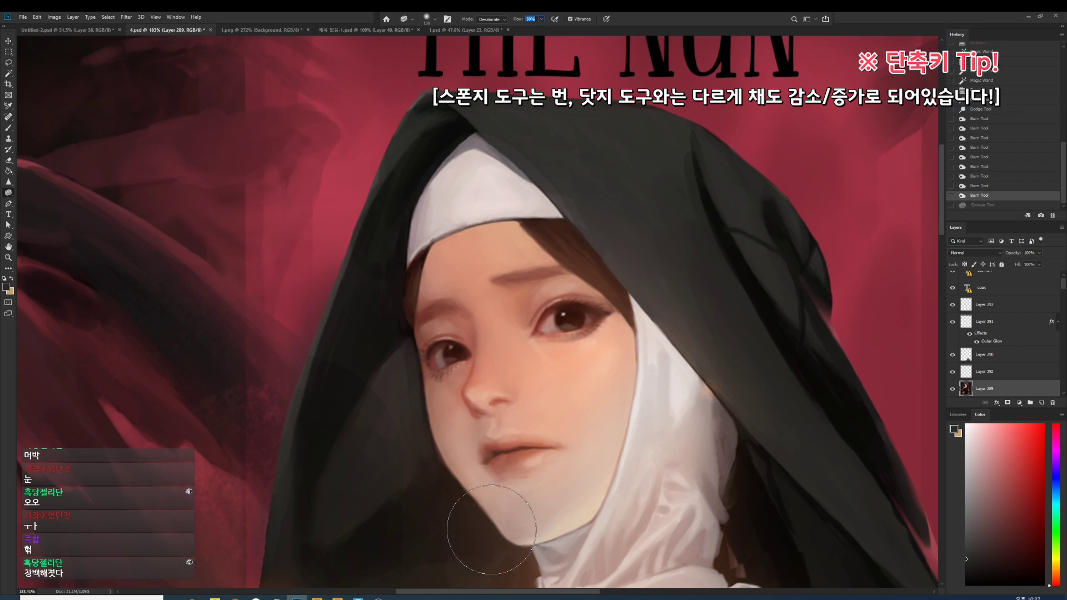
drag(489, 507, 505, 465)
Switch the sponge to Saturate and make the nose and both cheeks rosier.
click(496, 26)
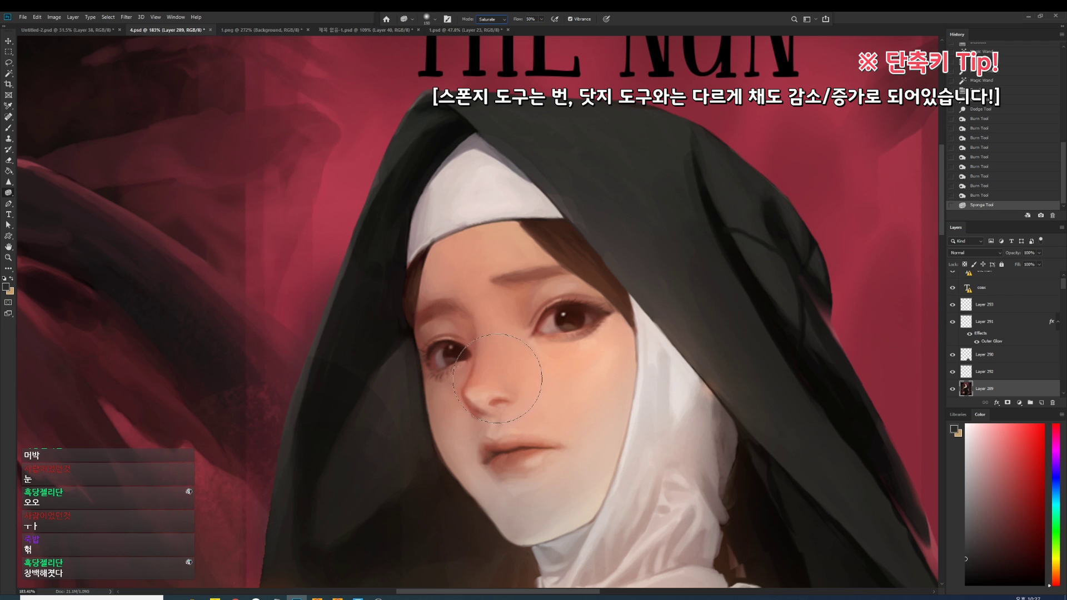
drag(531, 381, 489, 385)
drag(572, 303, 592, 350)
drag(419, 372, 461, 394)
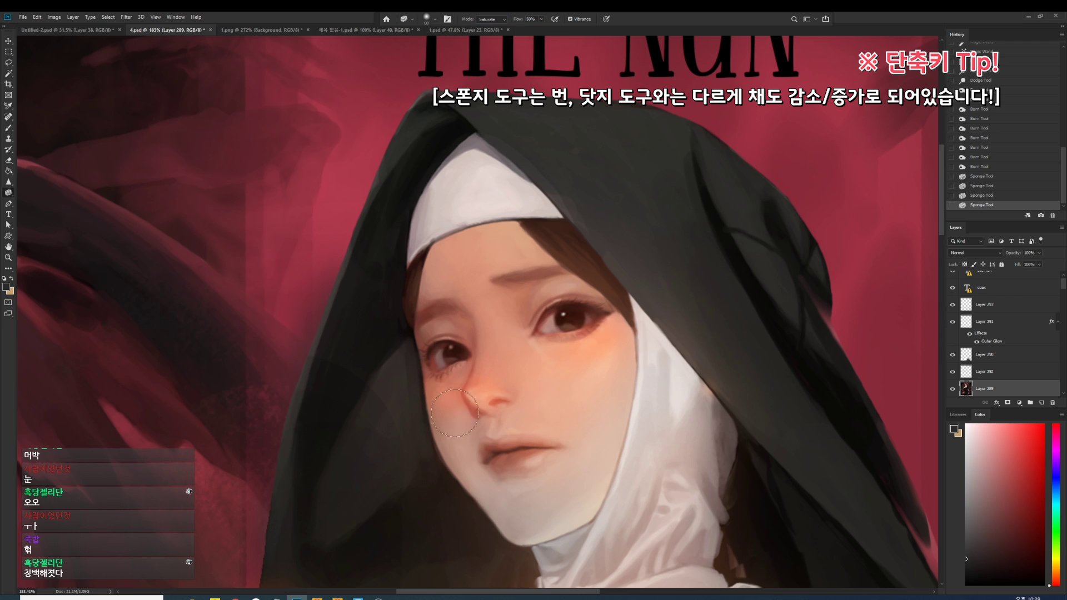
drag(639, 350, 614, 404)
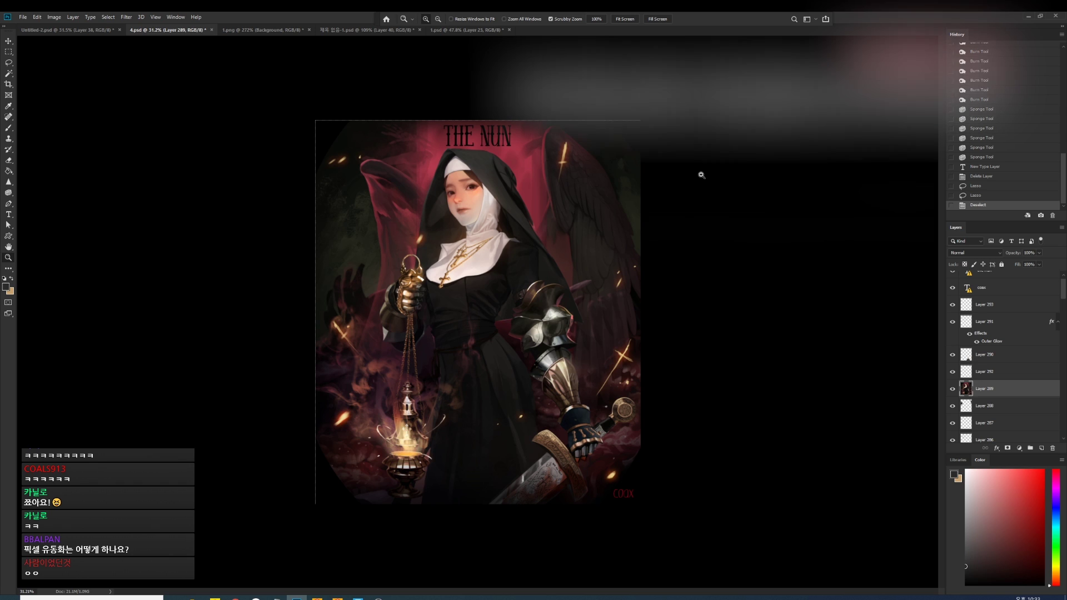
key(Tab)
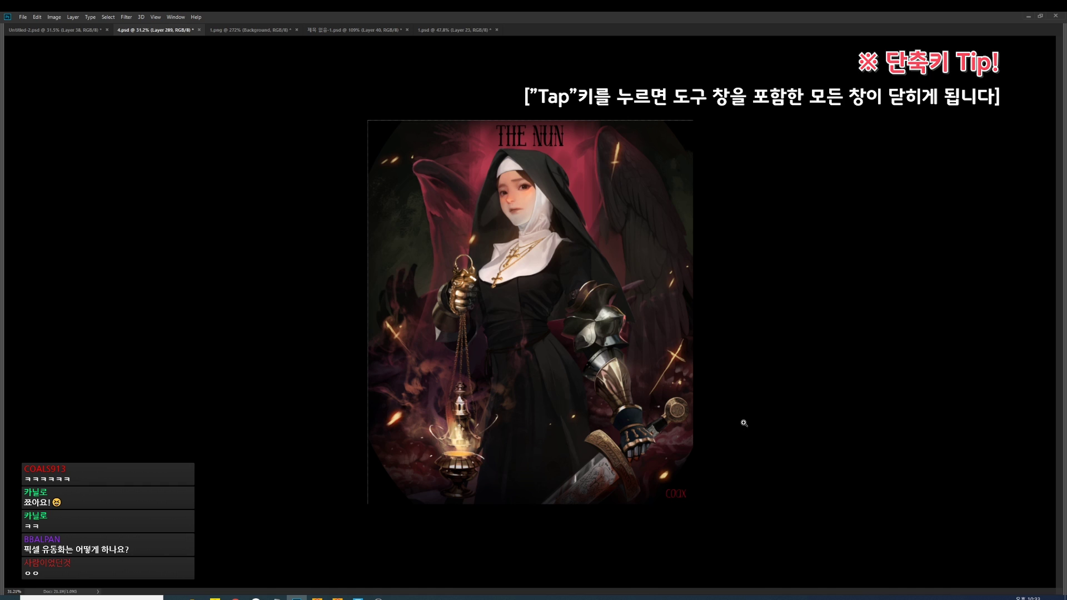
key(Tab)
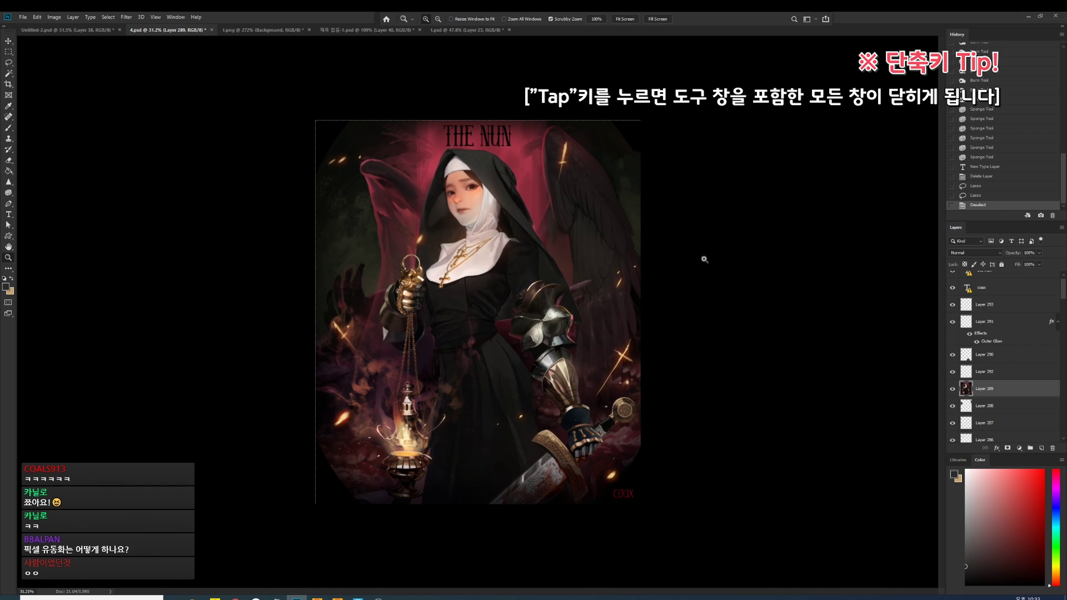
key(f)
key(f)
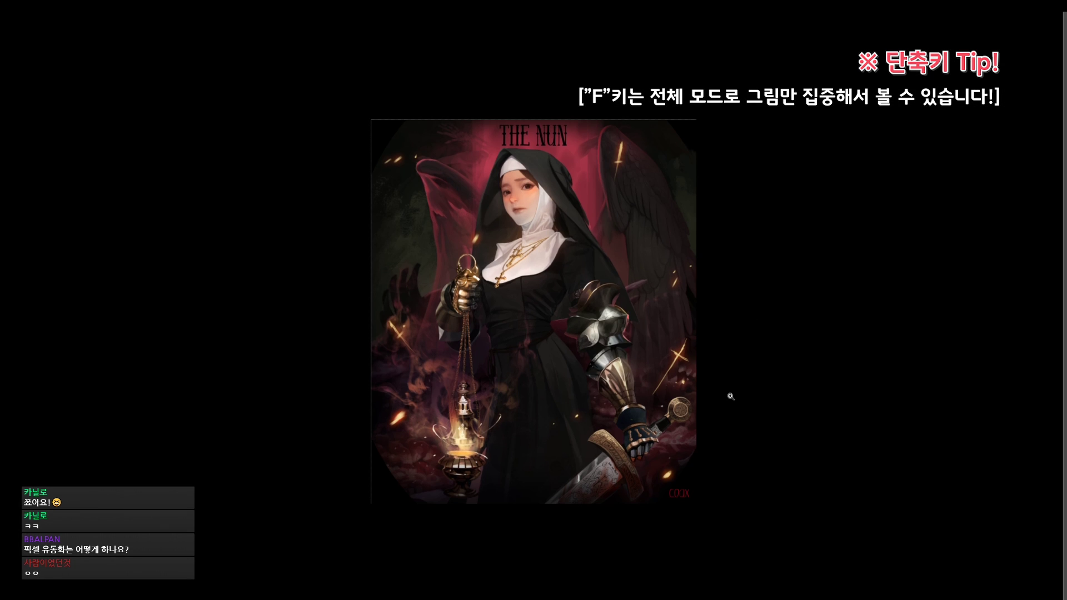
drag(722, 316, 649, 336)
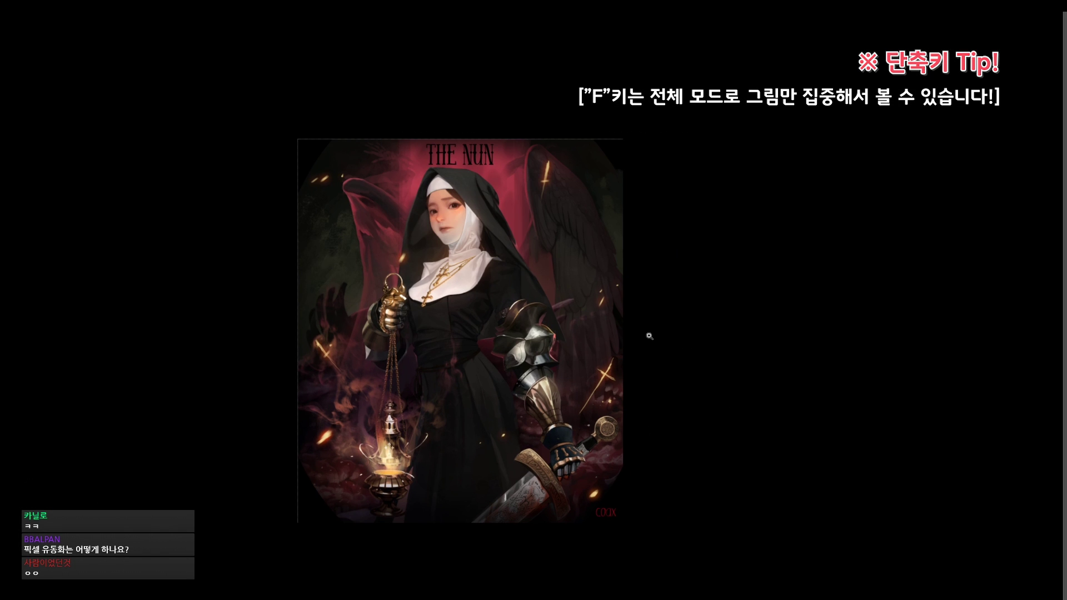
click(561, 316)
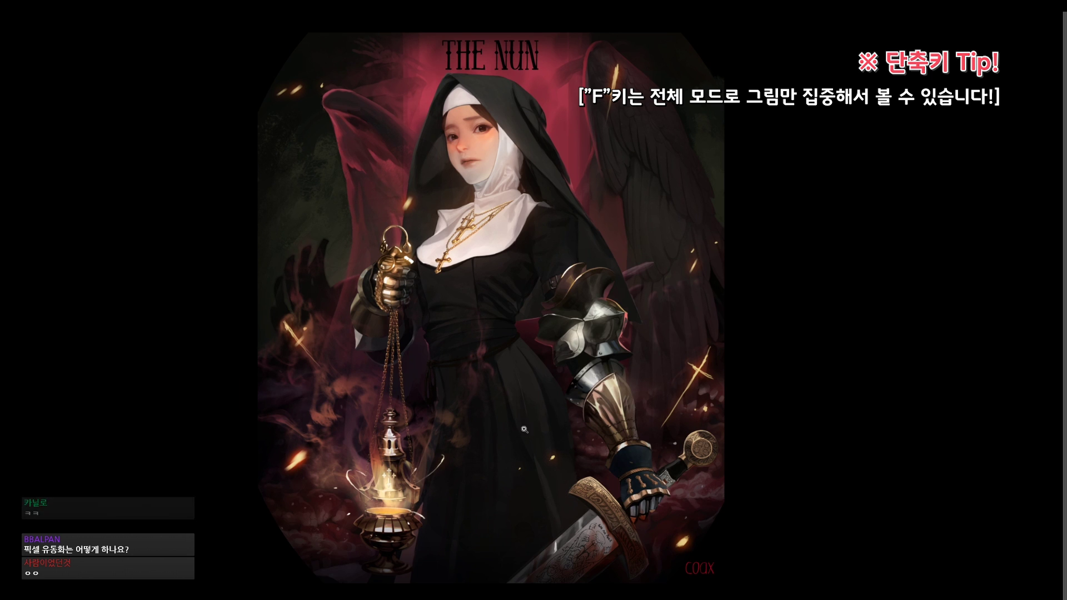
key(f)
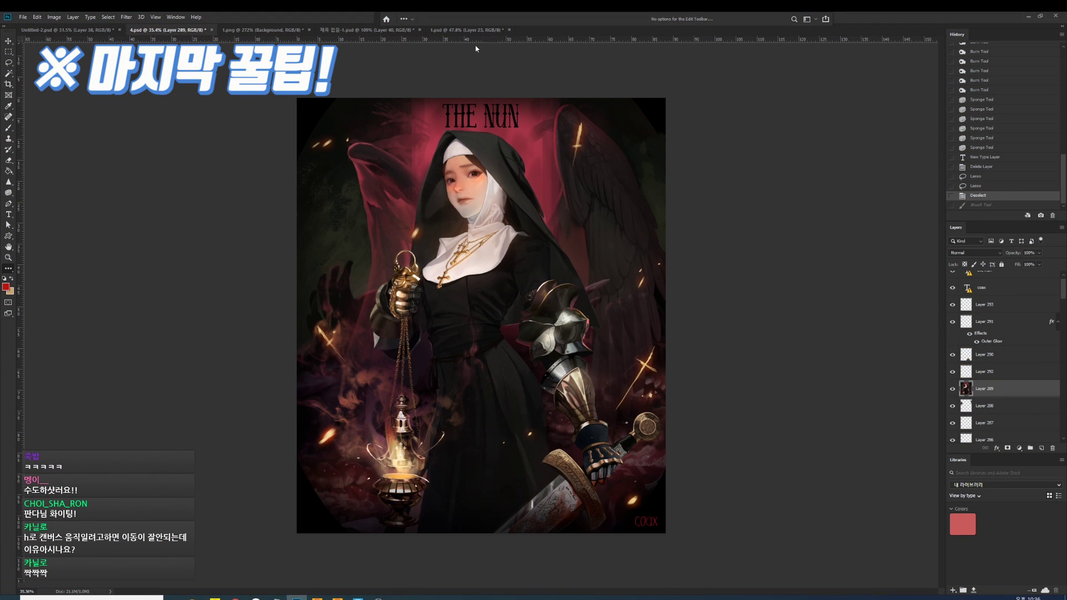
Show the rulers and drag out two horizontal and two vertical guides around the nun.
key(ctrl+r)
key(ctrl+0)
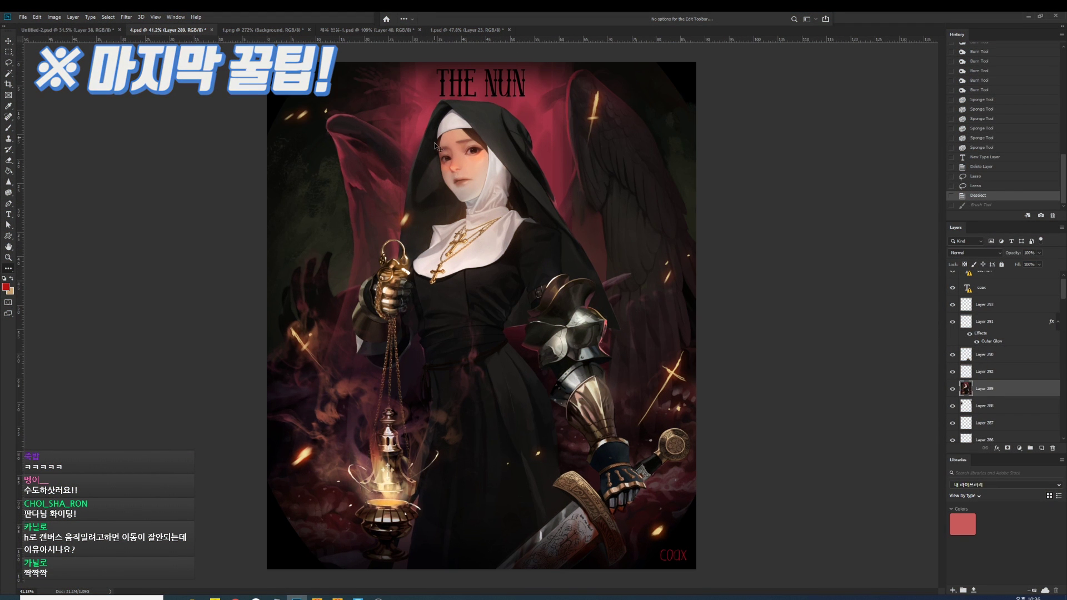
key(ctrl+r)
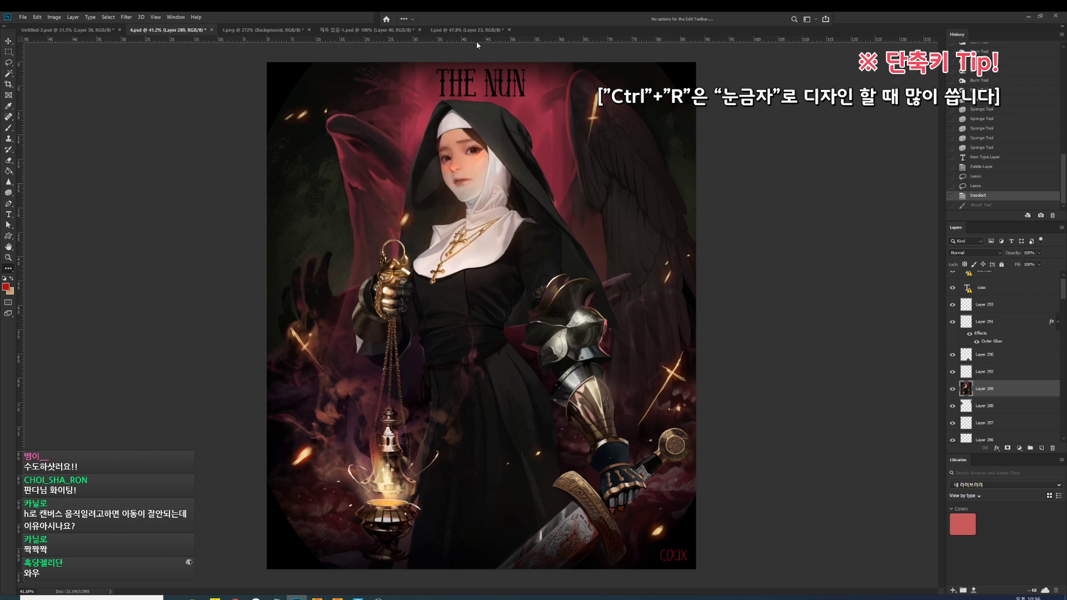
drag(476, 44, 472, 227)
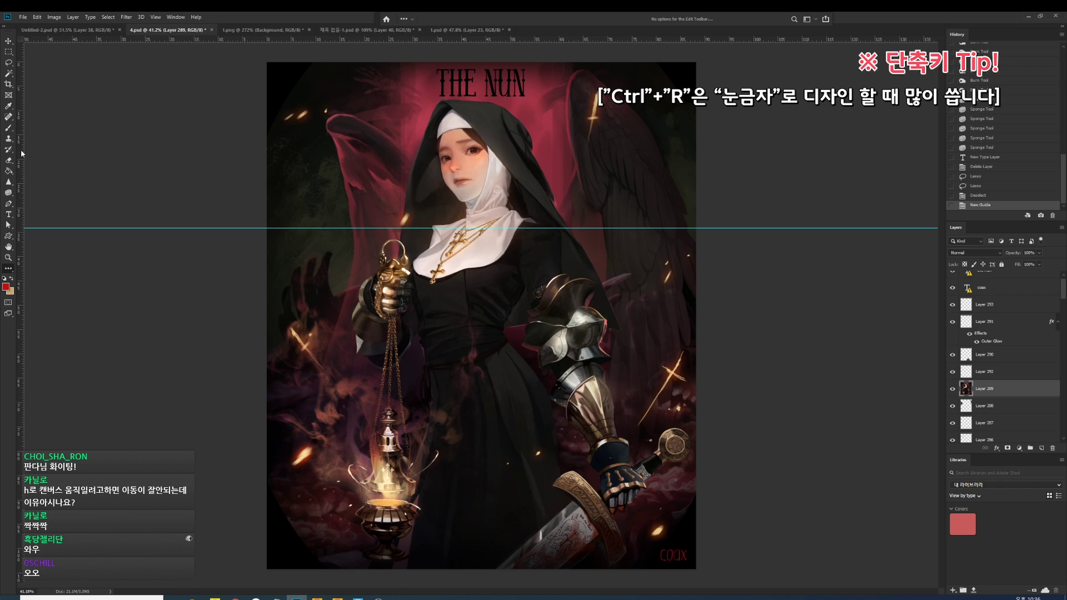
drag(20, 153, 406, 273)
drag(572, 37, 567, 416)
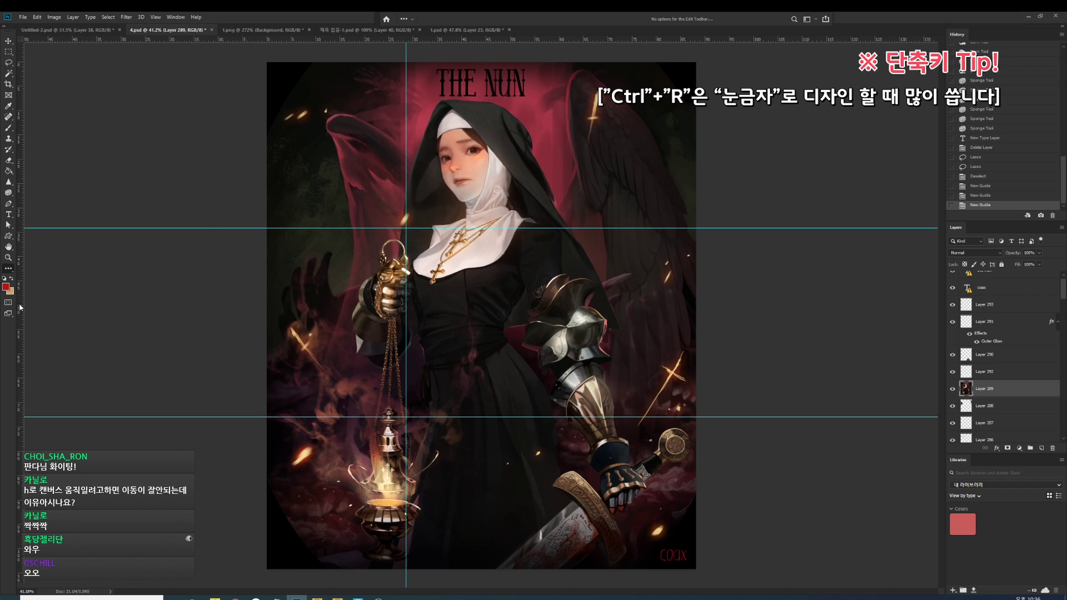
drag(20, 307, 628, 314)
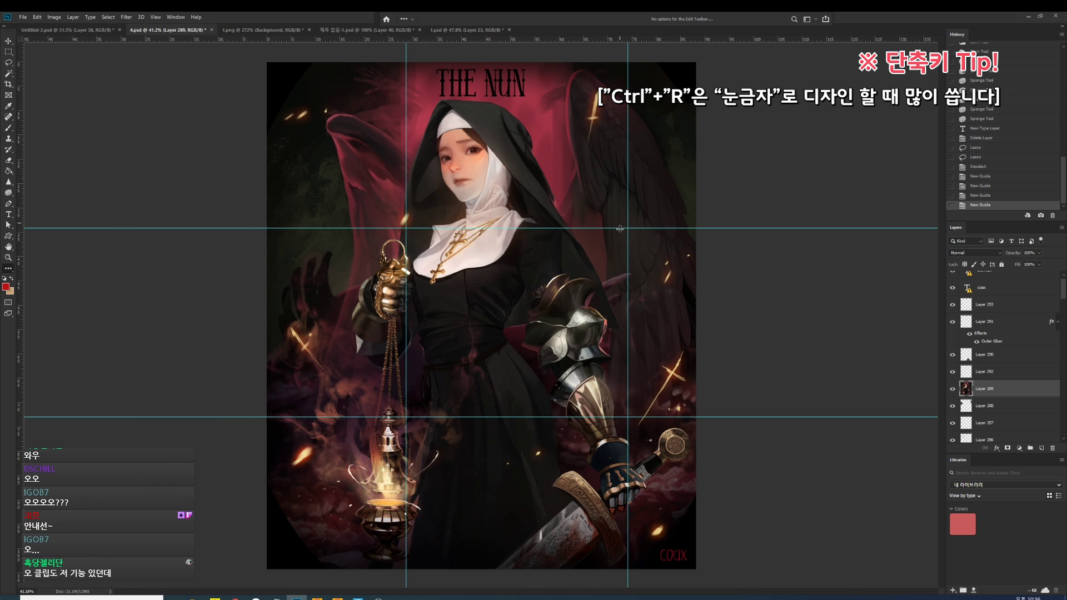
Remove both horizontal guides by dragging them into the ruler, then toggle guide visibility.
drag(620, 227, 623, 17)
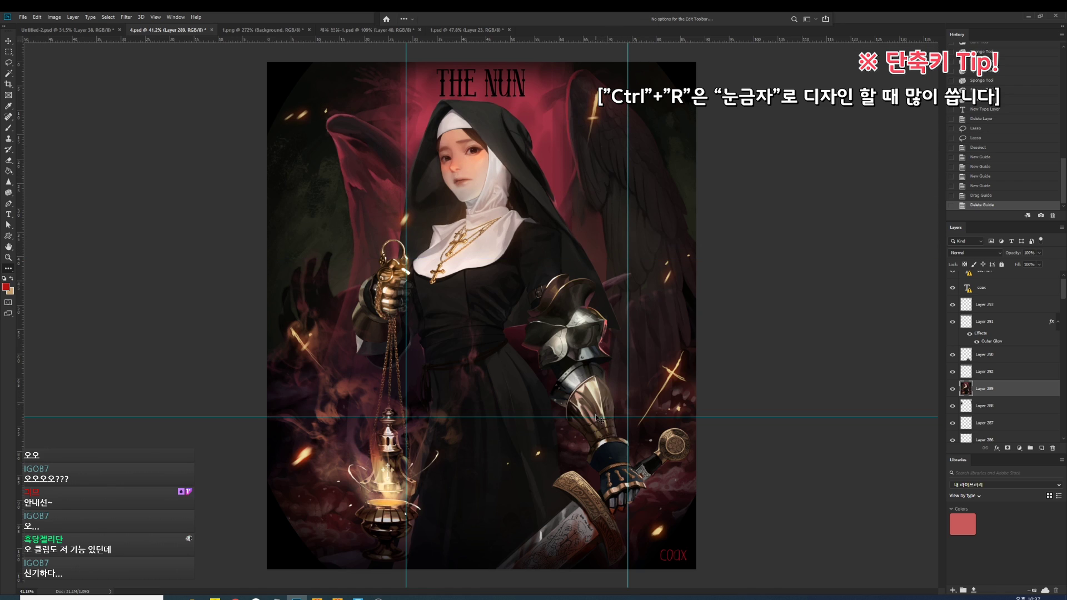
drag(597, 418, 625, 35)
key(ctrl+semicolon)
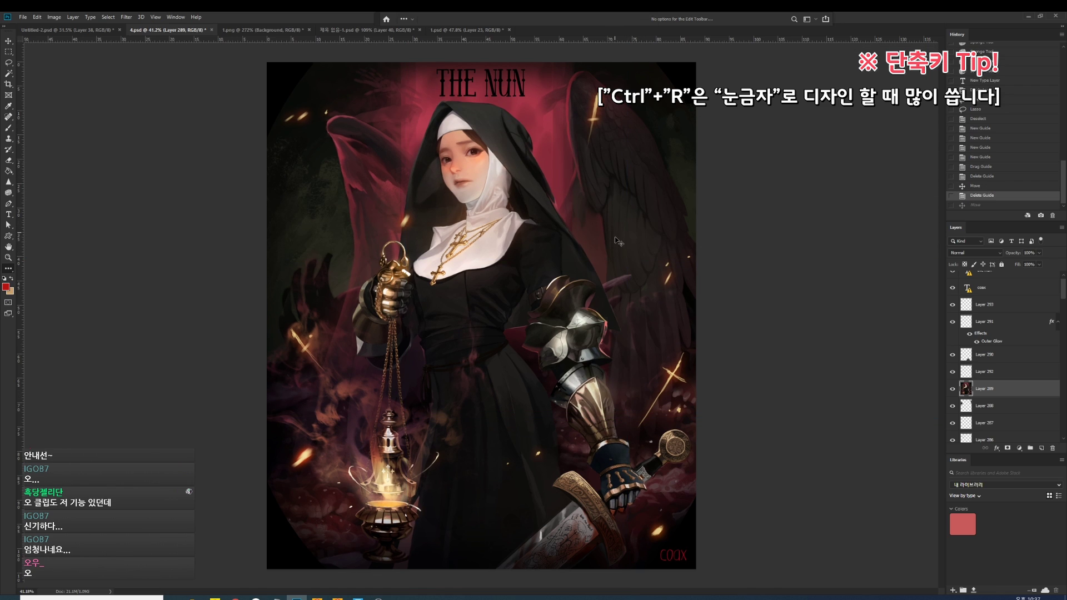
key(ctrl+semicolon)
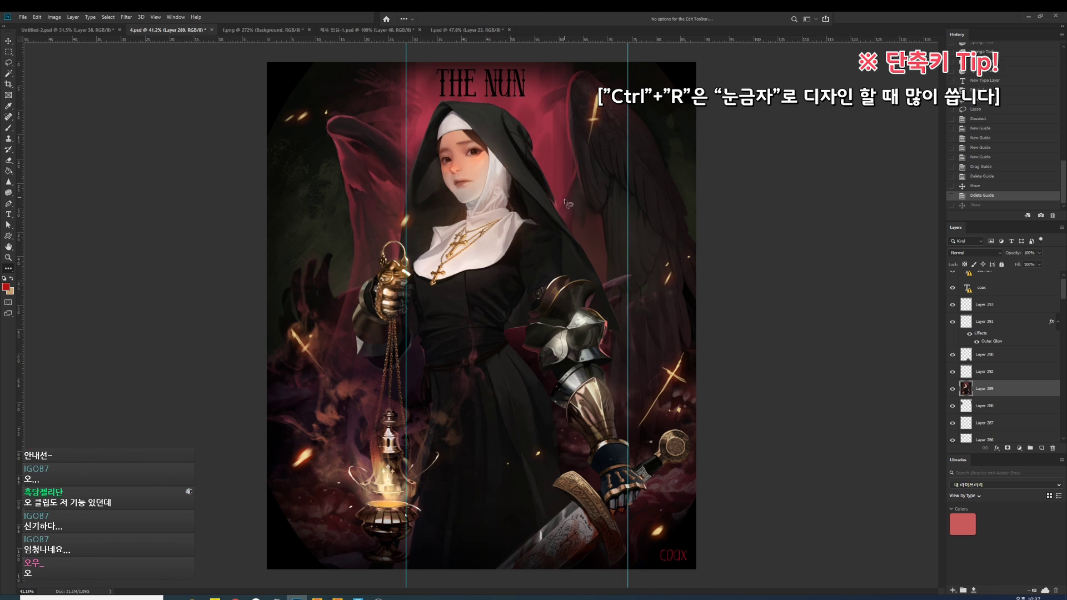
Draw trial lasso selections over the nun's chest and deselect them.
key(l)
drag(567, 204, 555, 322)
mouse_move(550, 245)
mouse_down()
mouse_move(540, 269)
mouse_move(562, 239)
mouse_move(514, 228)
mouse_up()
key(ctrl+d)
mouse_move(536, 171)
mouse_down()
mouse_move(291, 318)
mouse_move(344, 411)
mouse_up()
key(ctrl+d)
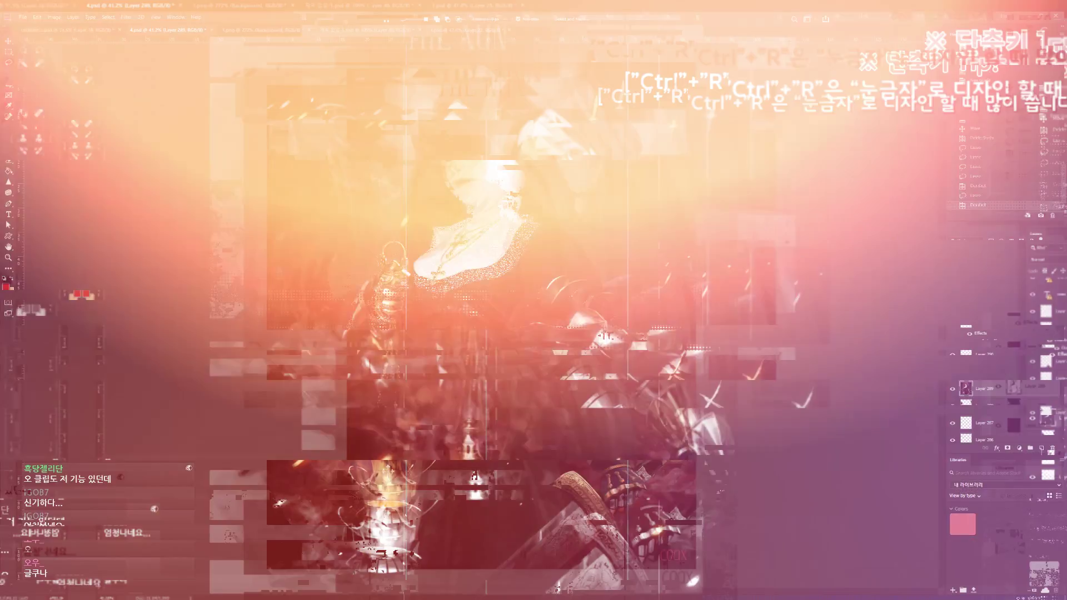